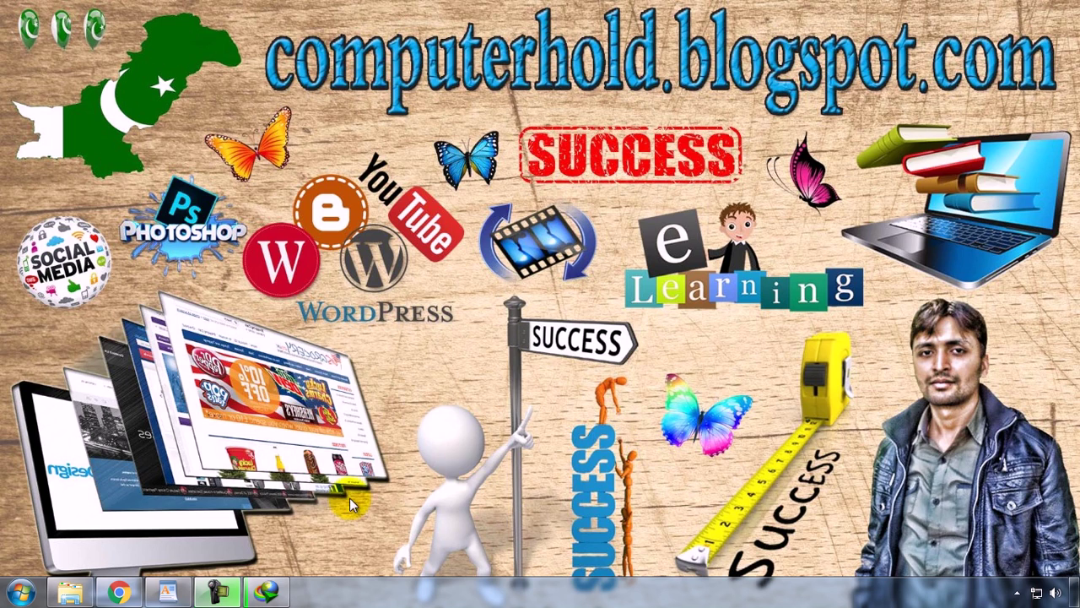
Step: Bring up the Convert notes in WordPad, highlight the opening lines, and launch Photoshop 7.0
left_click(168, 593)
left_click(454, 196)
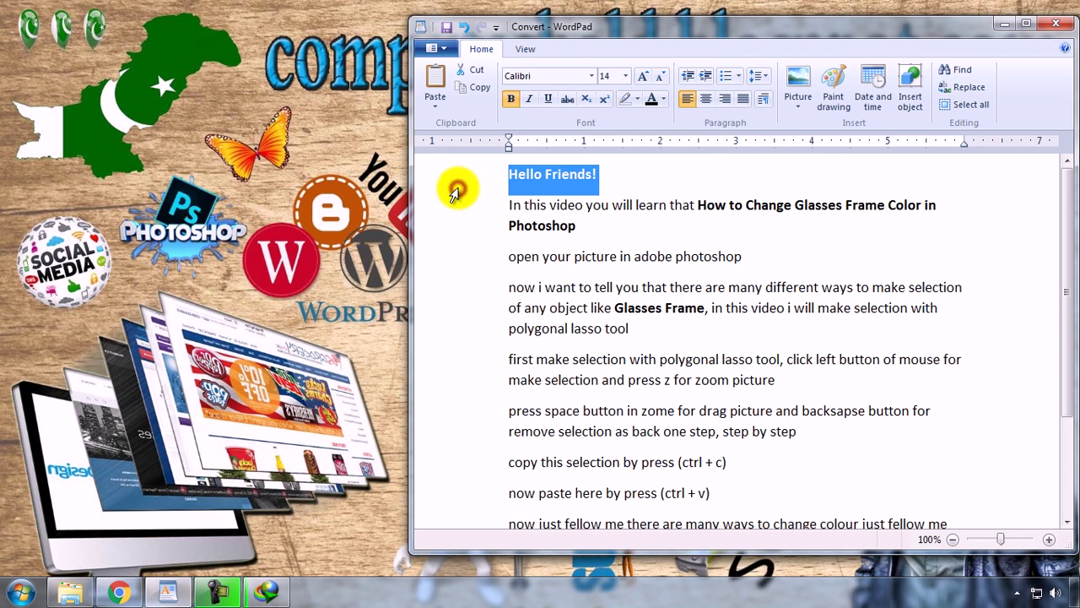
left_click_drag(449, 206, 450, 226)
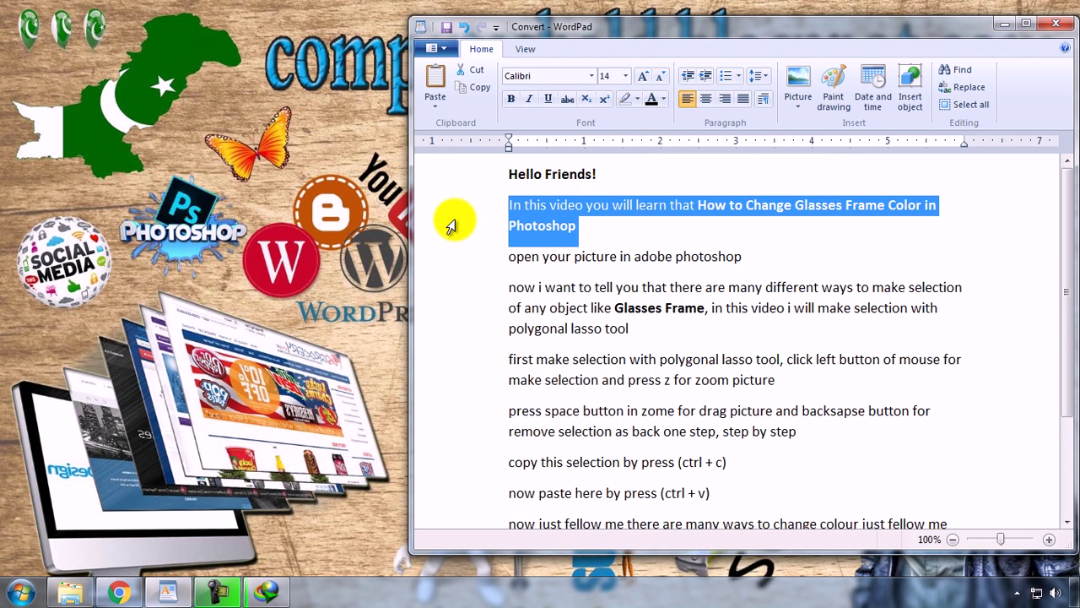
left_click(453, 258)
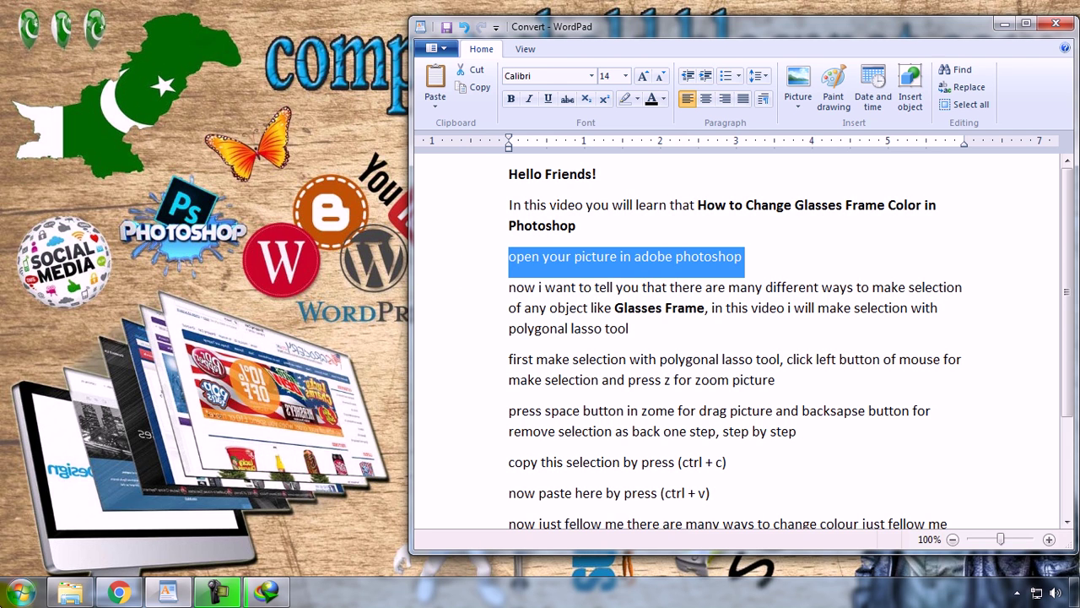
left_click(21, 593)
left_click(95, 132)
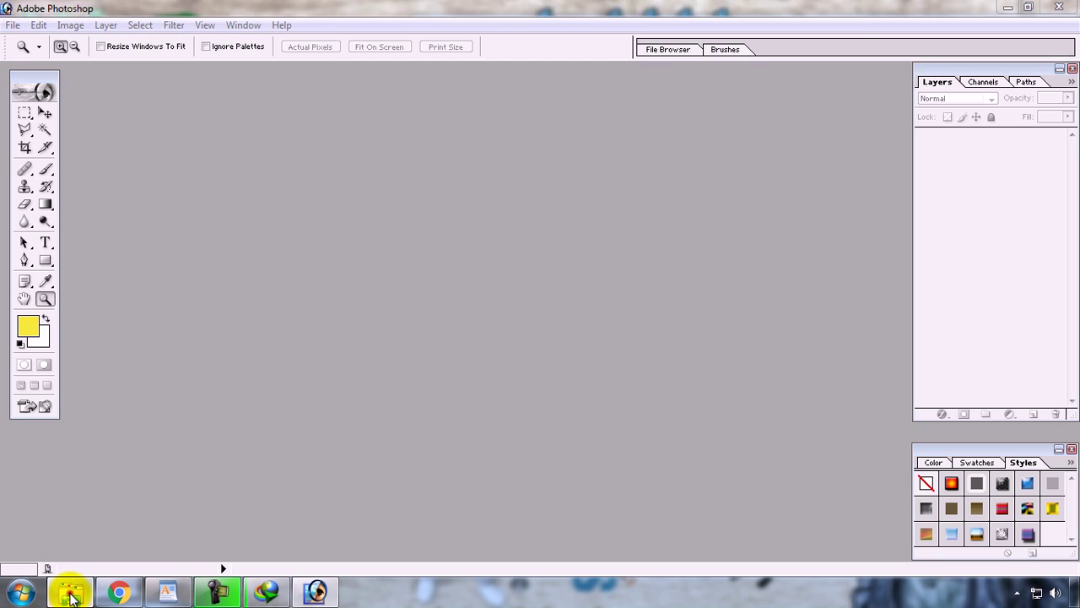
Step: Drag the eyeglasses portrait from Pictures into Photoshop, then return to the WordPad notes
left_click(70, 591)
left_click(478, 149)
mouse_move(478, 149)
left_mouse_down()
mouse_move(327, 601)
mouse_move(484, 335)
left_mouse_up()
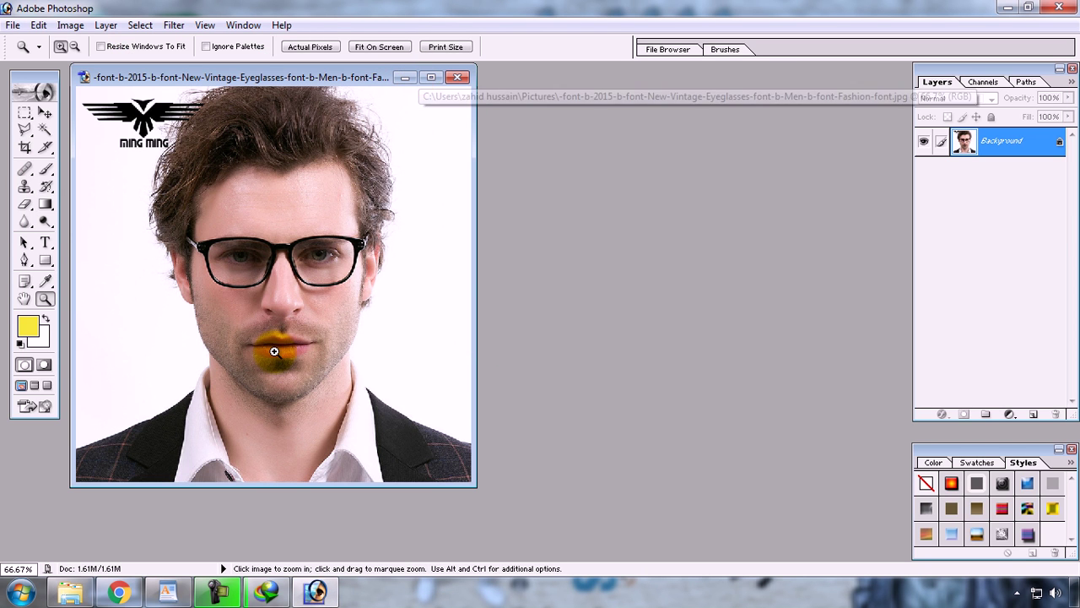
left_click(171, 591)
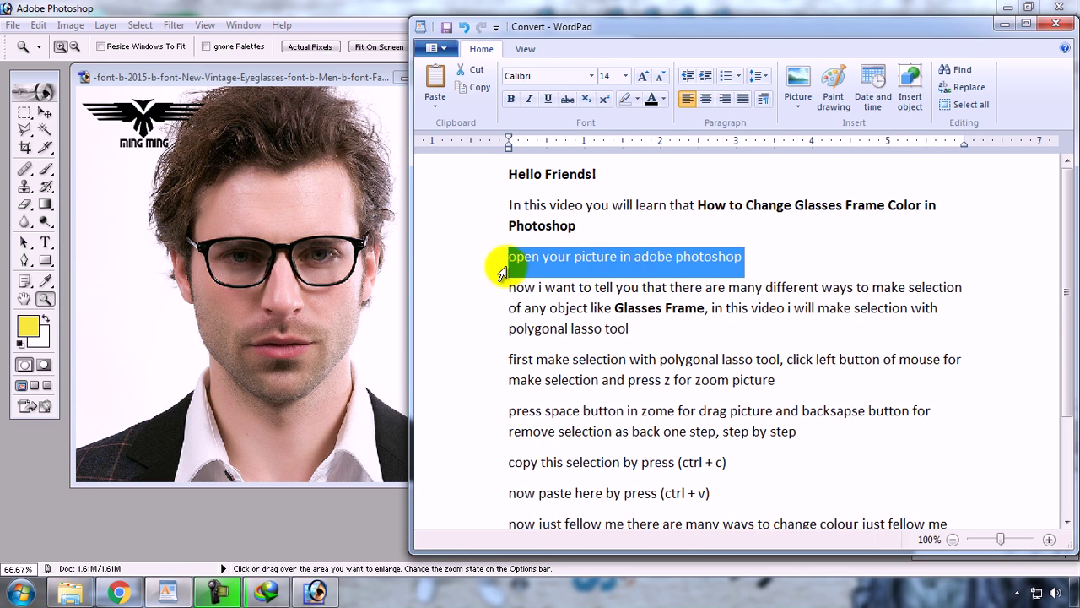
left_click(456, 292)
left_click_drag(456, 297, 454, 335)
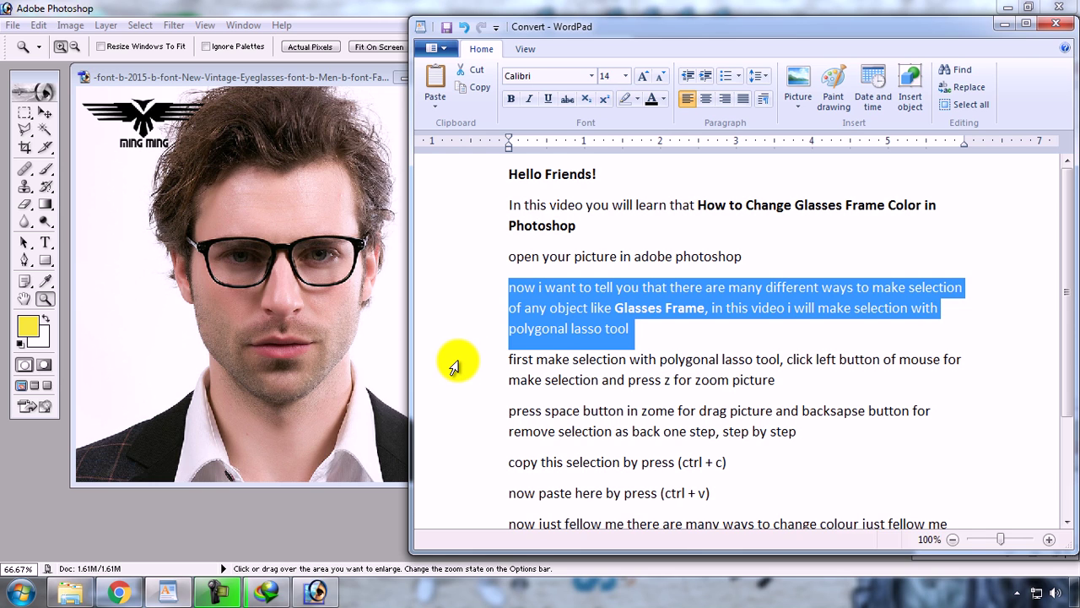
left_click_drag(454, 365, 454, 380)
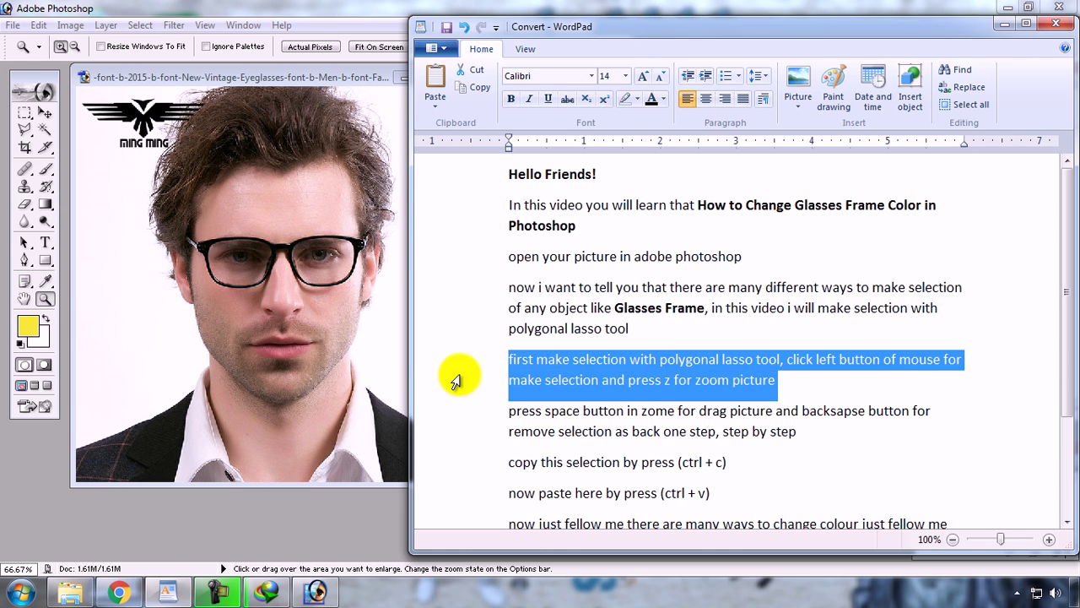
left_click(457, 411)
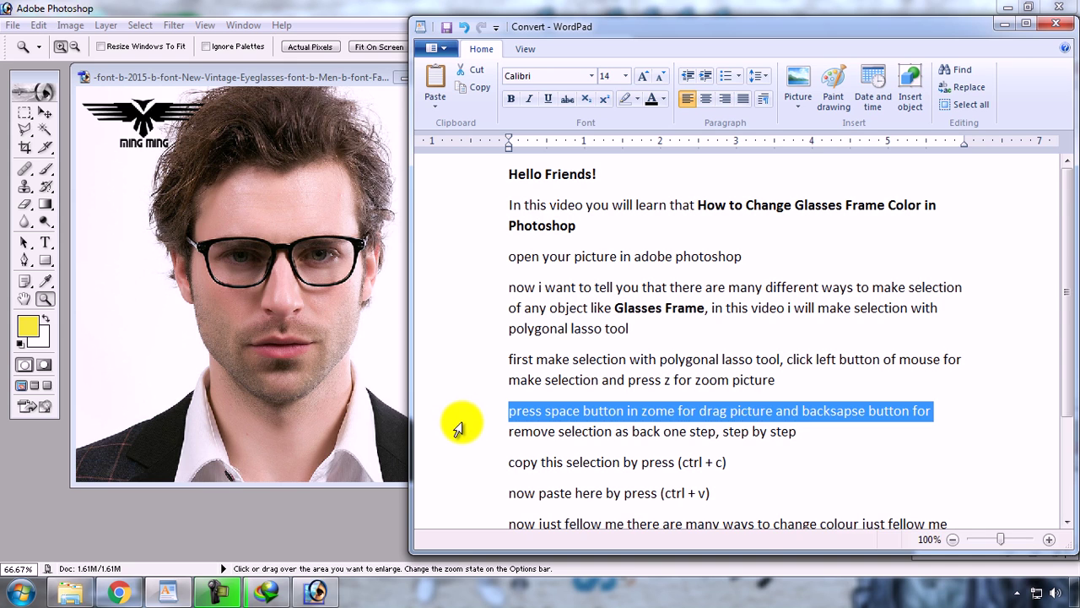
left_click_drag(457, 429, 459, 437)
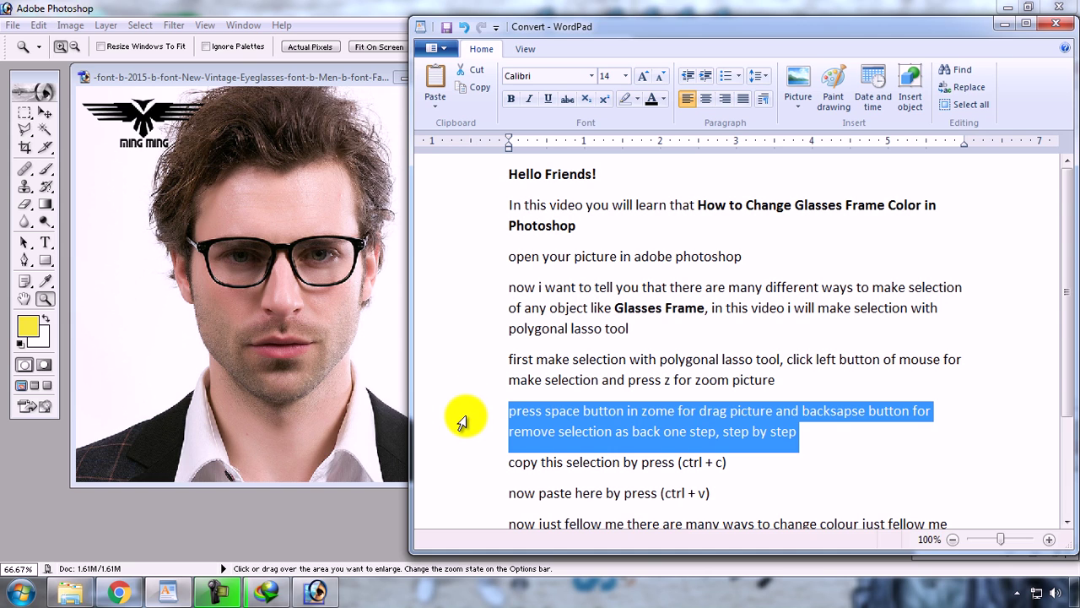
Step: Convert the locked Background into a normal layer named Layer 0
left_click(307, 76)
double_click(1040, 137)
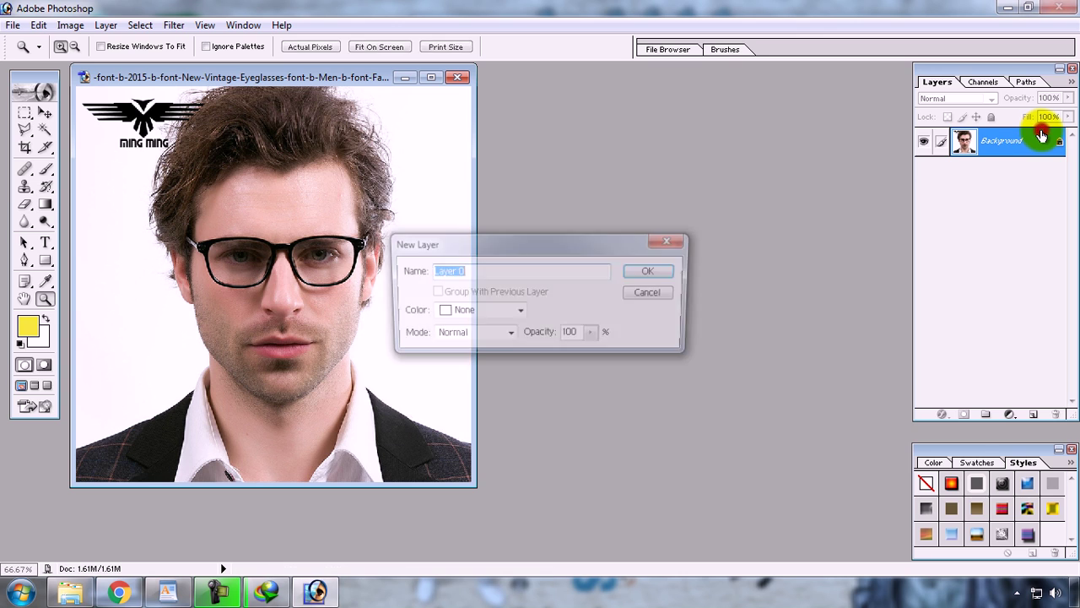
left_click(569, 265)
double_click(540, 271)
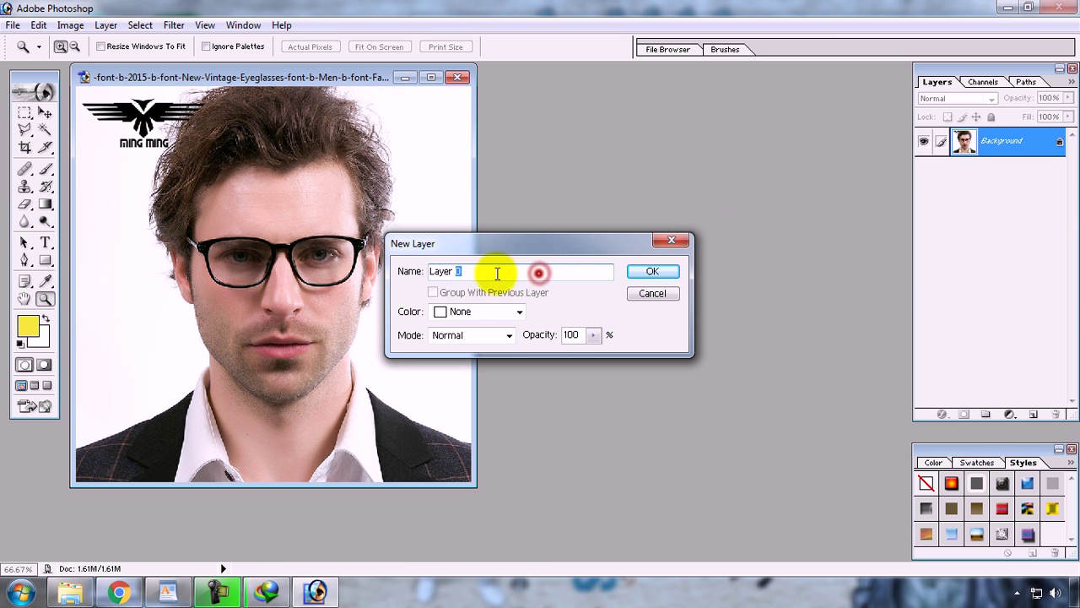
left_click(666, 269)
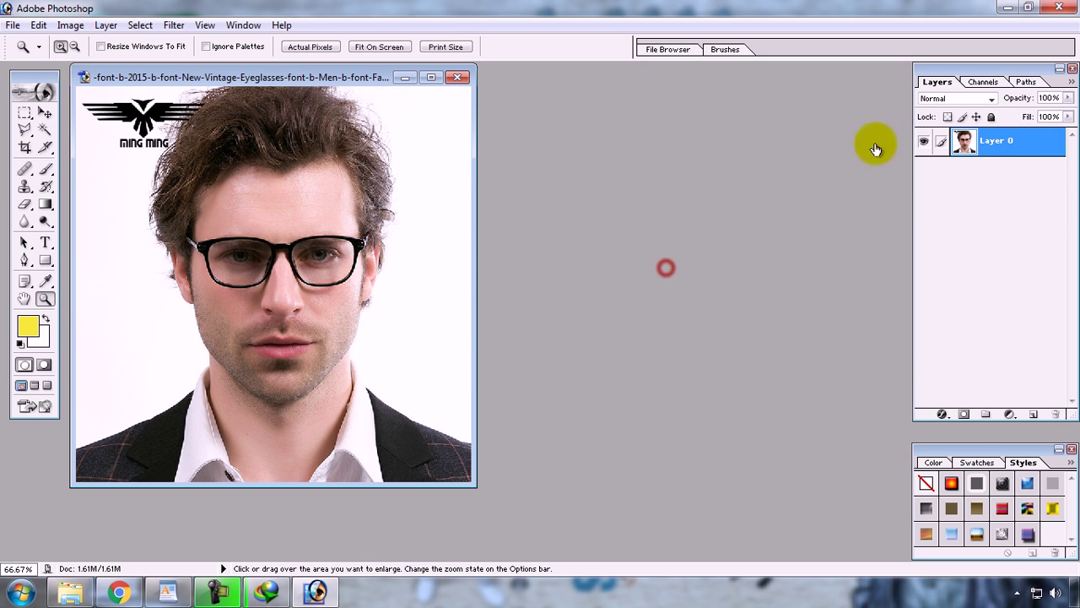
Step: Duplicate Layer 0 as a new layer named Layer 0 copy
right_click(996, 142)
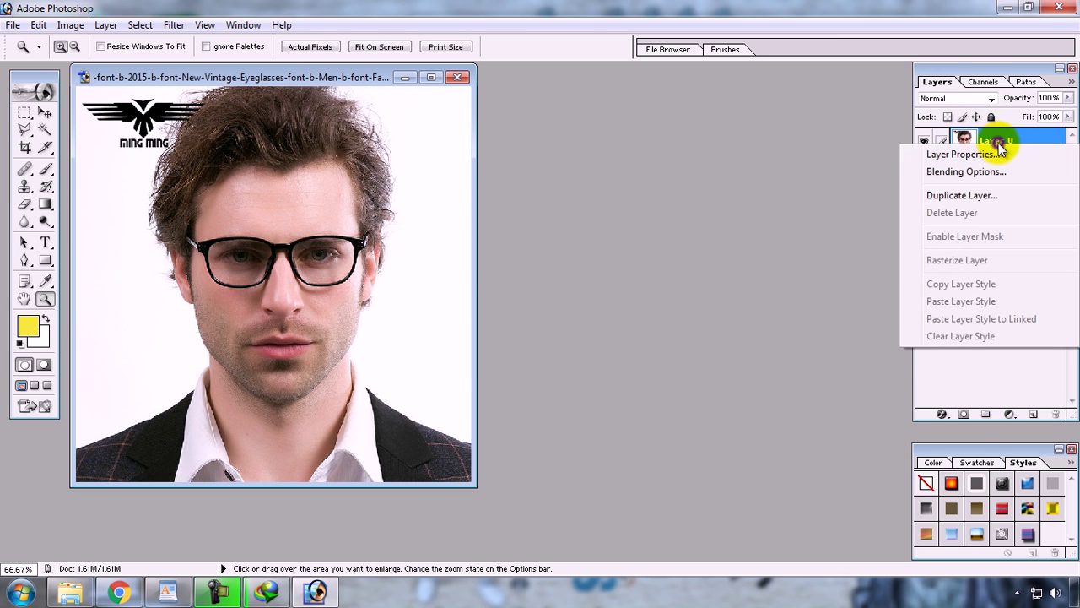
left_click(962, 194)
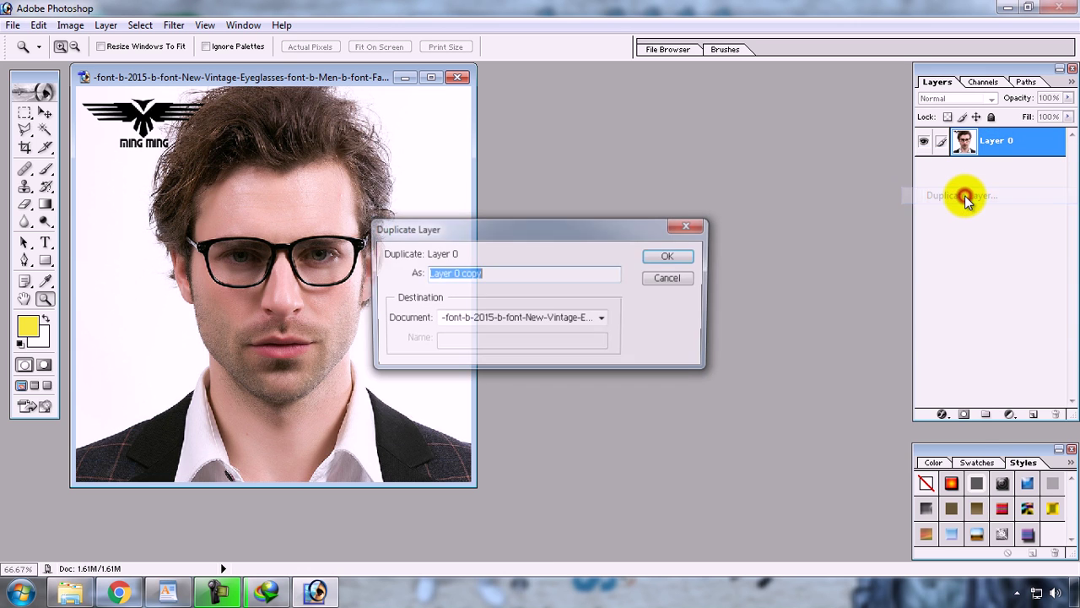
left_click(586, 271)
left_click_drag(585, 271, 480, 256)
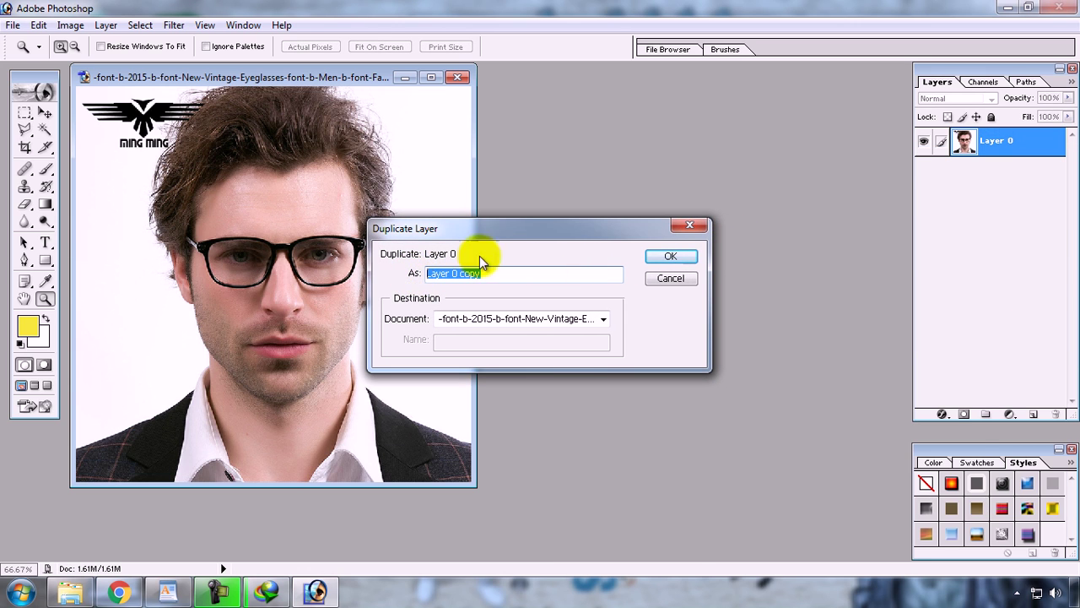
left_click(671, 255)
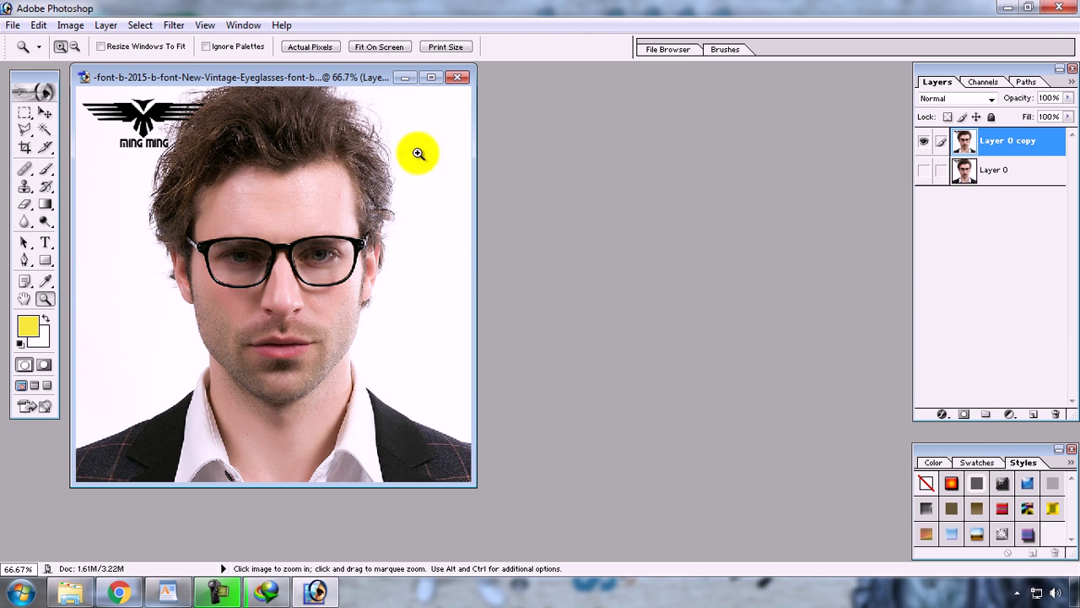
Step: Maximize the image, zoom in on the frame around the left lens, and bring up the lasso options
left_click(431, 77)
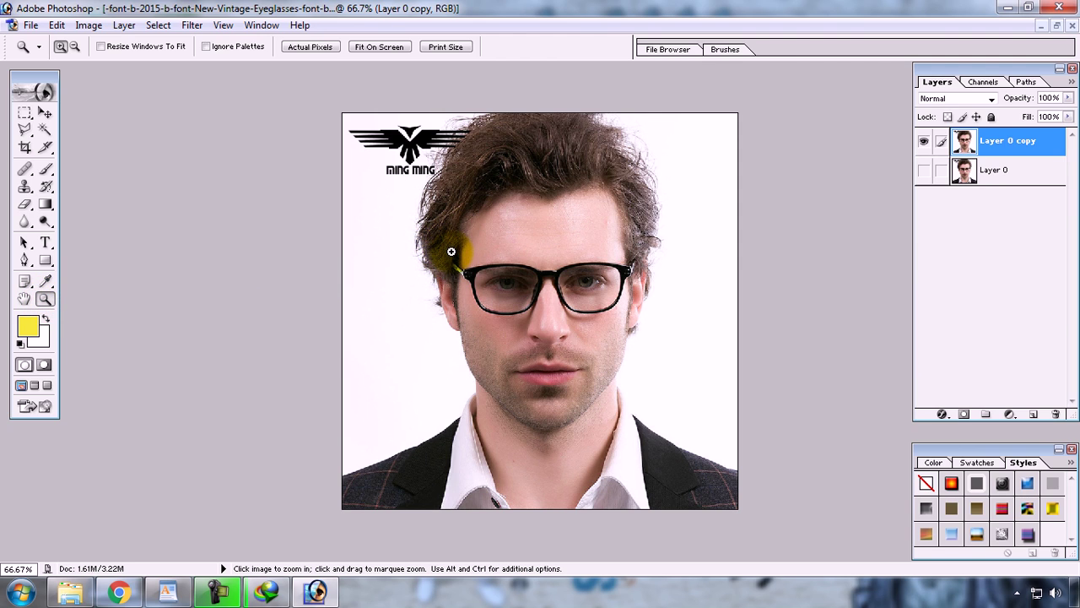
left_click_drag(447, 254, 546, 321)
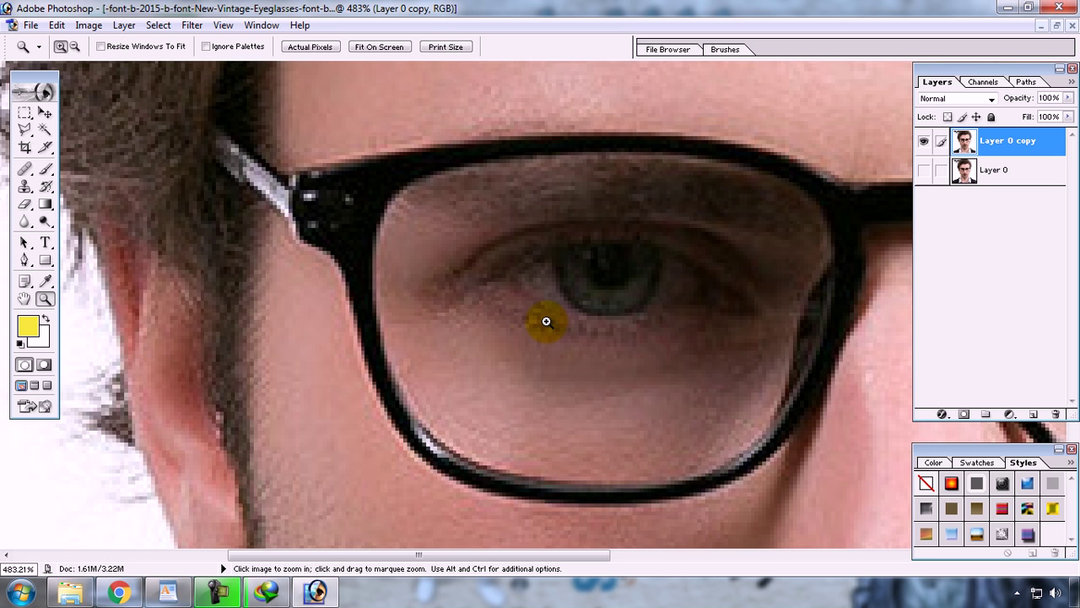
mouse_move(231, 229)
left_mouse_down()
mouse_move(315, 254)
mouse_move(297, 231)
left_mouse_up()
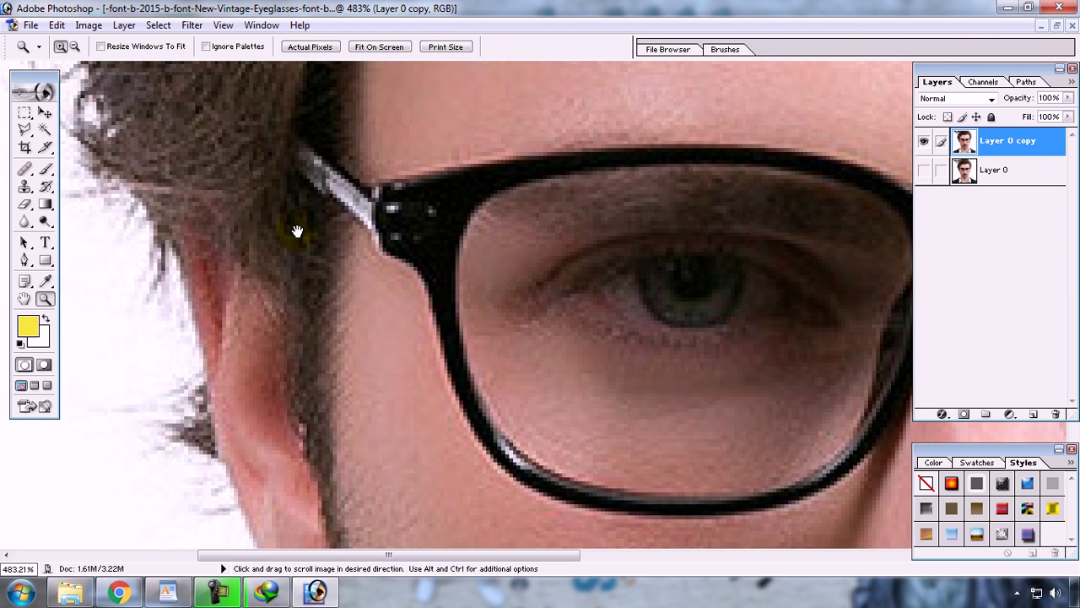
left_click(25, 132)
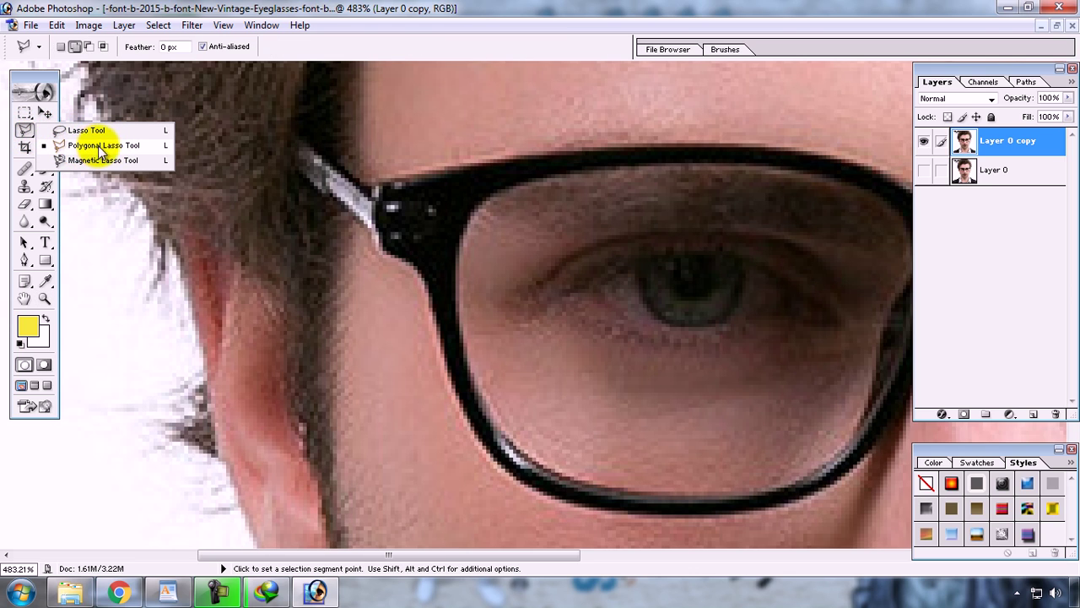
Step: Start a Polygonal Lasso outline at the left temple arm and trace the frame's top edge
left_click(122, 148)
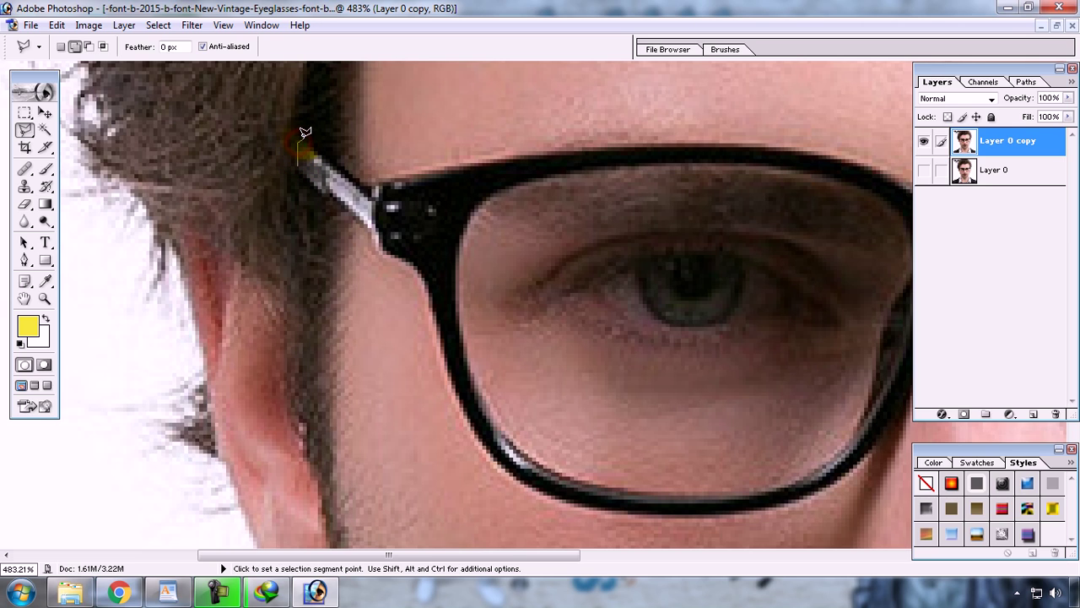
left_click(307, 136)
left_click(317, 150)
left_click(380, 180)
left_click(395, 172)
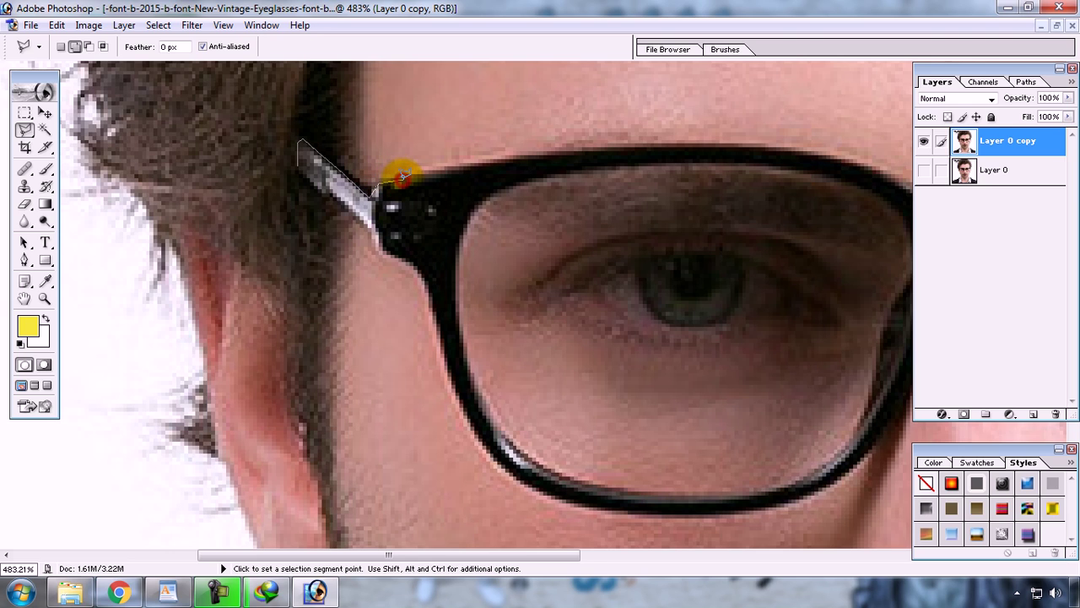
left_click(465, 164)
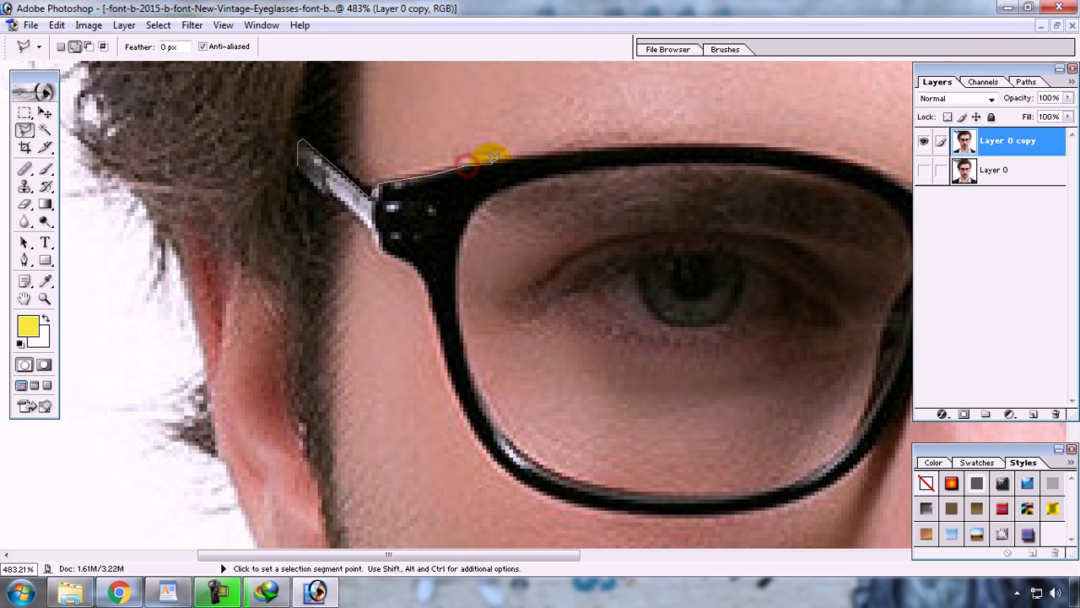
left_click(509, 157)
left_click(547, 151)
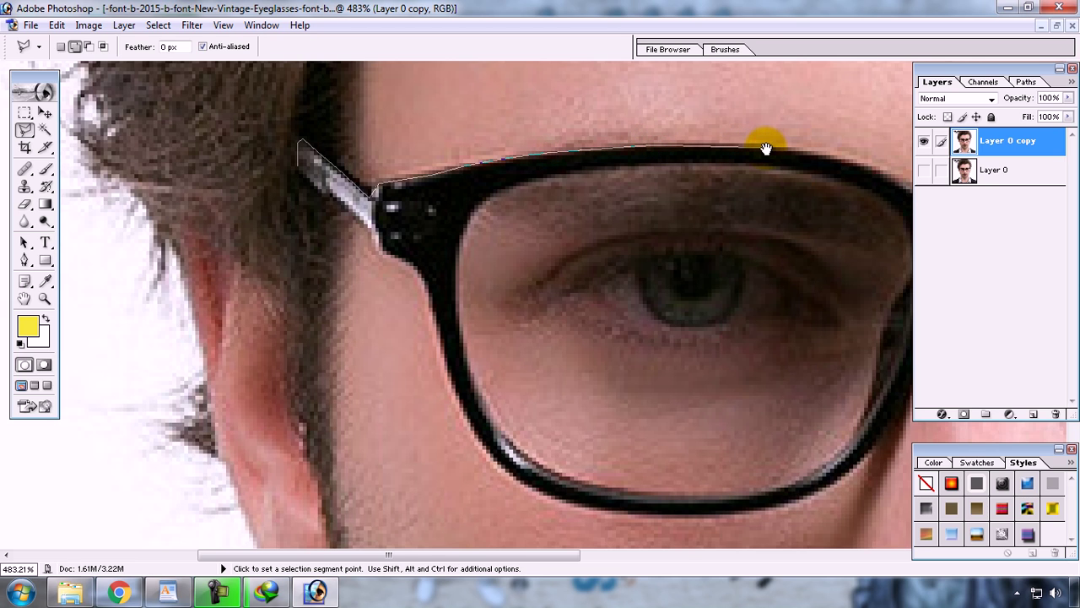
Step: Extend the outline across the top of the nose bridge to the right rim
left_click_drag(765, 149, 461, 116)
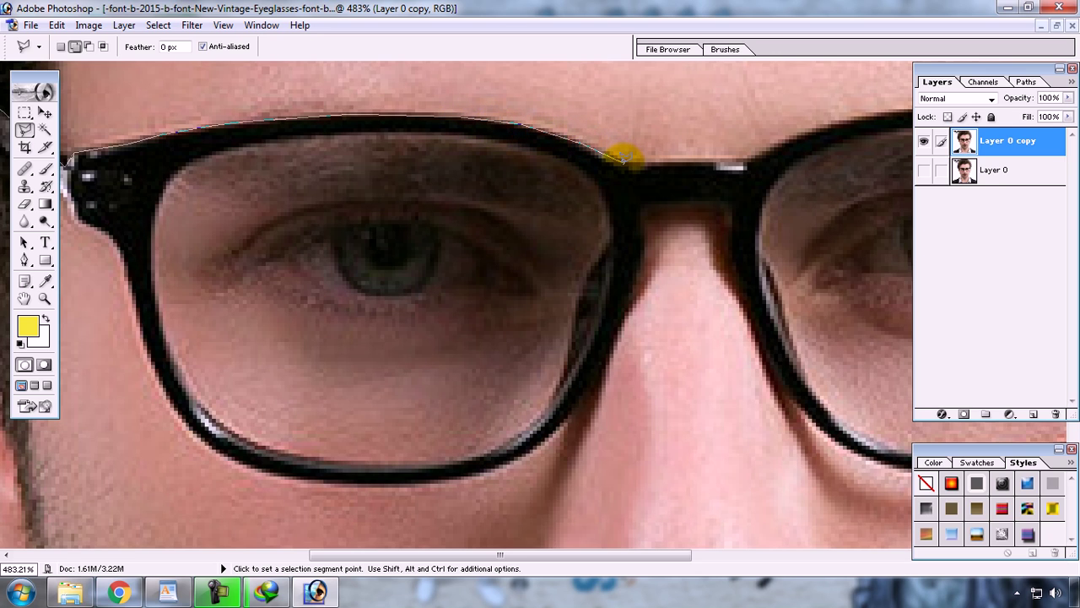
left_click(622, 163)
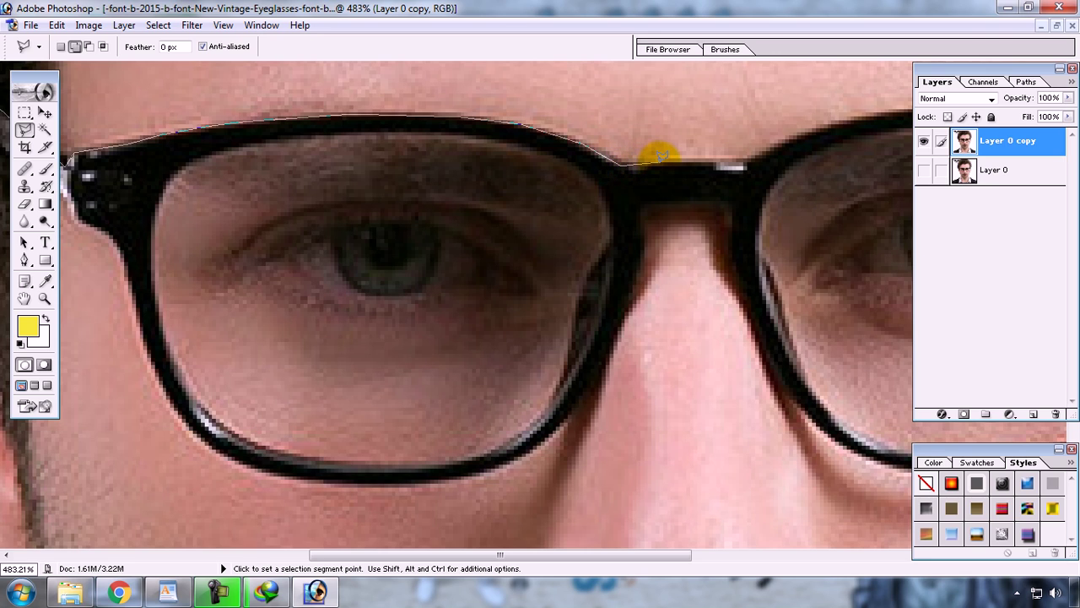
left_click(655, 162)
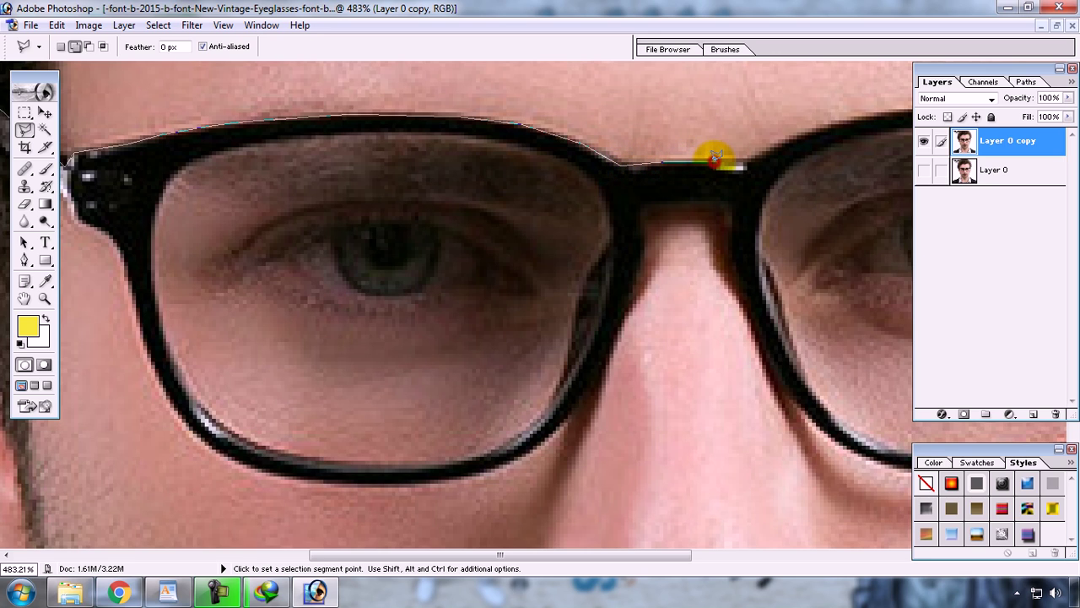
left_click(714, 157)
left_click(748, 157)
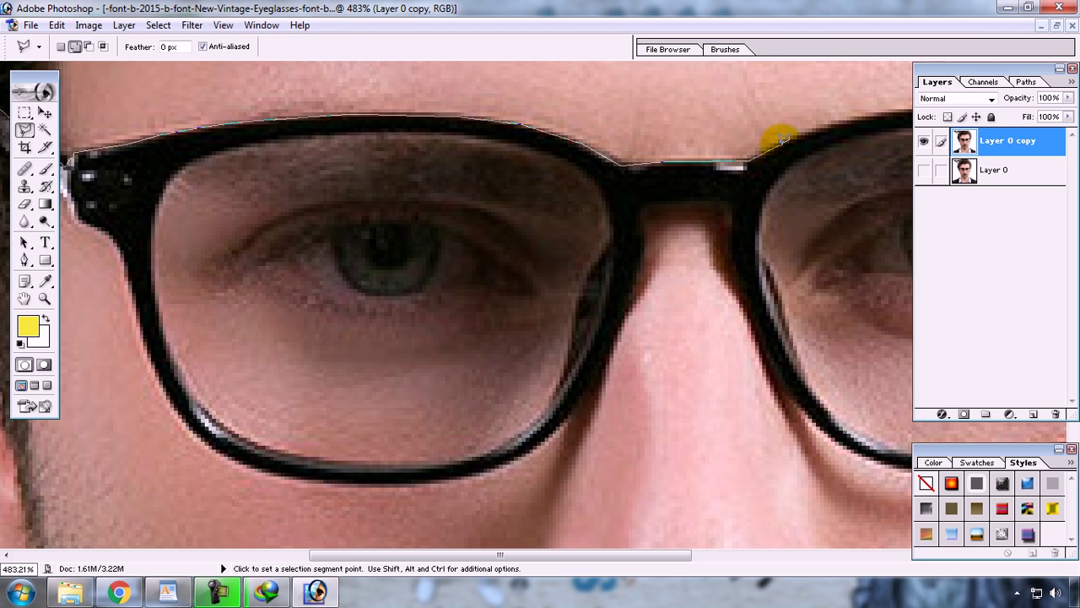
Step: Continue the outline along the right lens rim's top edge to its outer corner
left_click_drag(832, 133, 546, 174)
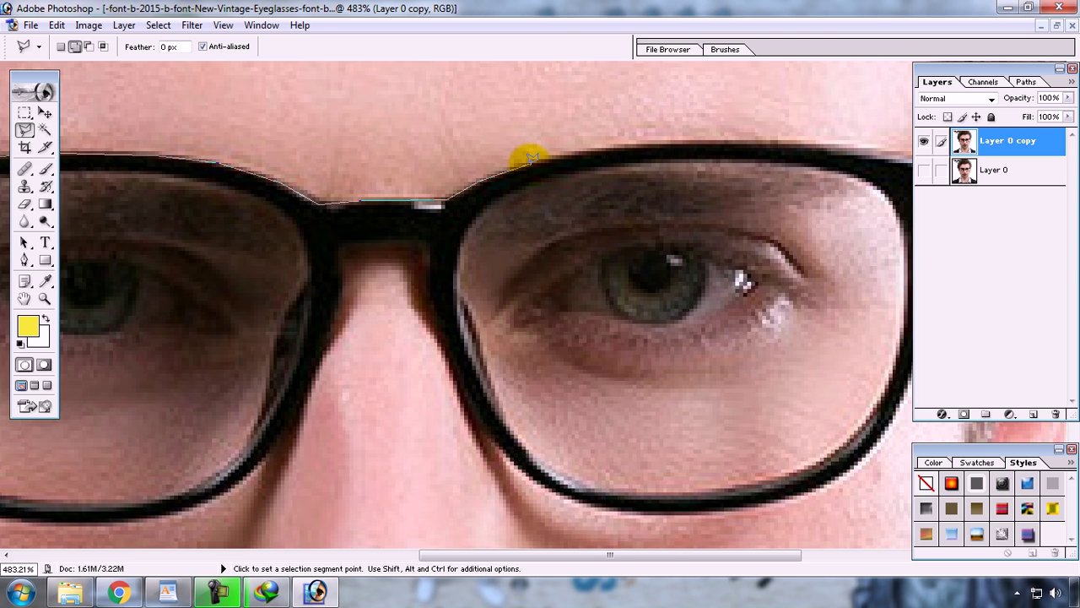
left_click(528, 159)
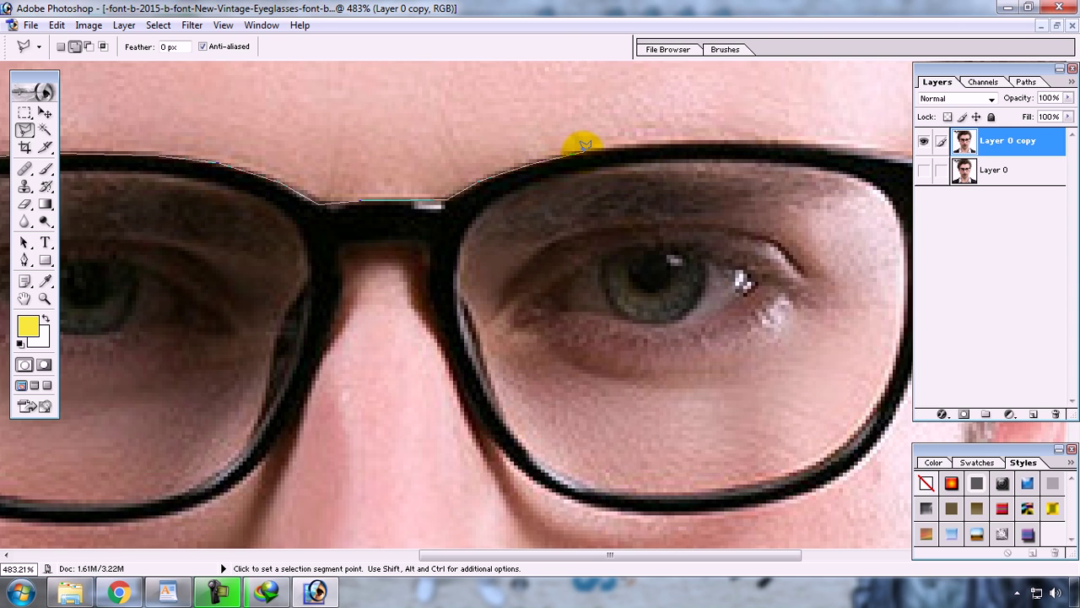
left_click(643, 142)
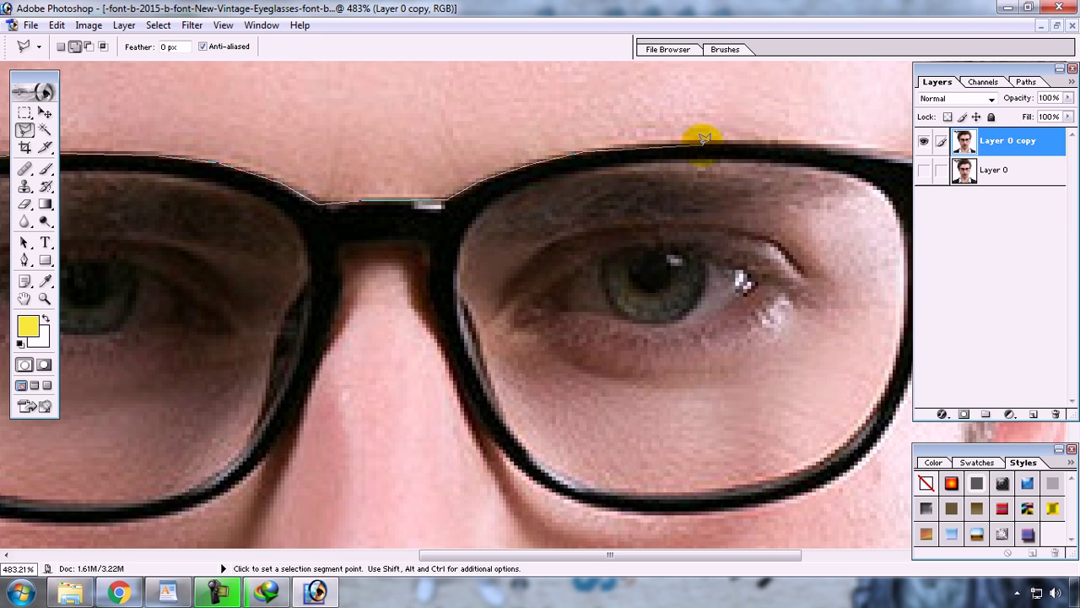
left_click(650, 146)
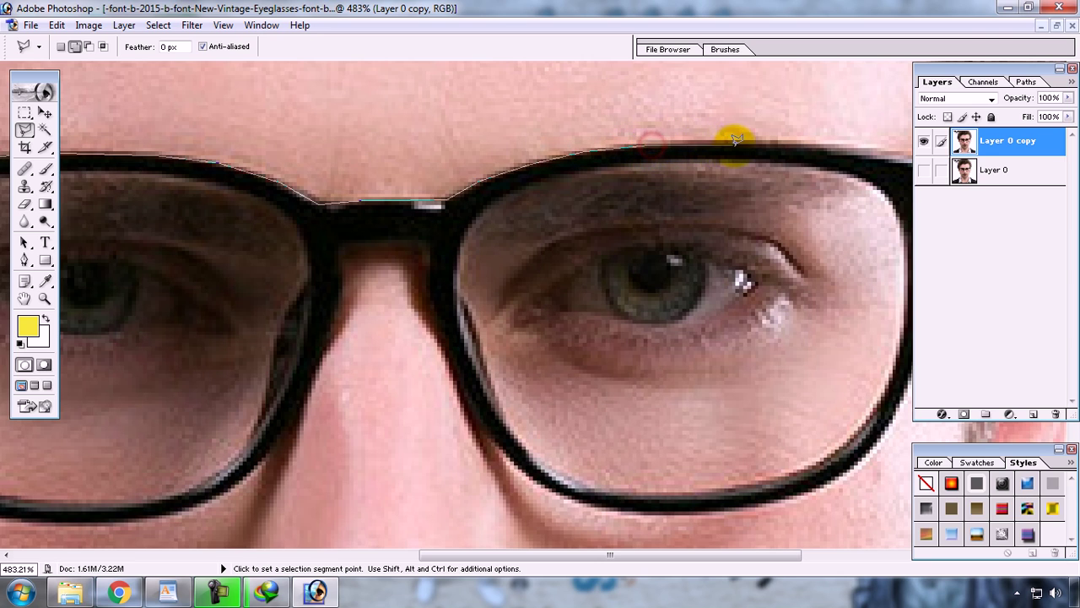
left_click(823, 142)
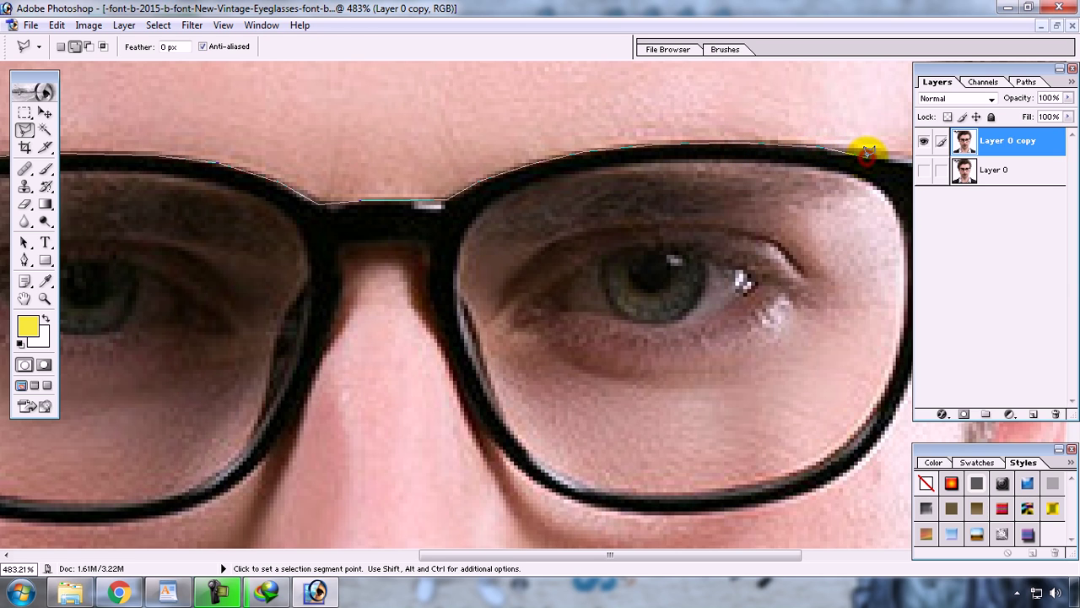
left_click_drag(868, 152, 560, 104)
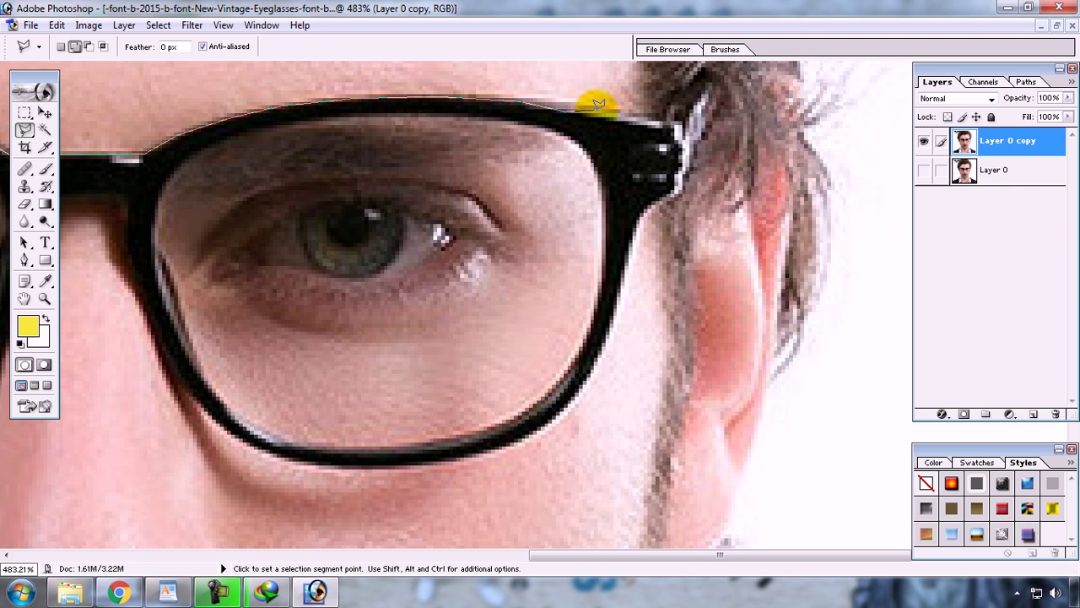
Step: Trace the outline around the right temple arm down to where it meets the rim
left_click(663, 115)
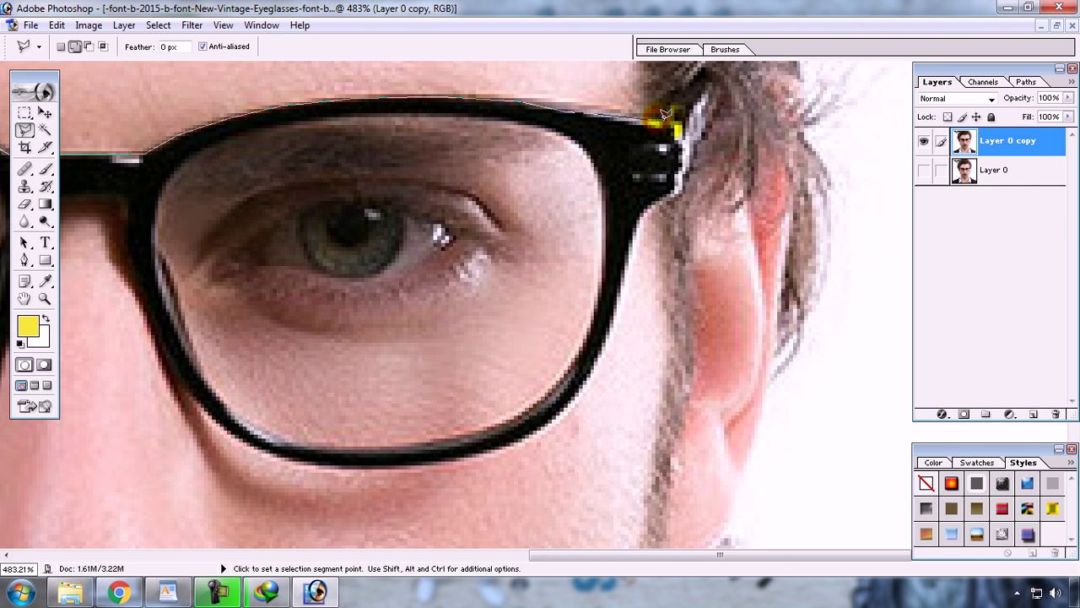
left_click(701, 67)
left_click(724, 81)
left_click(722, 108)
left_click(700, 143)
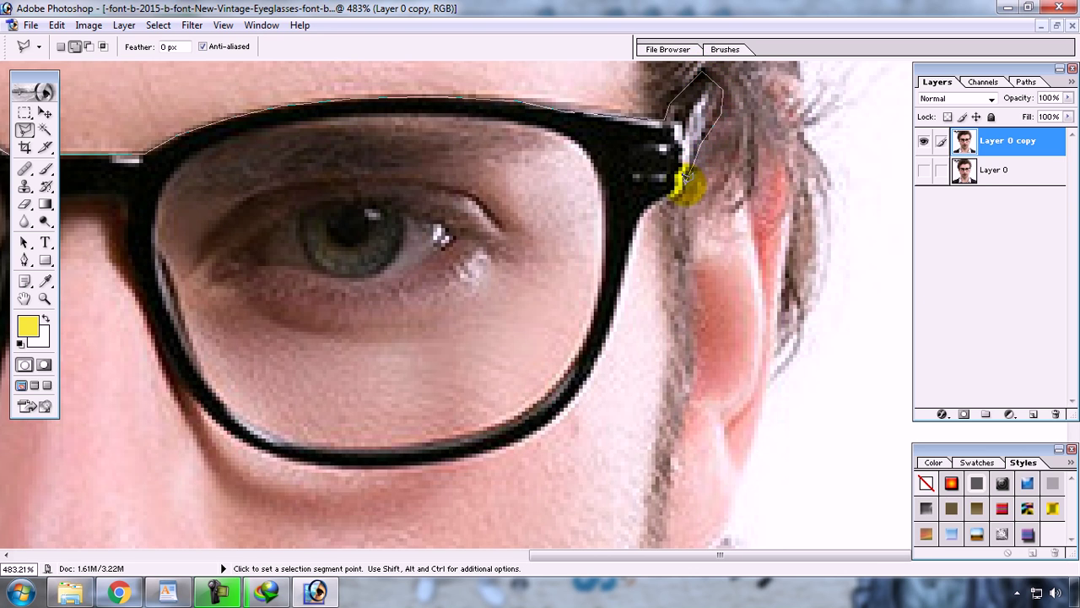
left_click(683, 182)
left_click(676, 191)
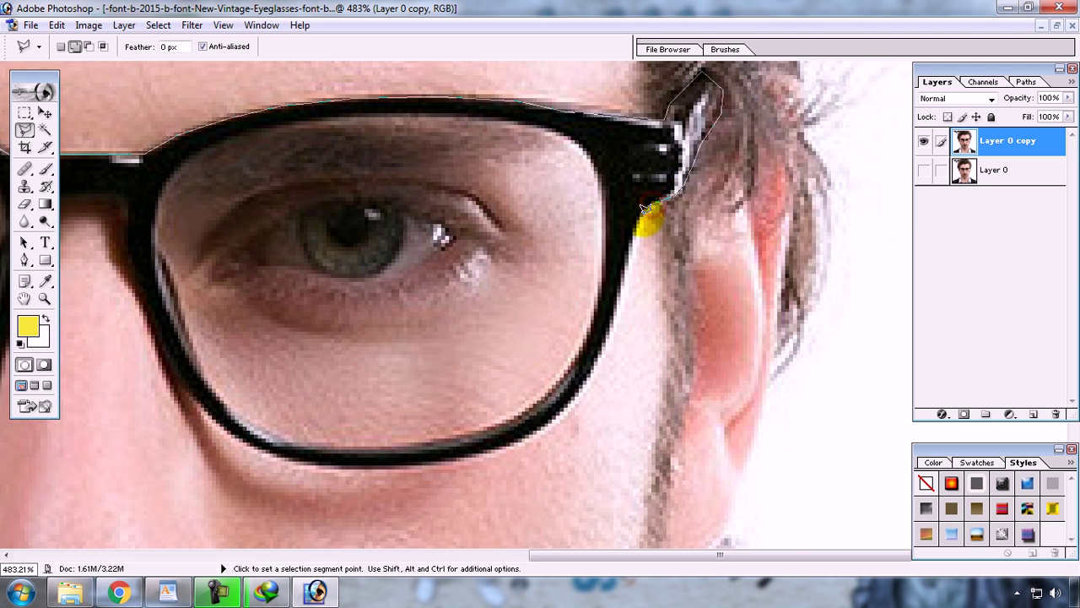
Step: Trace down the right lens's outer rim, along its bottom, and up toward the bridge
left_click(632, 237)
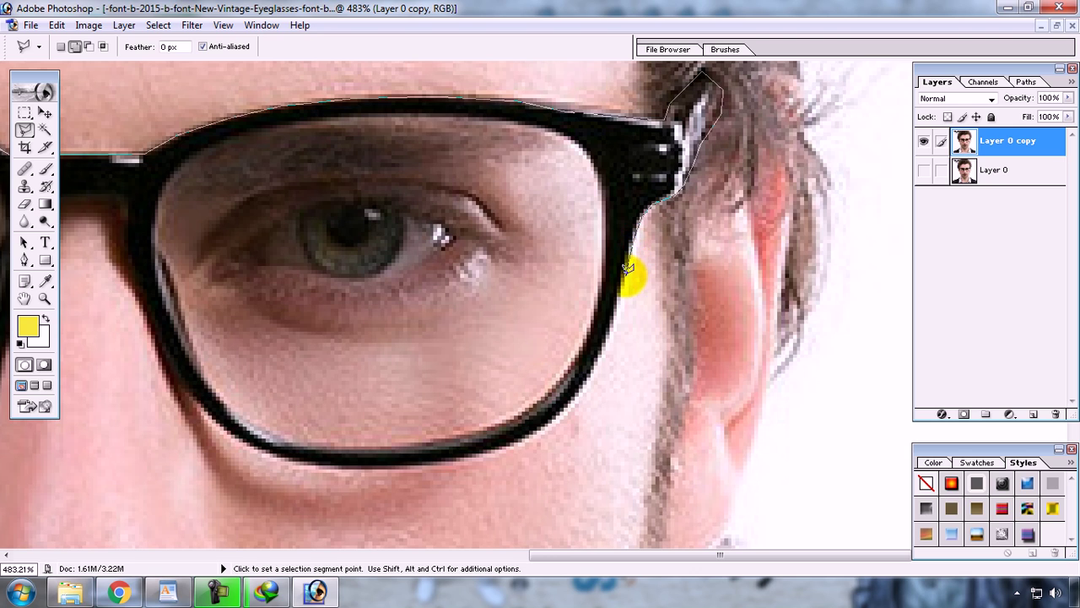
left_click(603, 353)
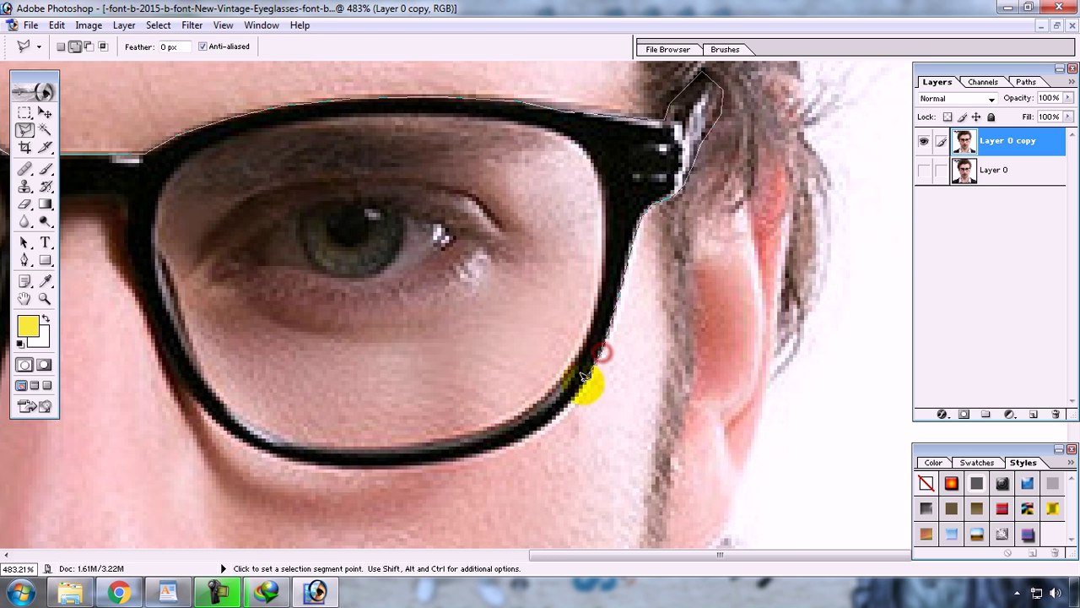
left_click(519, 442)
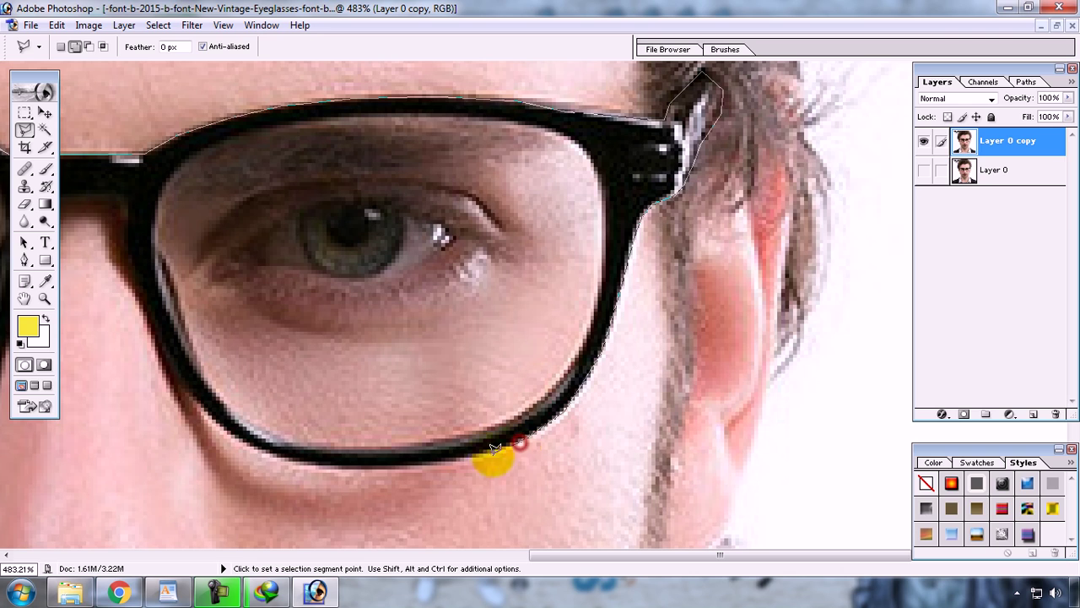
left_click(440, 456)
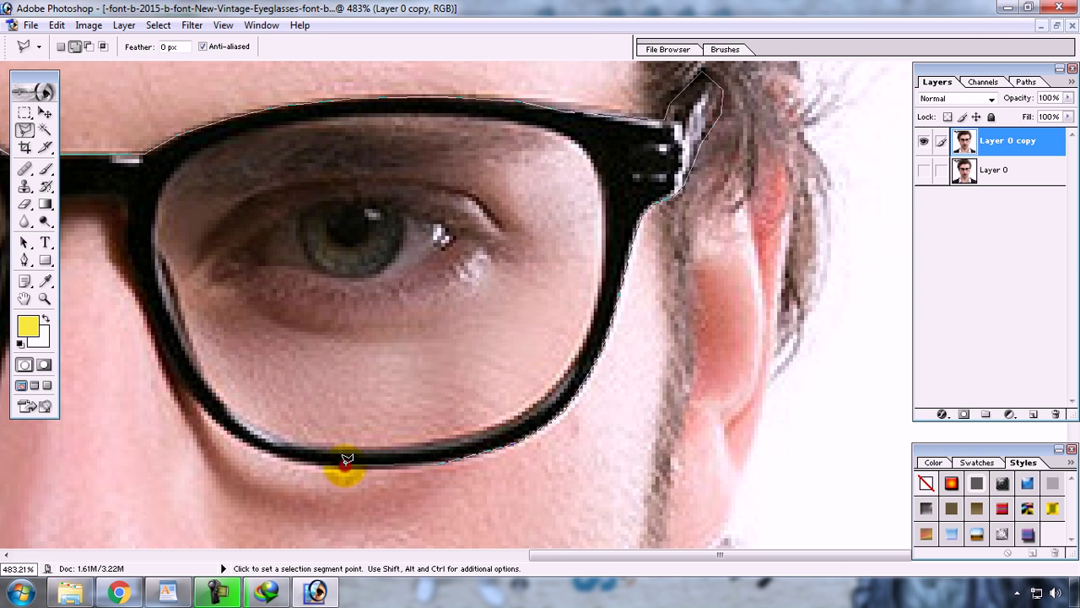
left_click(262, 449)
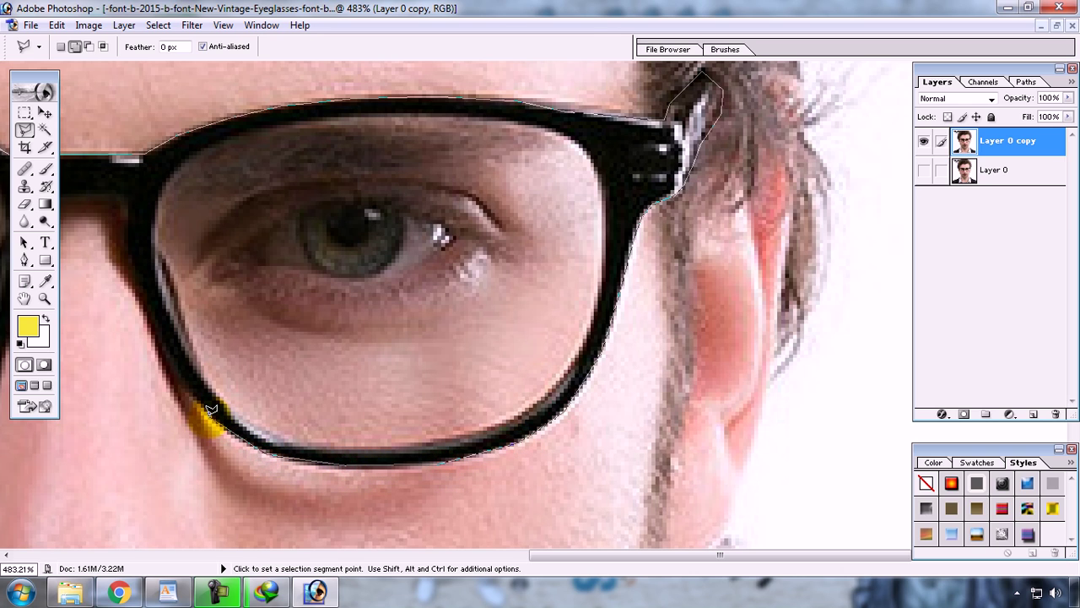
left_click(211, 409)
left_click(131, 245)
Step: Trace the underside of the bridge and down the left lens's inner rim
left_click_drag(125, 205, 419, 231)
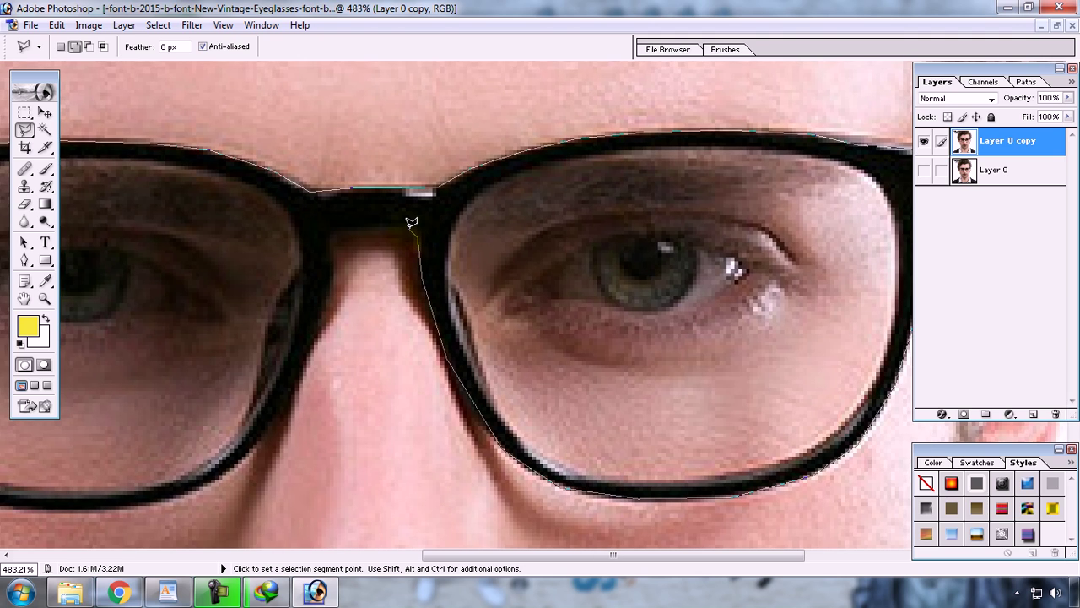
left_click(387, 225)
left_click(326, 302)
left_click(307, 346)
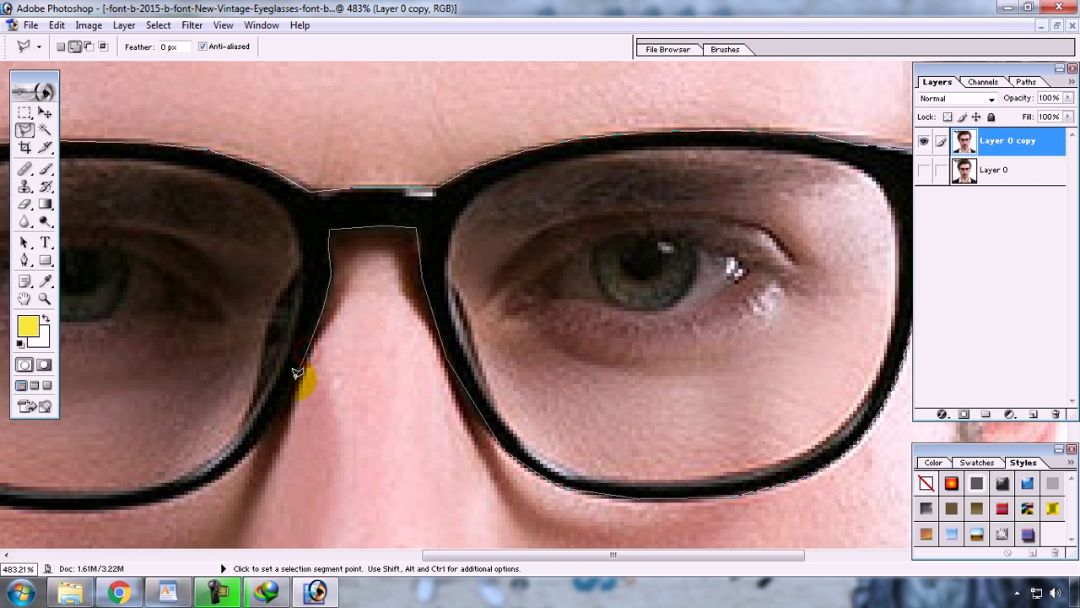
left_click(293, 378)
left_click(264, 428)
left_click(234, 461)
Step: Trace along the bottom of the left rim and up its outer edge
left_click_drag(205, 487, 471, 390)
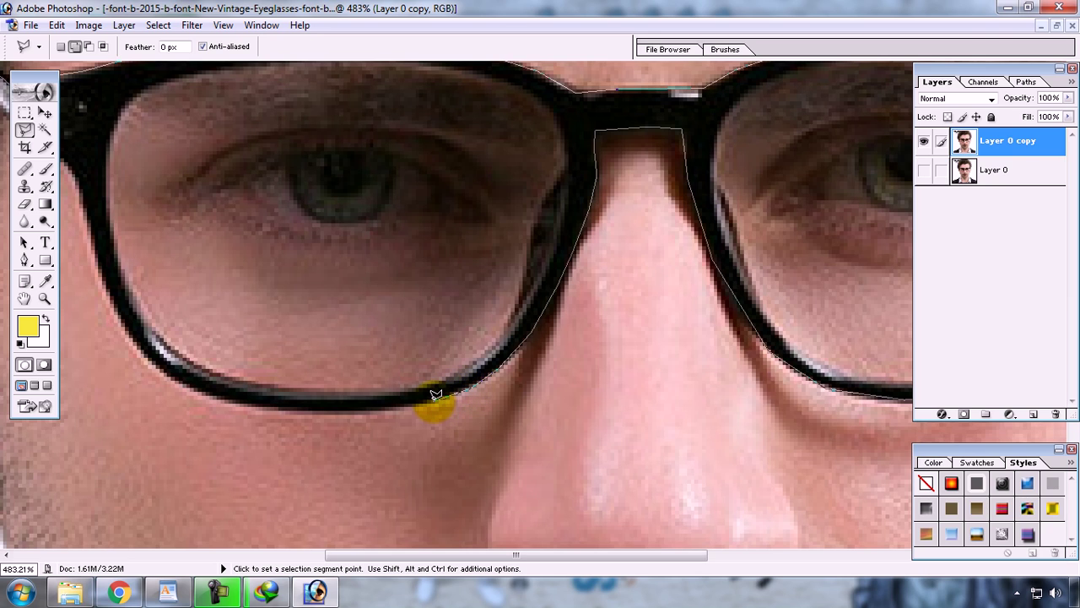
left_click(368, 405)
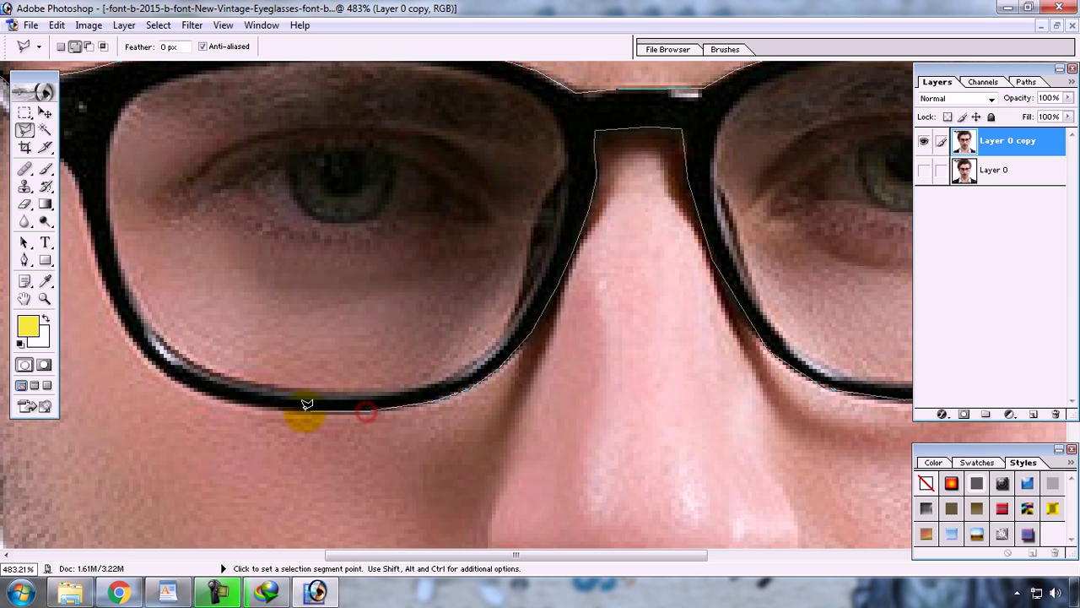
left_click(284, 404)
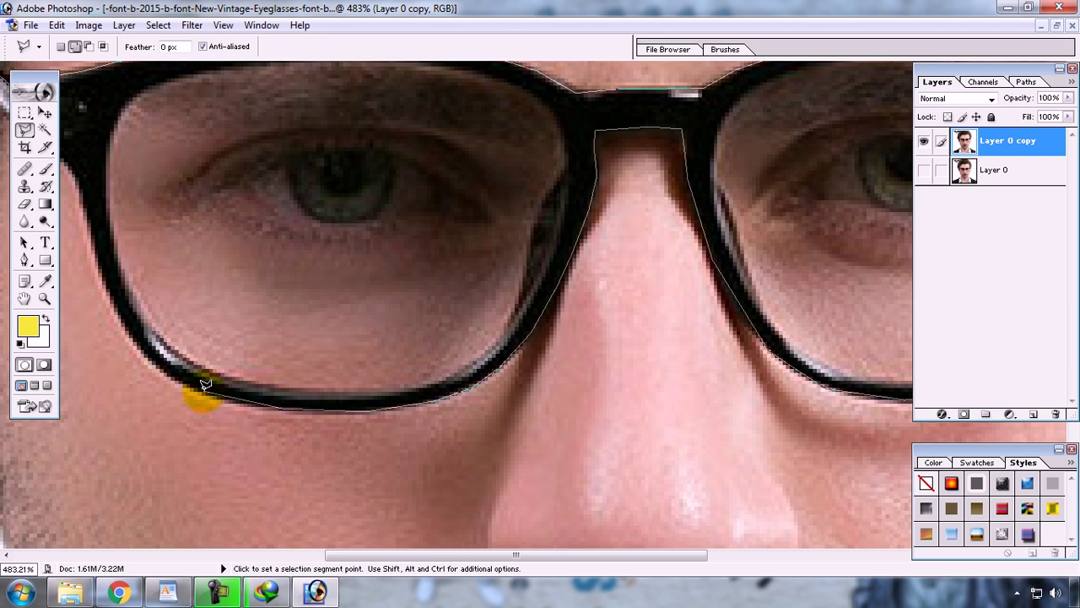
left_click(207, 390)
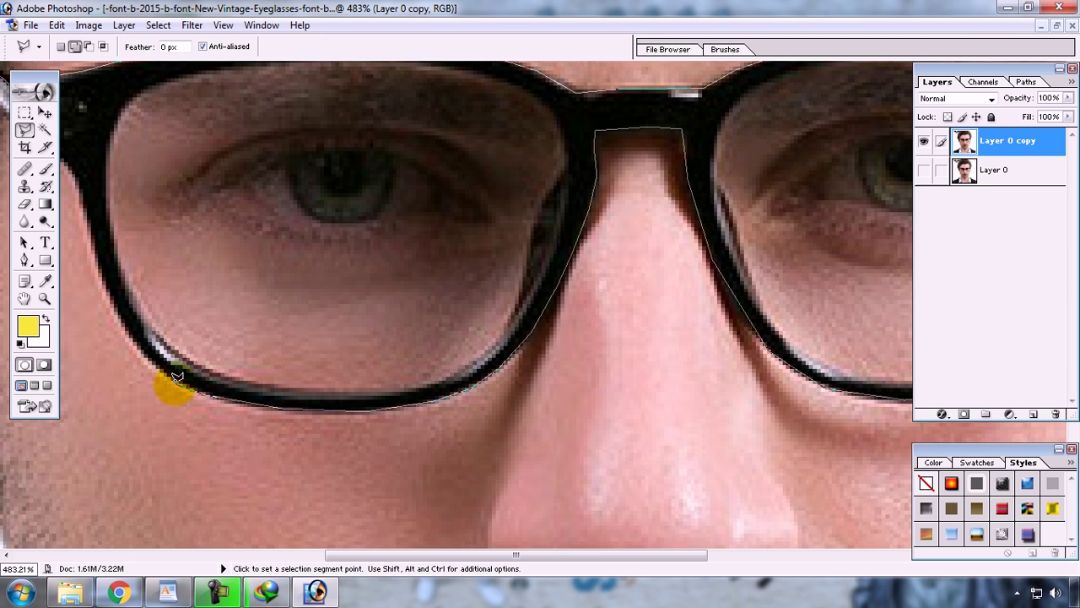
left_click(125, 335)
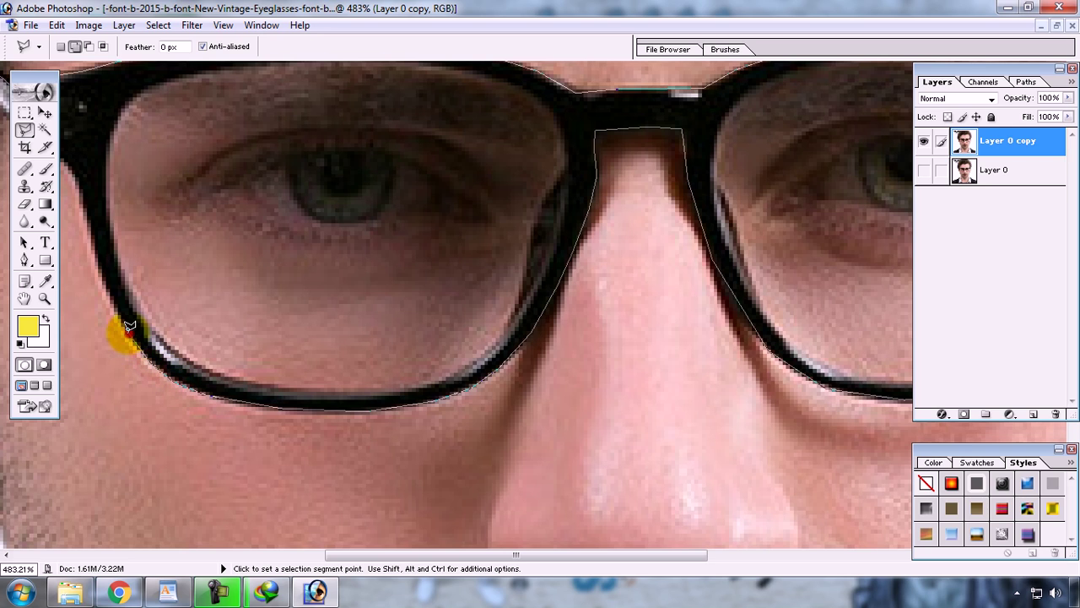
left_click(108, 292)
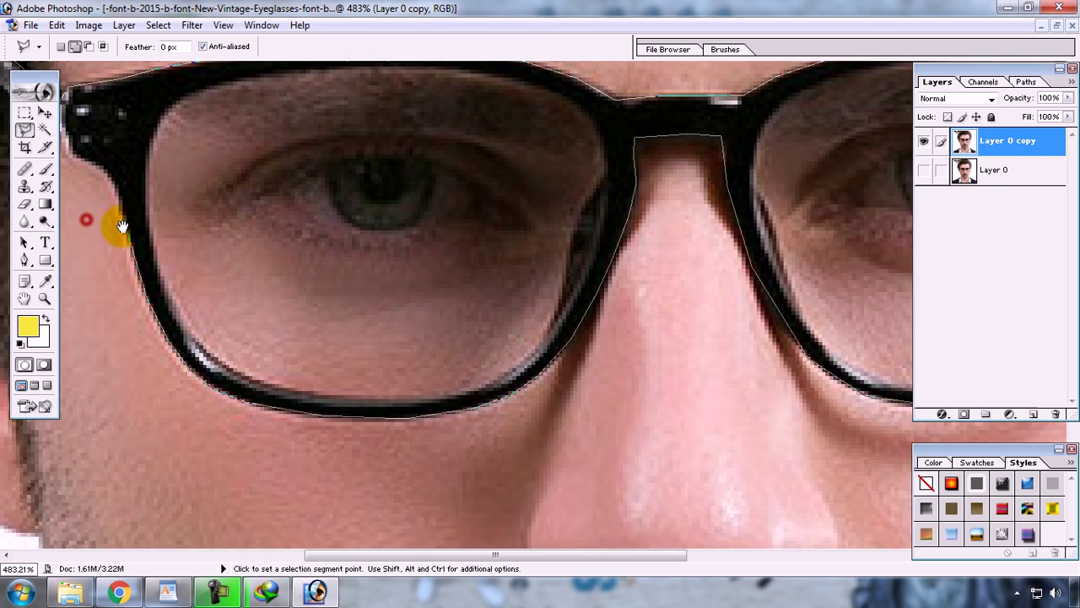
Step: Trace out along the left temple arm and close the outline into a selection
left_click_drag(86, 219, 293, 295)
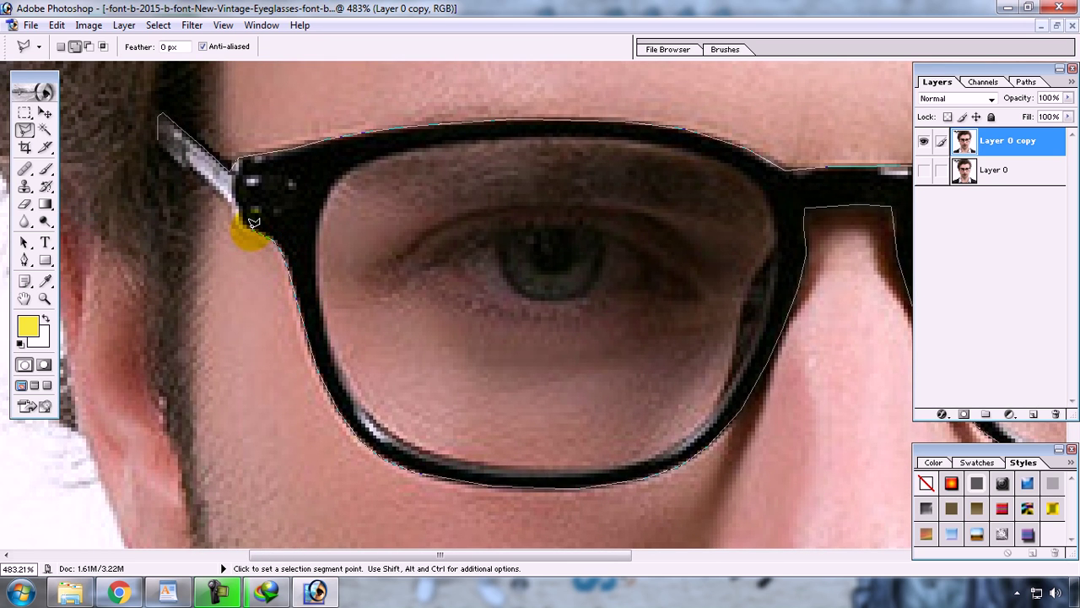
left_click(236, 226)
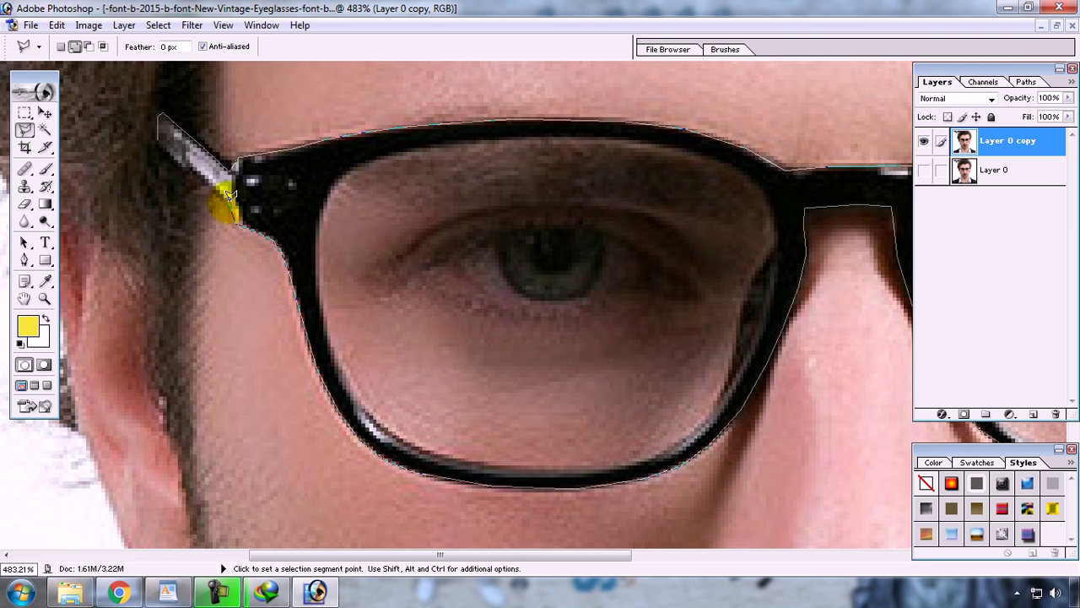
left_click(206, 181)
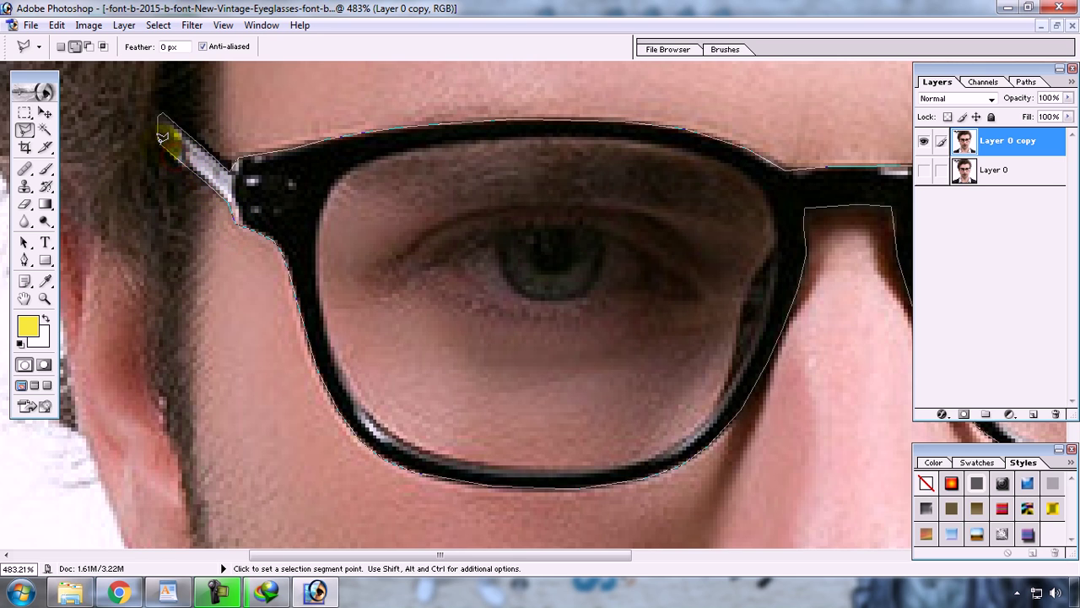
double_click(158, 140)
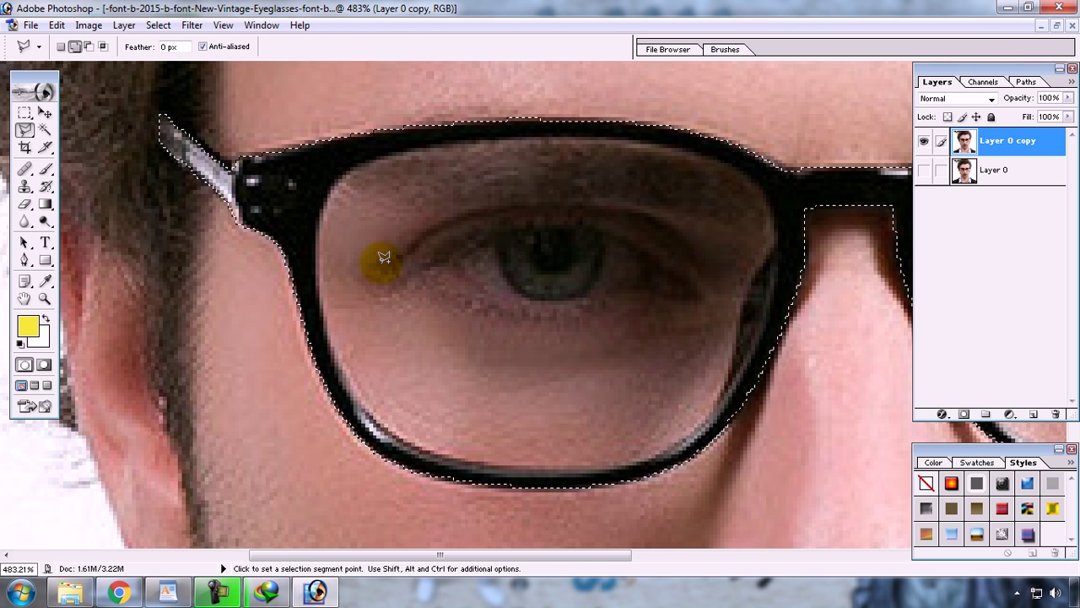
Step: Fit the whole portrait on screen, zoom in on the left lens, and reselect the Polygonal Lasso
key("z")
left_click(379, 46)
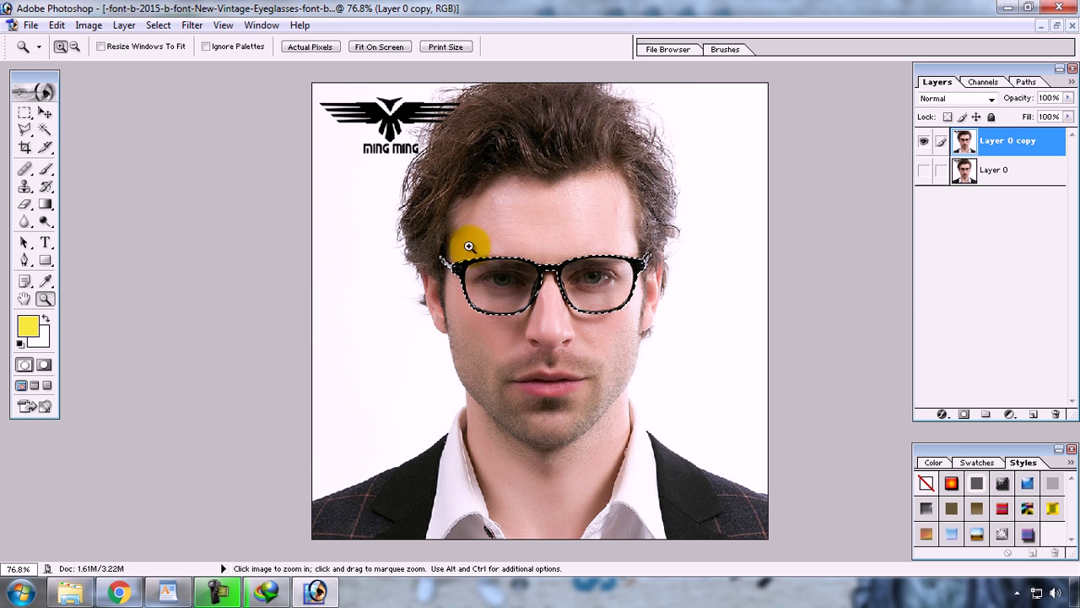
mouse_move(437, 251)
left_mouse_down()
mouse_move(528, 300)
mouse_move(557, 300)
left_mouse_up()
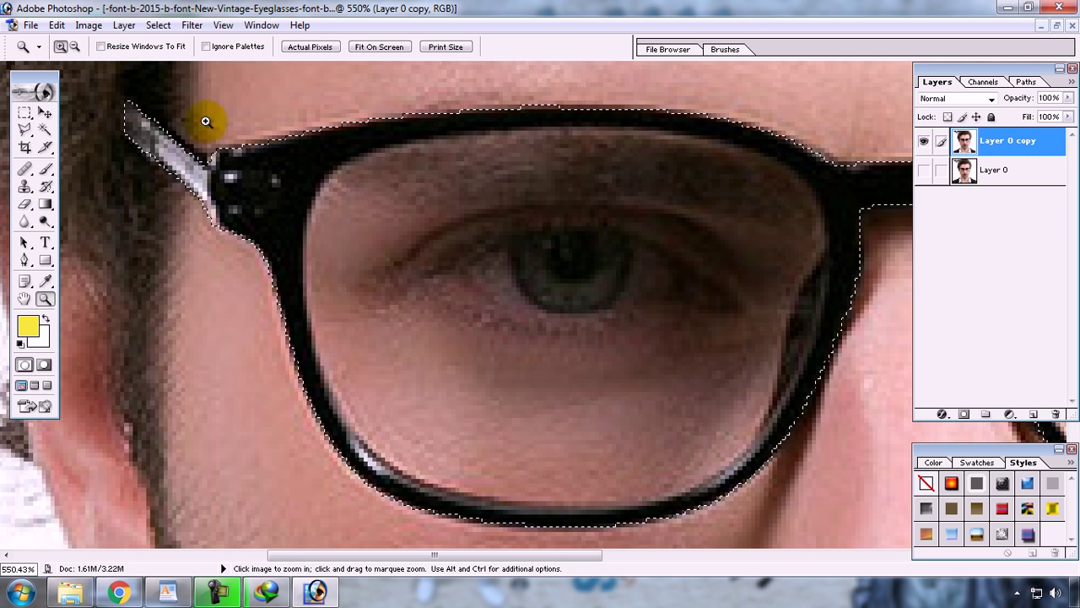
left_click(25, 129)
left_click(87, 47)
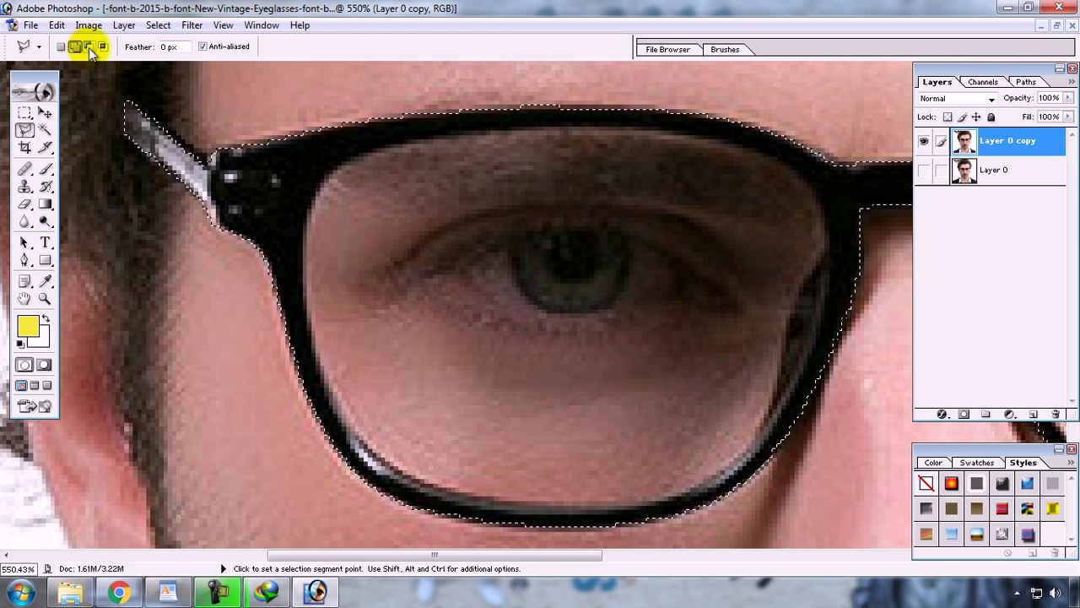
Step: Switch the lasso to subtract mode and trace the left lens's inner rim down its left side
left_click(89, 48)
left_click(334, 166)
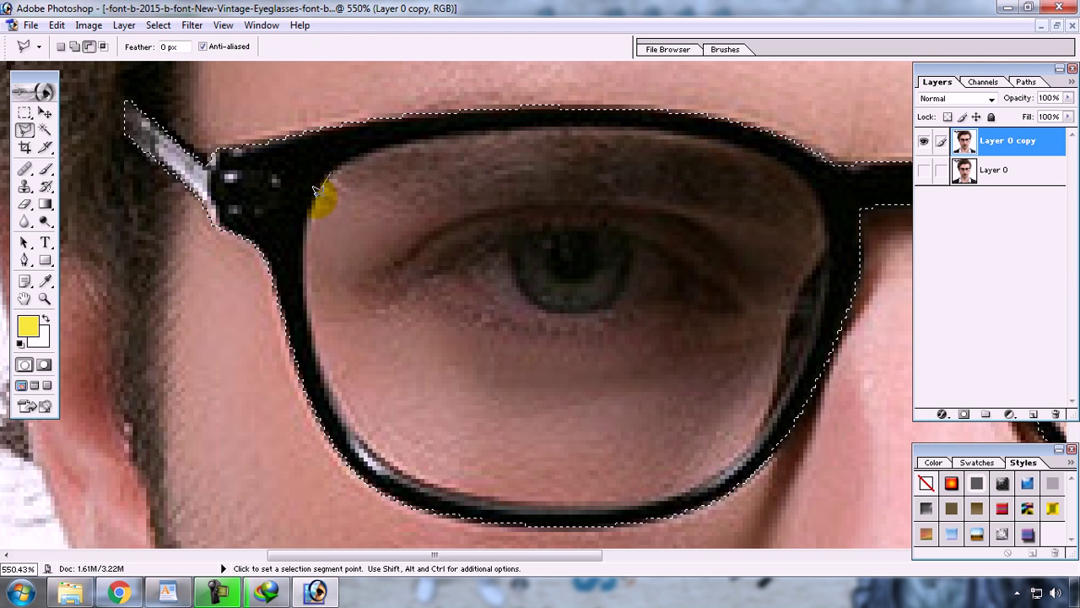
left_click(314, 190)
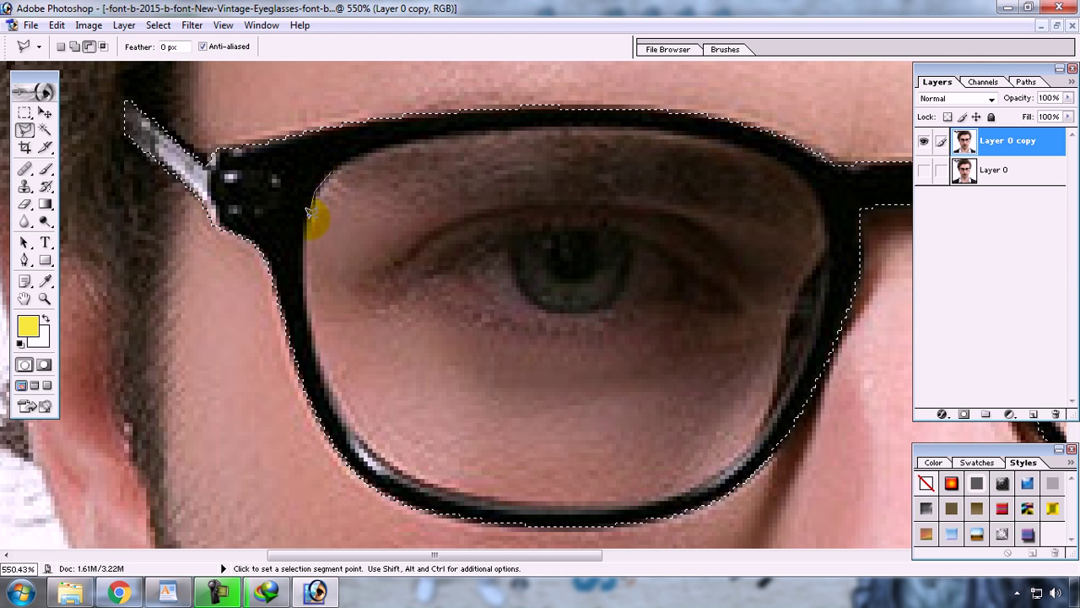
left_click(306, 217)
left_click(306, 254)
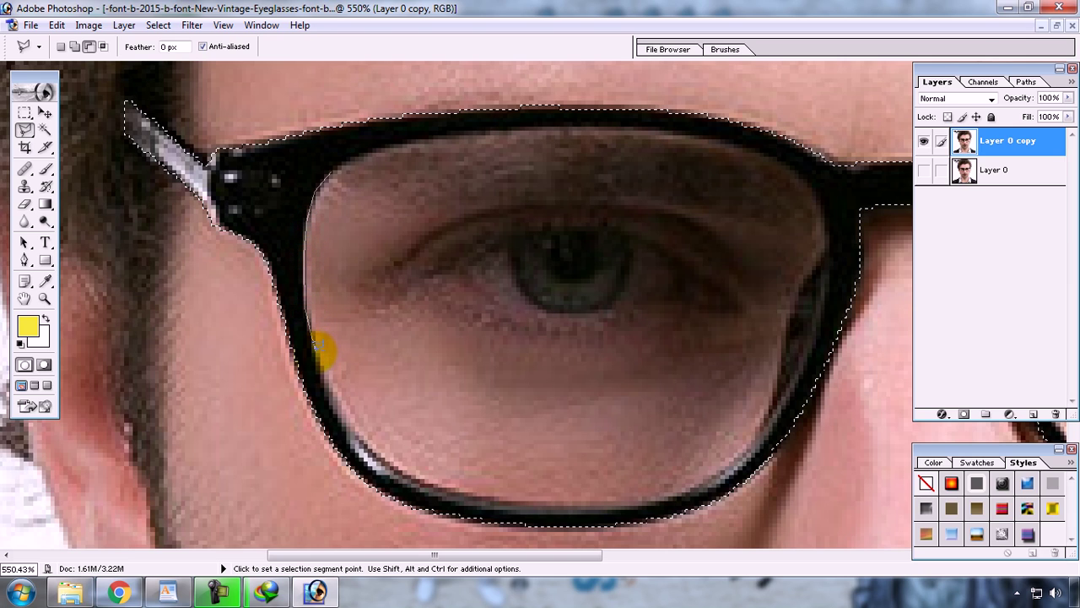
left_click(317, 353)
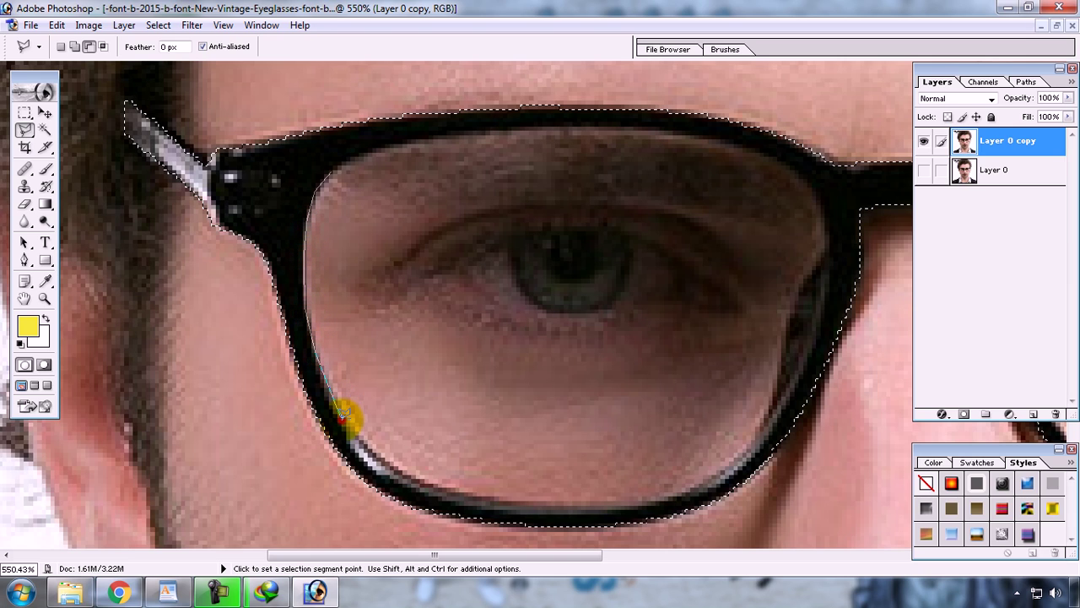
left_click(342, 415)
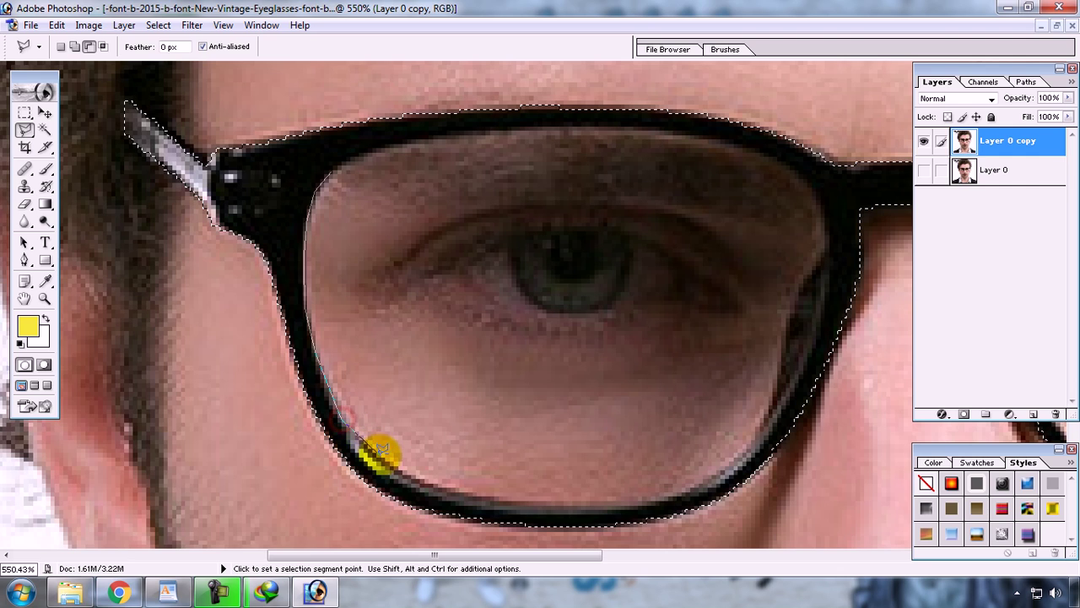
Step: Continue the subtracting outline along the lens bottom and up its right side
left_click(423, 478)
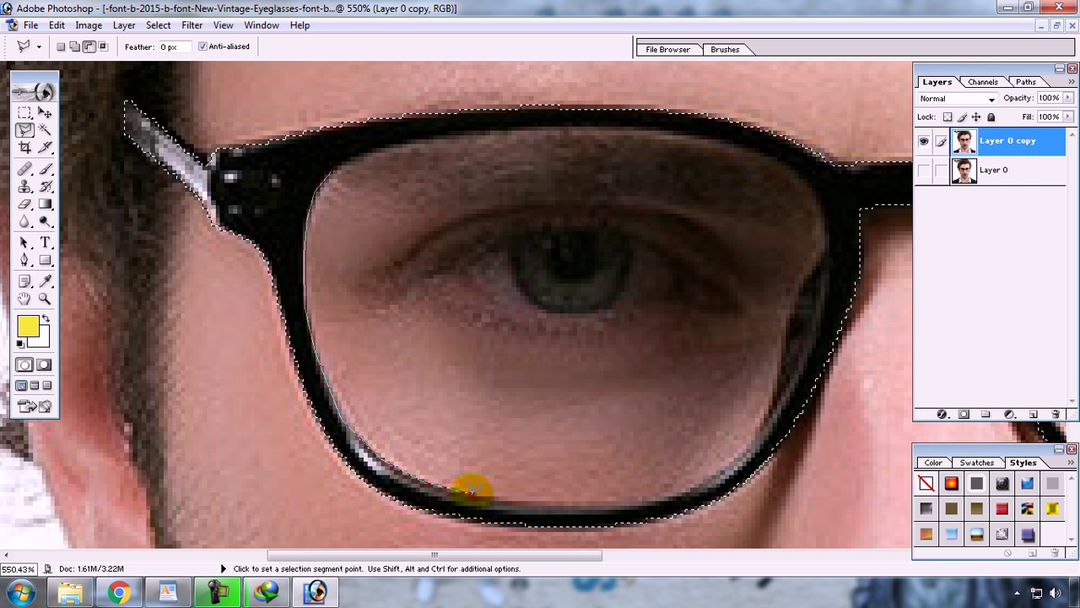
left_click(471, 491)
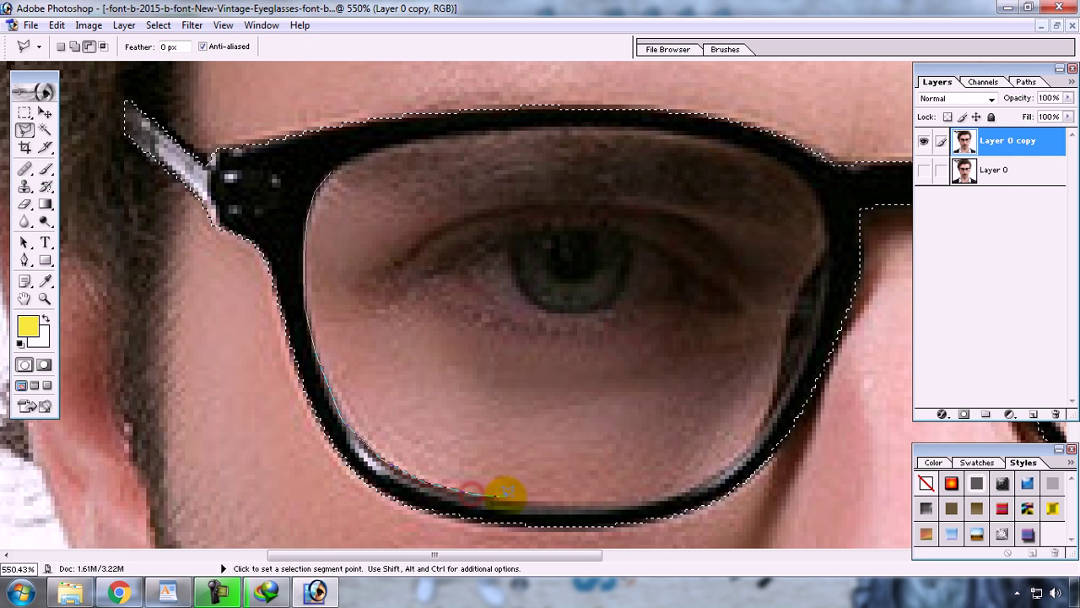
left_click(576, 504)
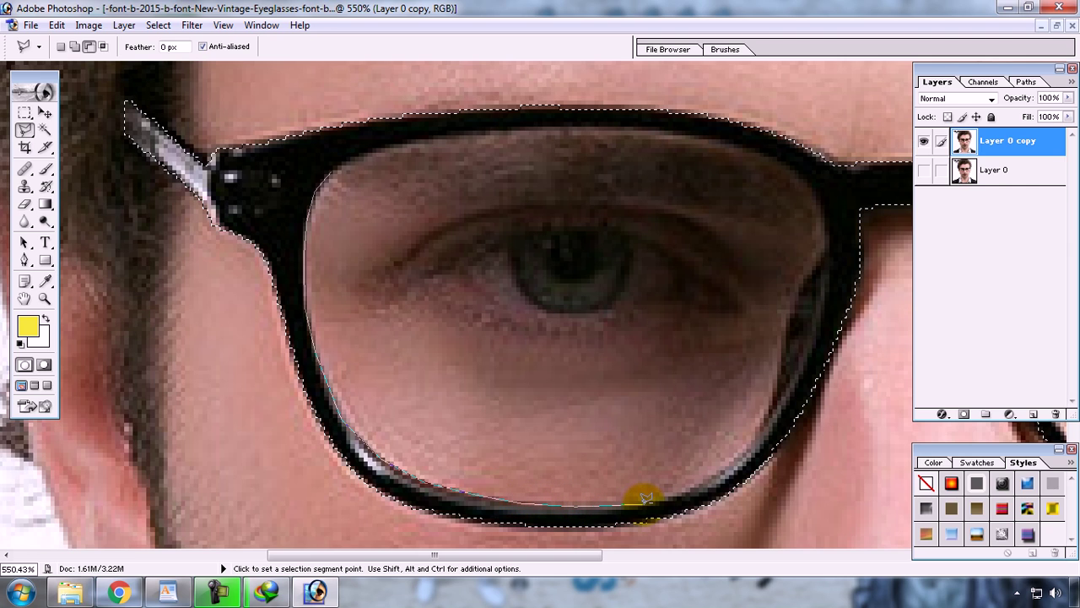
left_click(645, 503)
left_click(717, 478)
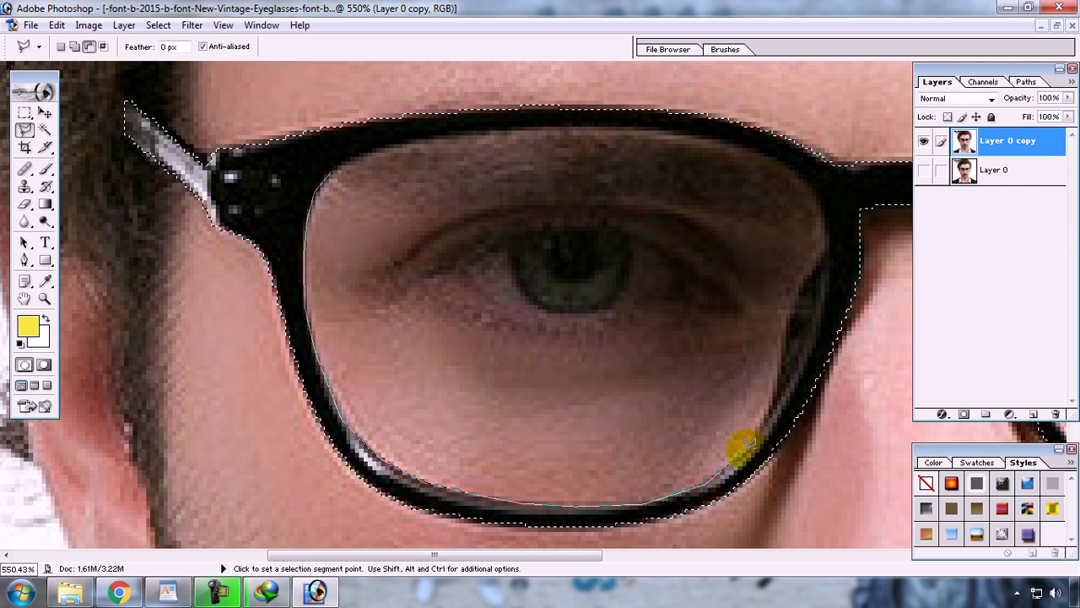
left_click(761, 421)
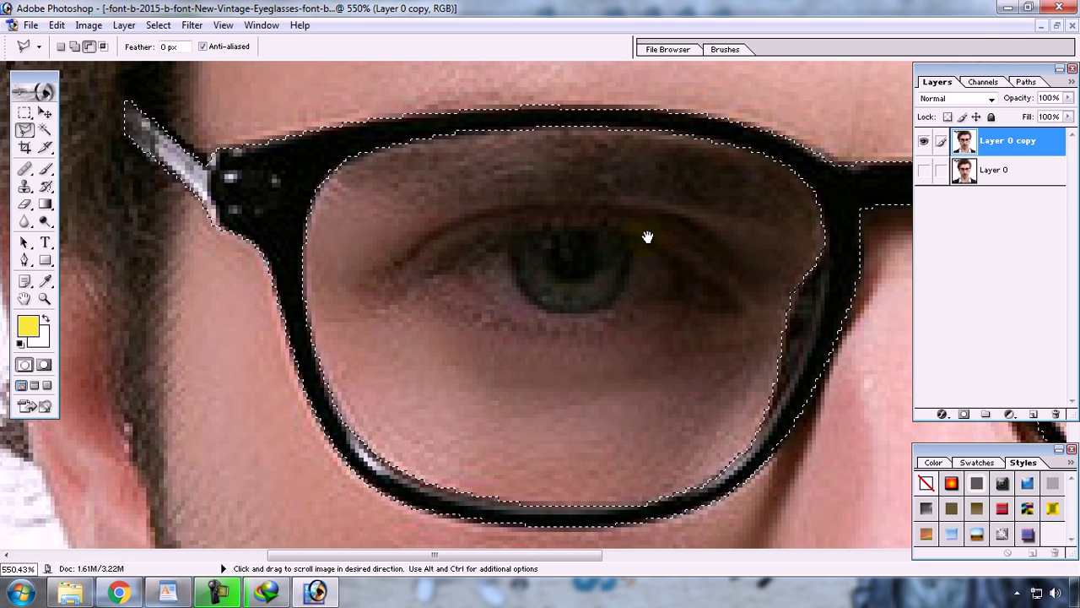
Step: Pan to the right lens and trace its inner rim from the bottom up the left side
left_click_drag(648, 235, 460, 211)
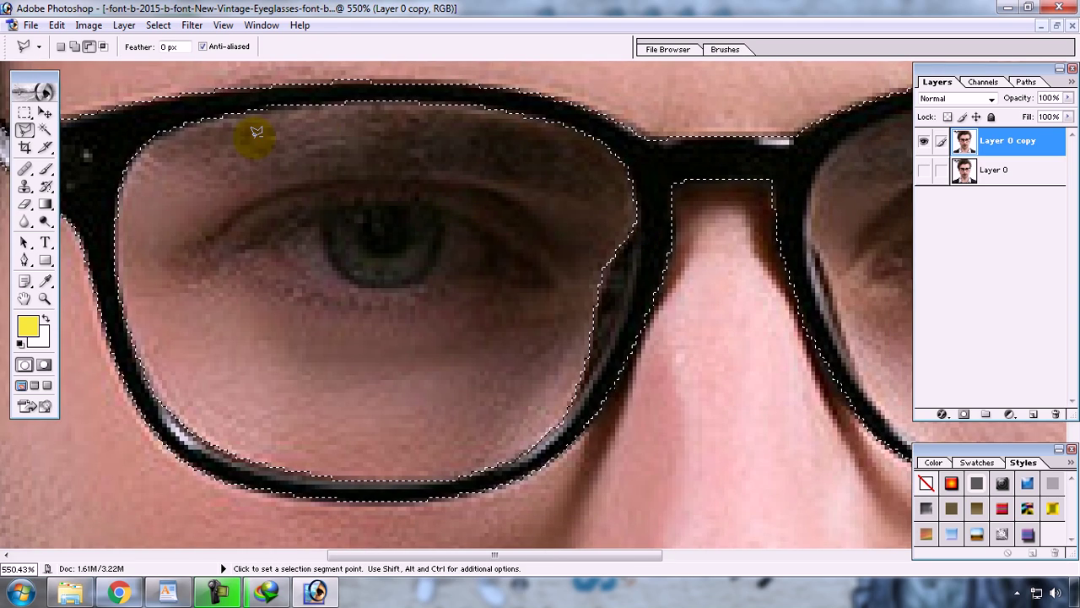
left_click_drag(740, 285, 442, 273)
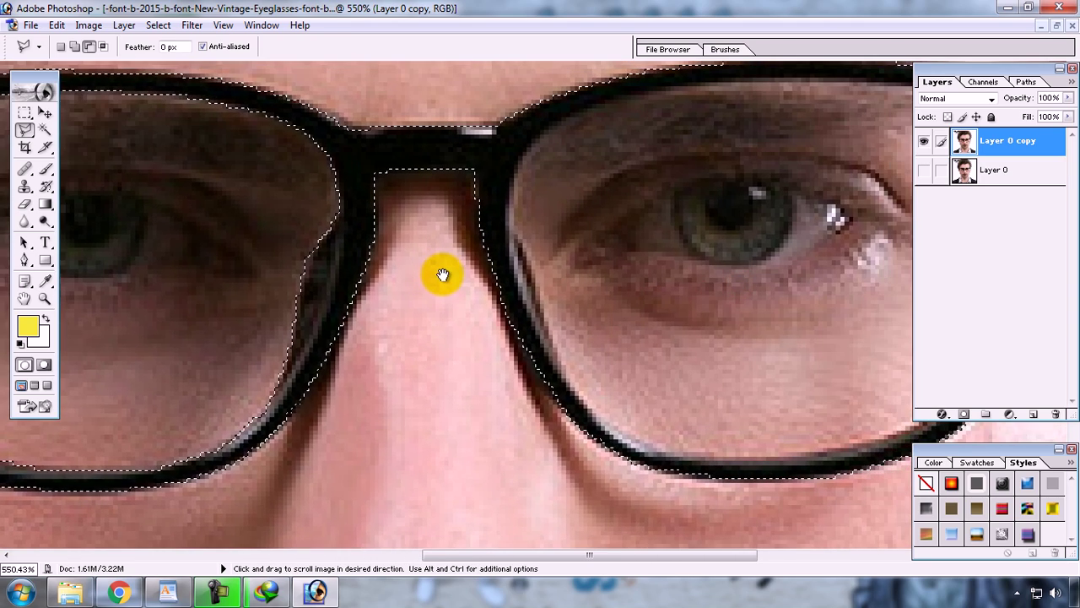
mouse_move(731, 245)
left_mouse_down()
mouse_move(481, 253)
mouse_move(477, 280)
left_mouse_up()
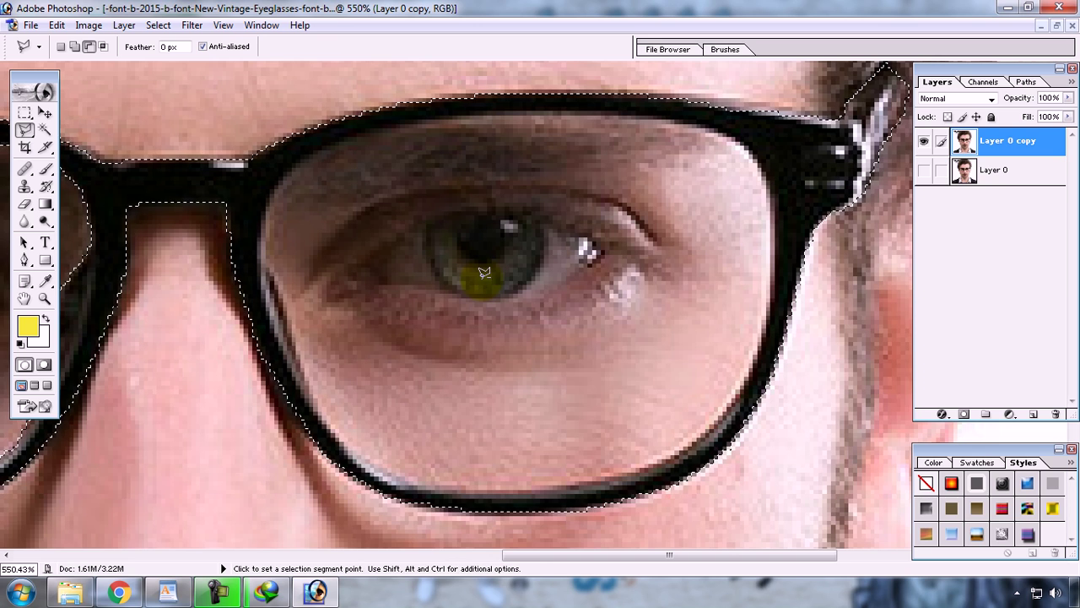
left_click(427, 487)
left_click(385, 470)
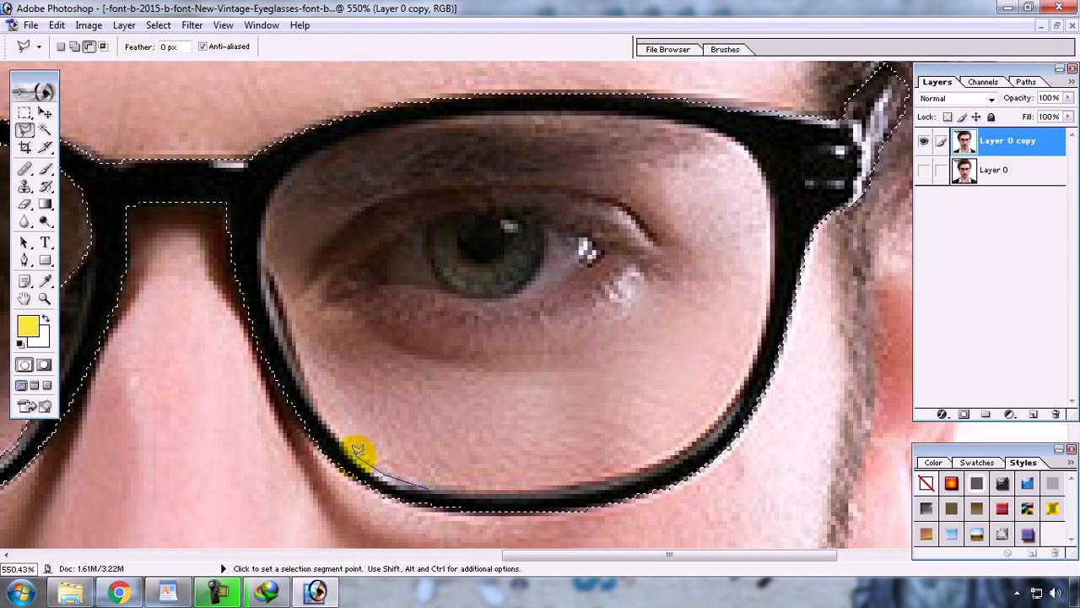
left_click(352, 452)
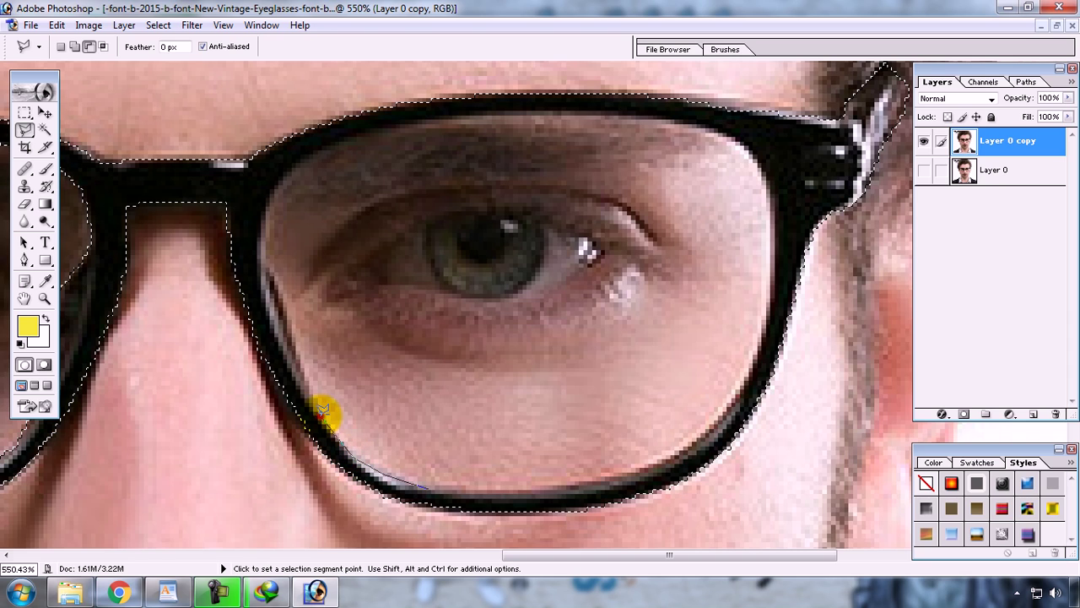
left_click(322, 413)
left_click(307, 369)
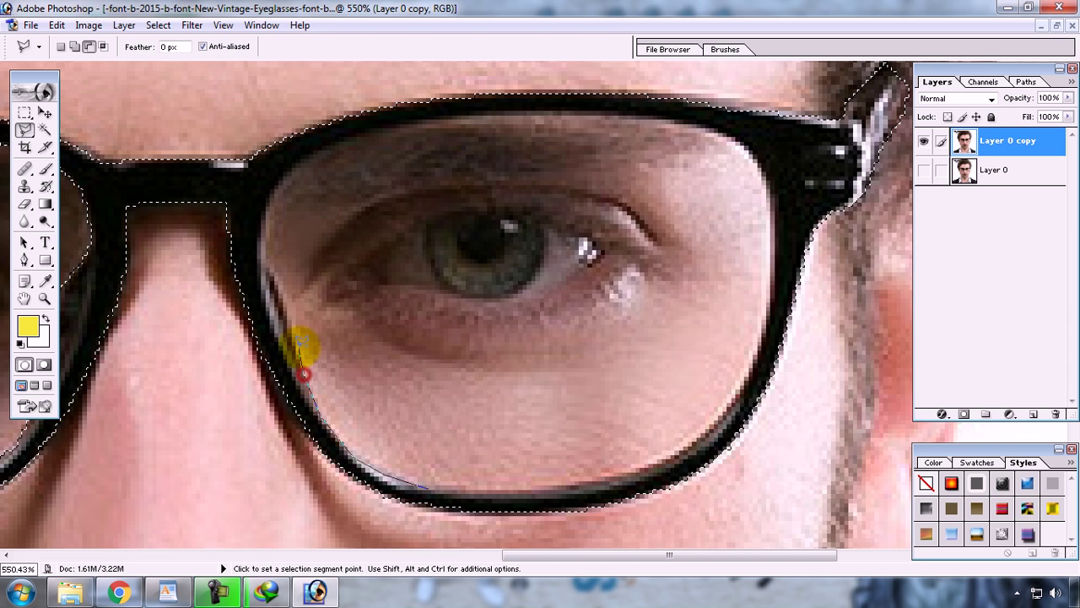
left_click(284, 291)
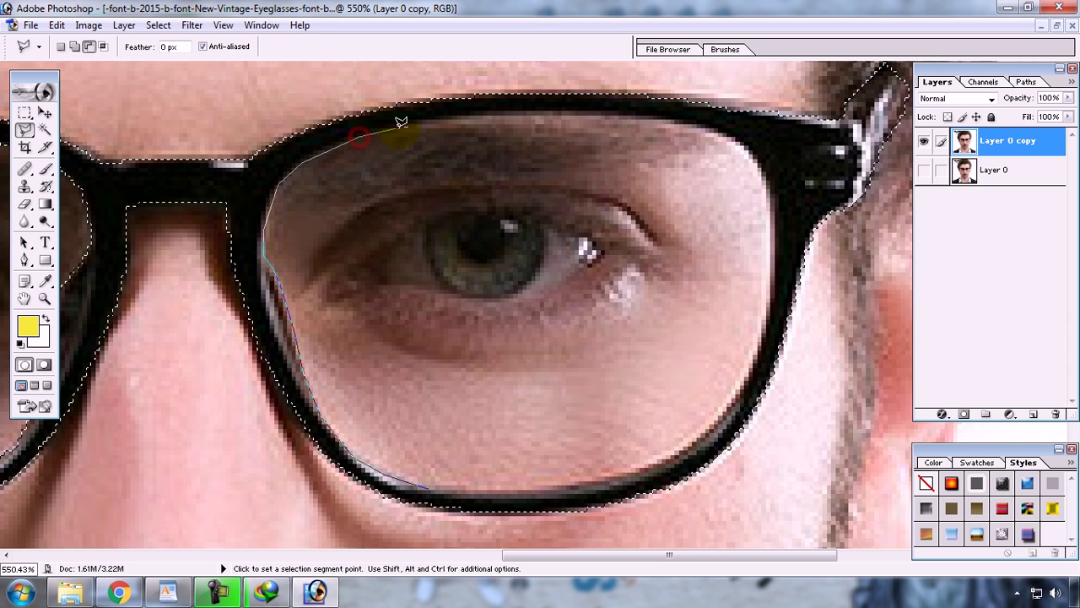
Step: Trace across the top, down the right side and along the bottom, closing to exclude the right lens
left_click(515, 106)
left_click(655, 108)
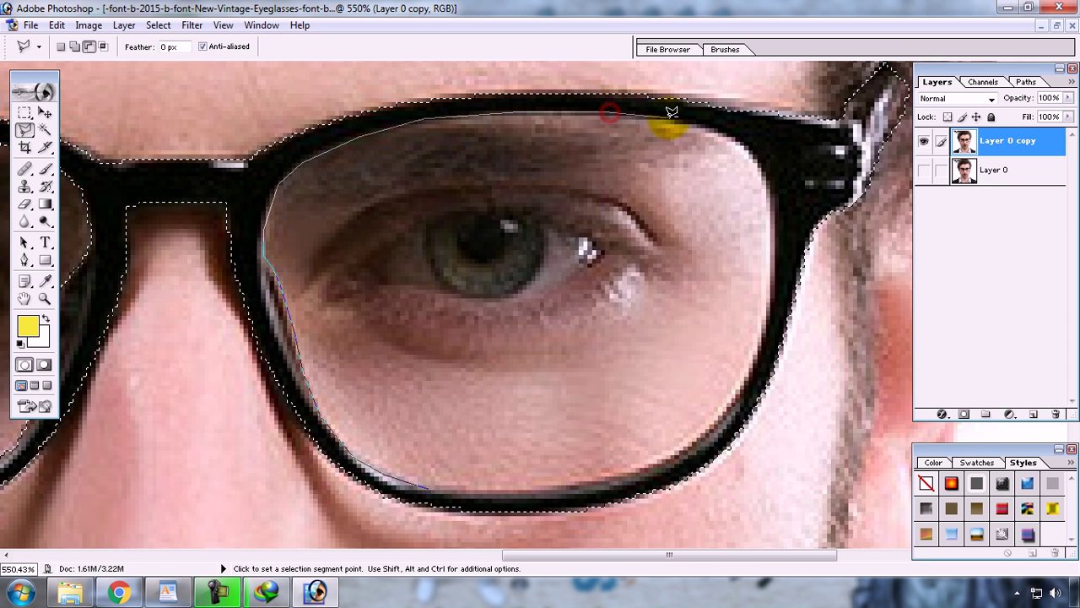
left_click(692, 121)
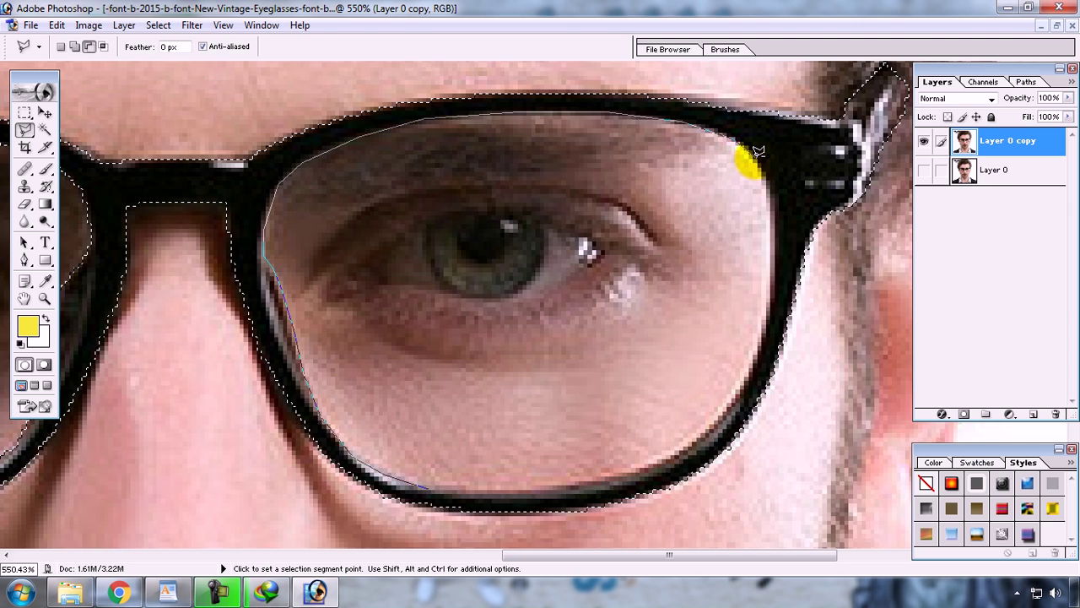
left_click(755, 158)
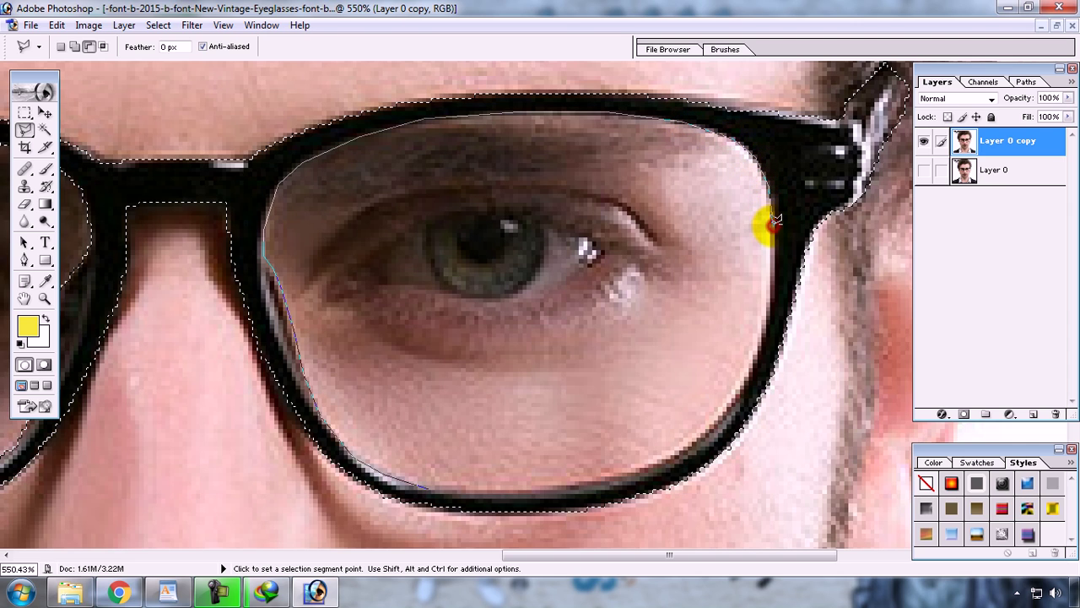
left_click(772, 300)
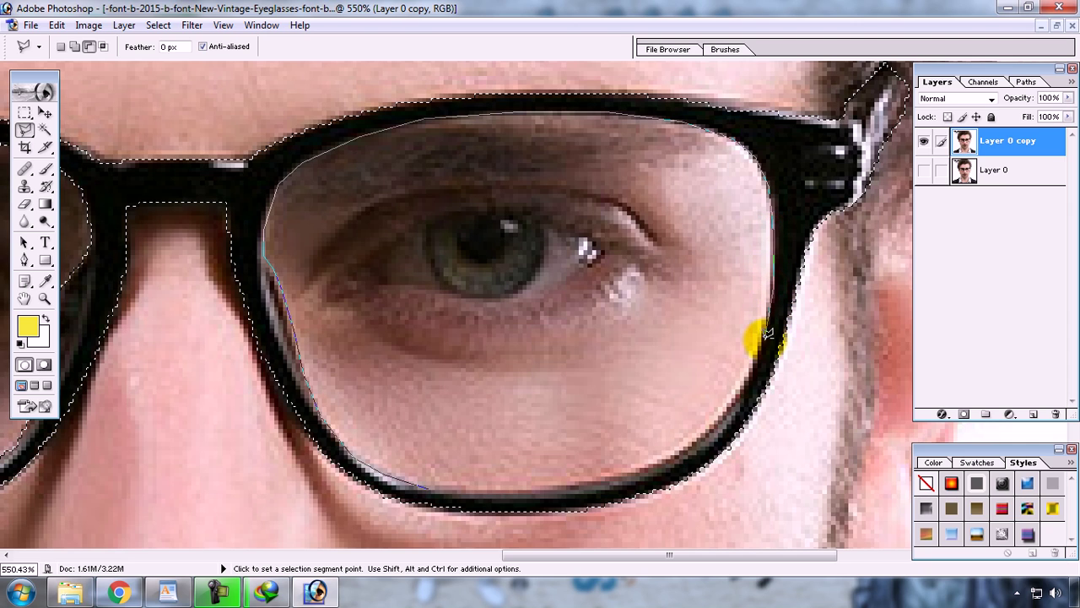
left_click(764, 340)
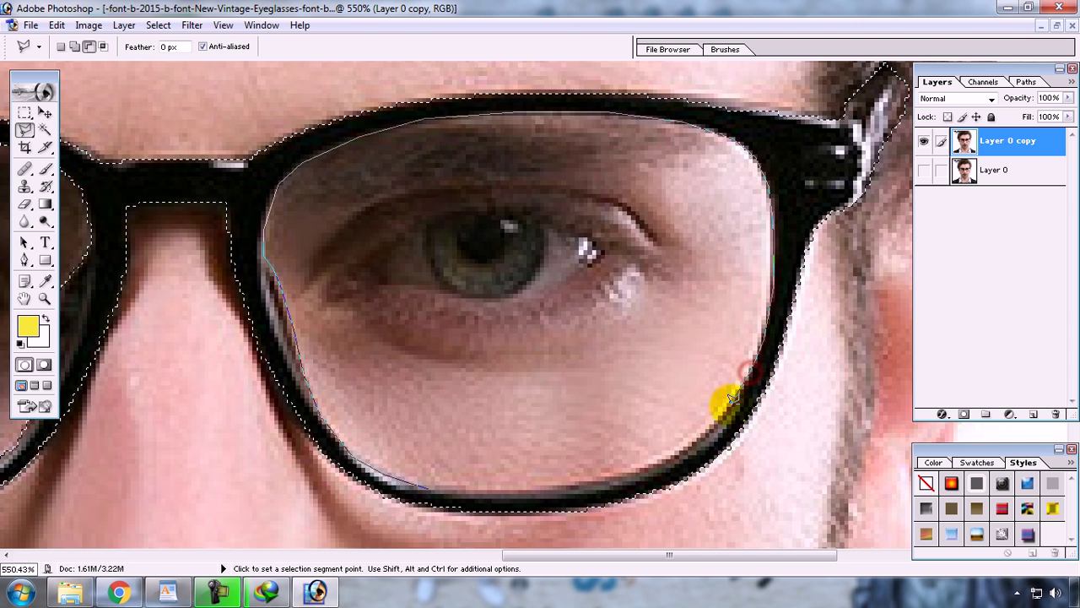
left_click(690, 438)
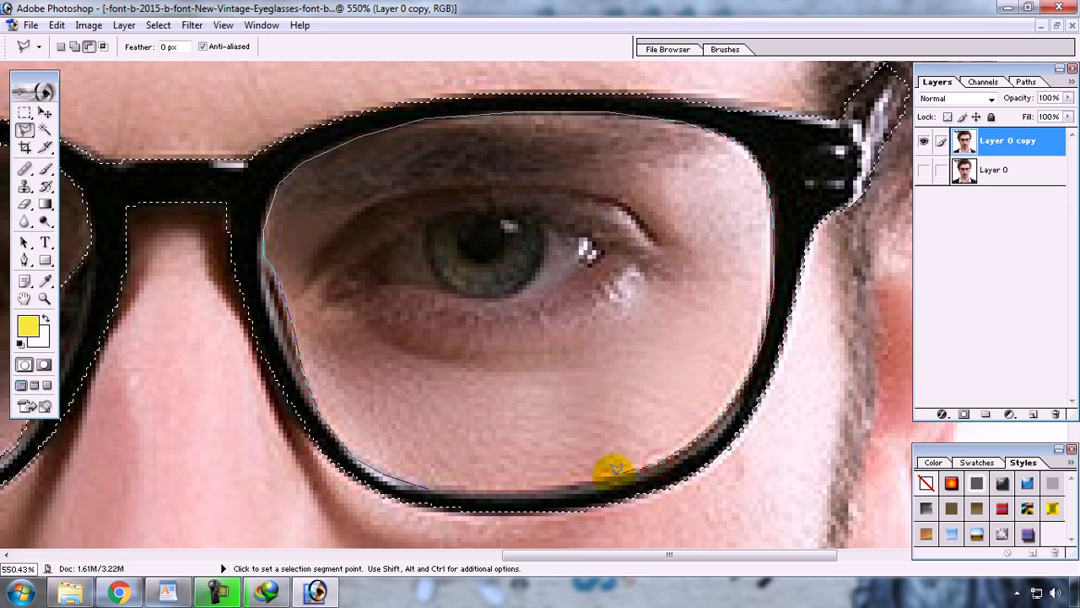
left_click(608, 472)
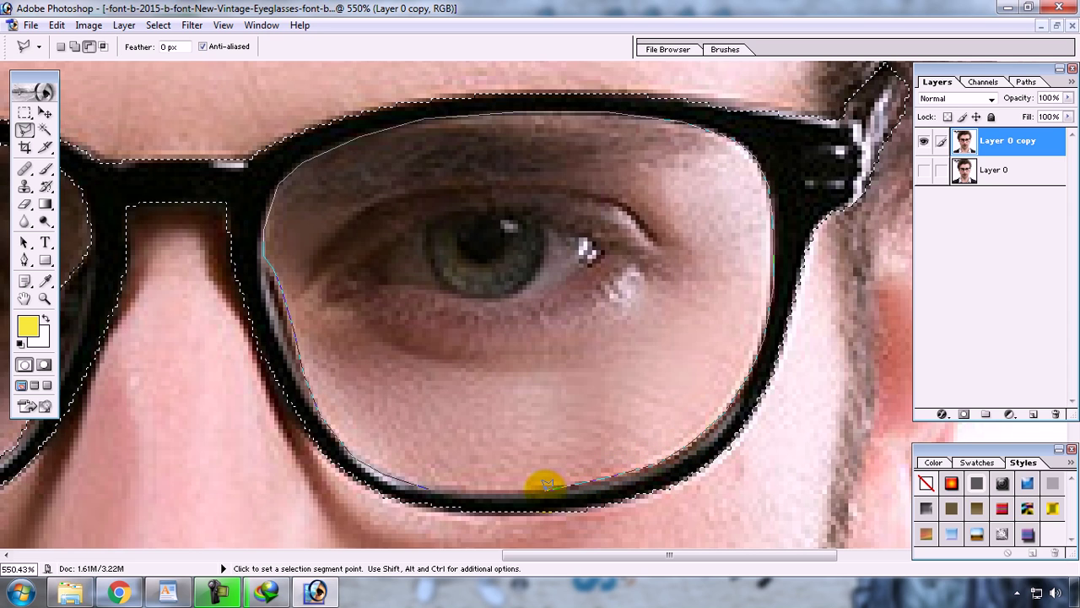
left_click(545, 485)
left_click(475, 488)
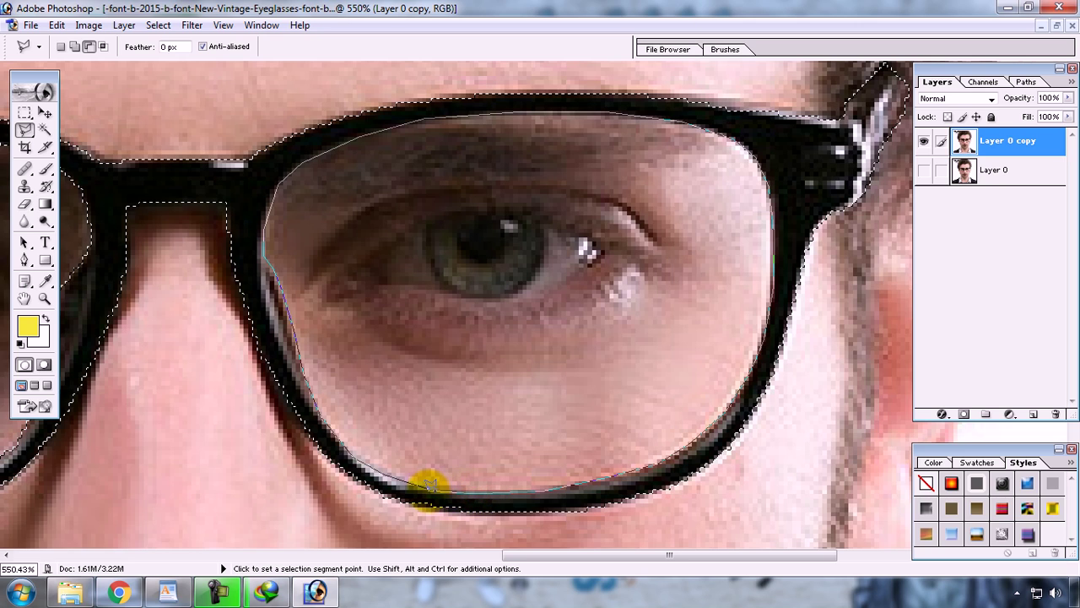
left_click(429, 484)
Step: Fit the whole photo on screen and switch back to the WordPad notes
key("z")
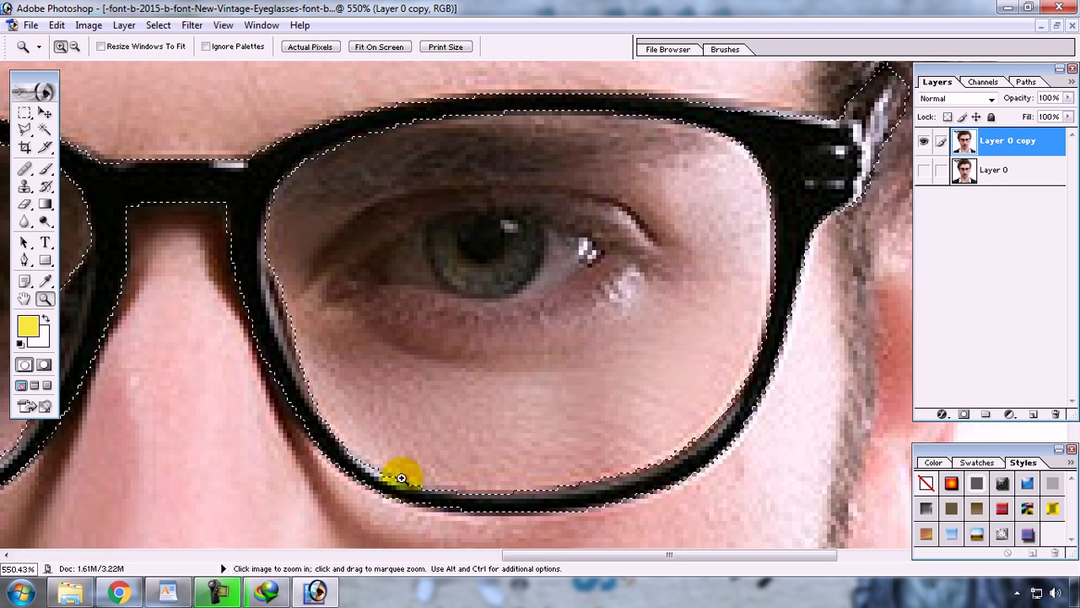
left_click(388, 48)
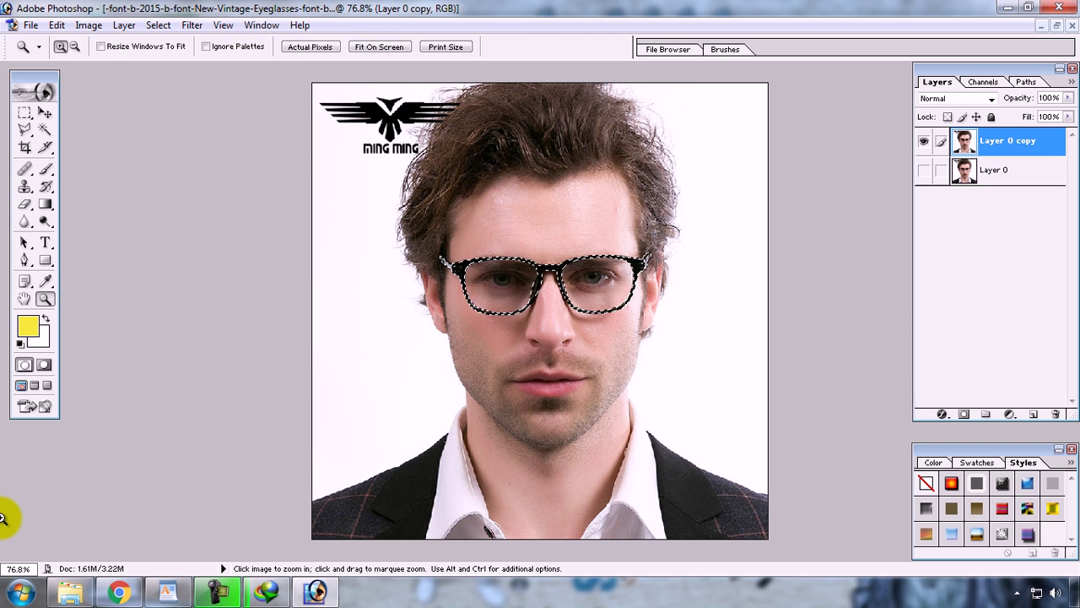
left_click(168, 591)
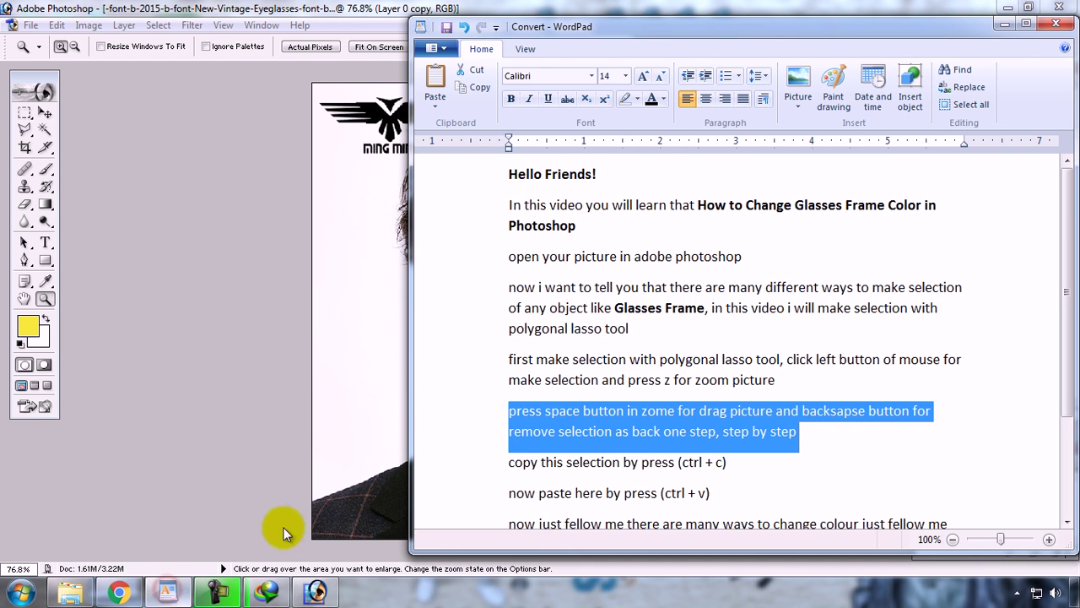
Step: Highlight the copy-selection and 'now paste here' lines in the WordPad notes
left_click(475, 464)
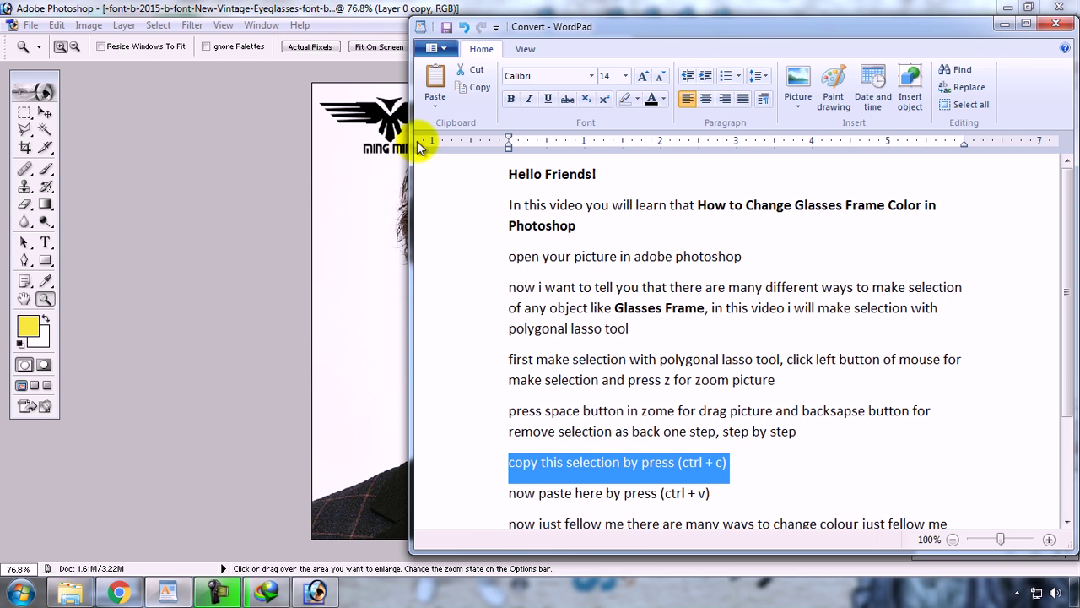
left_click(375, 8)
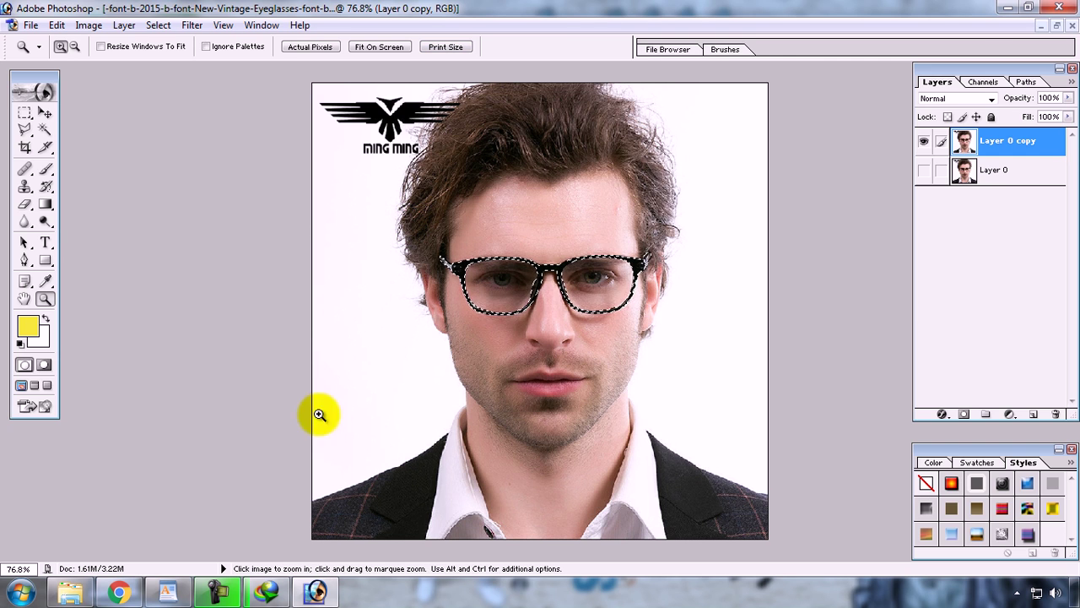
left_click(168, 591)
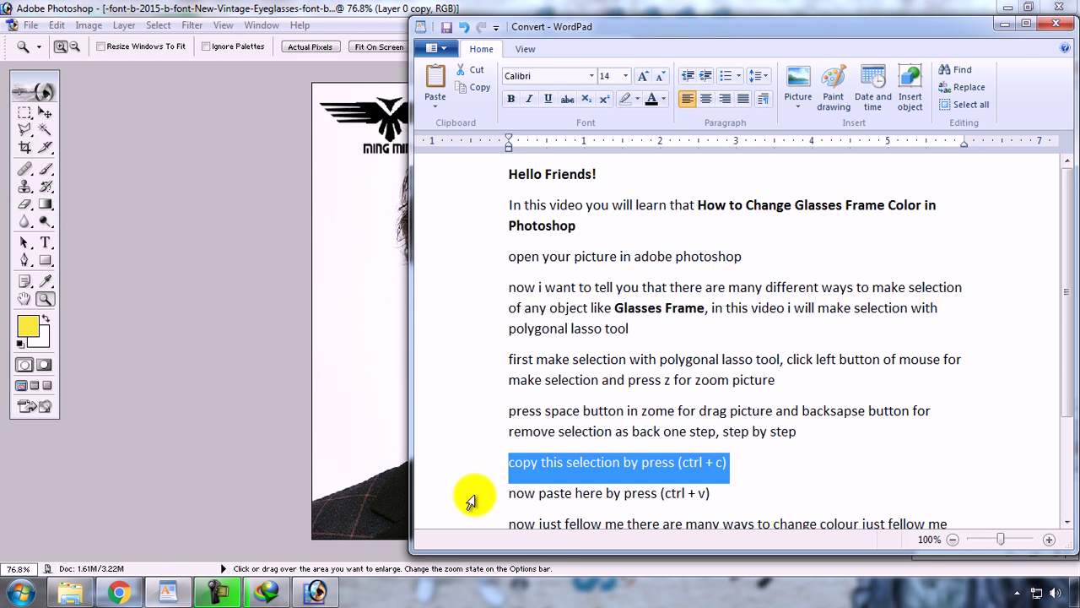
left_click(467, 502)
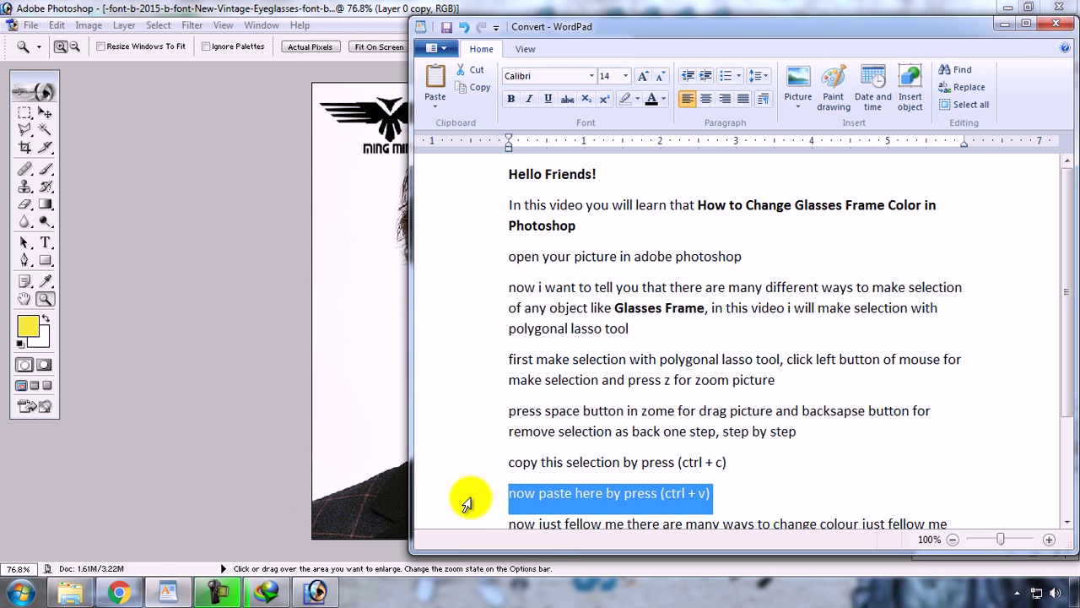
Step: Paste the glasses frame as Layer 1, hiding Layer 0 copy briefly to check it, then show the notes
left_click(356, 180)
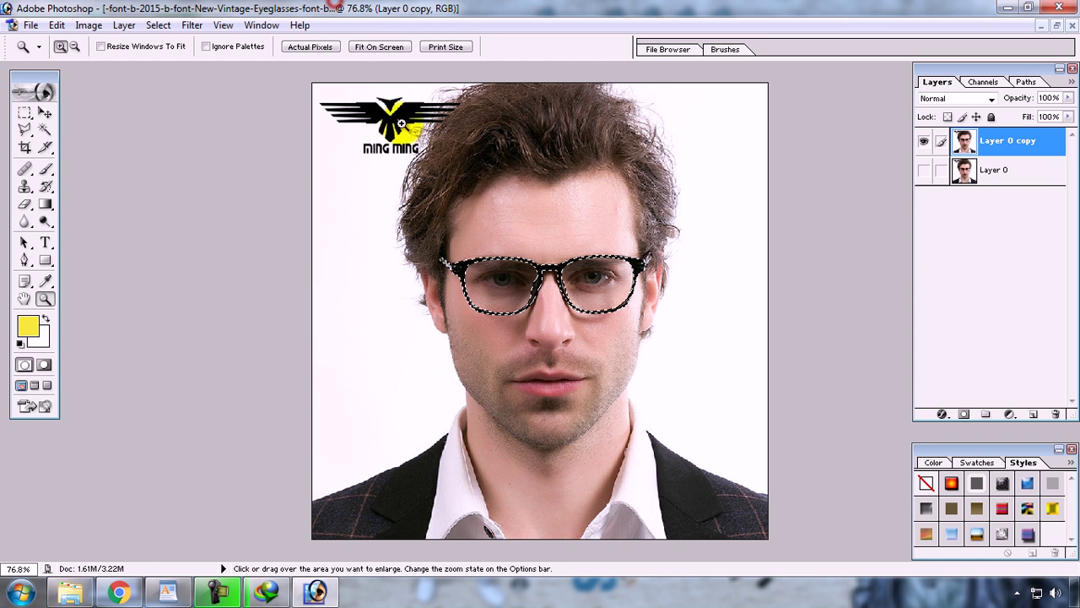
key("ctrl+v")
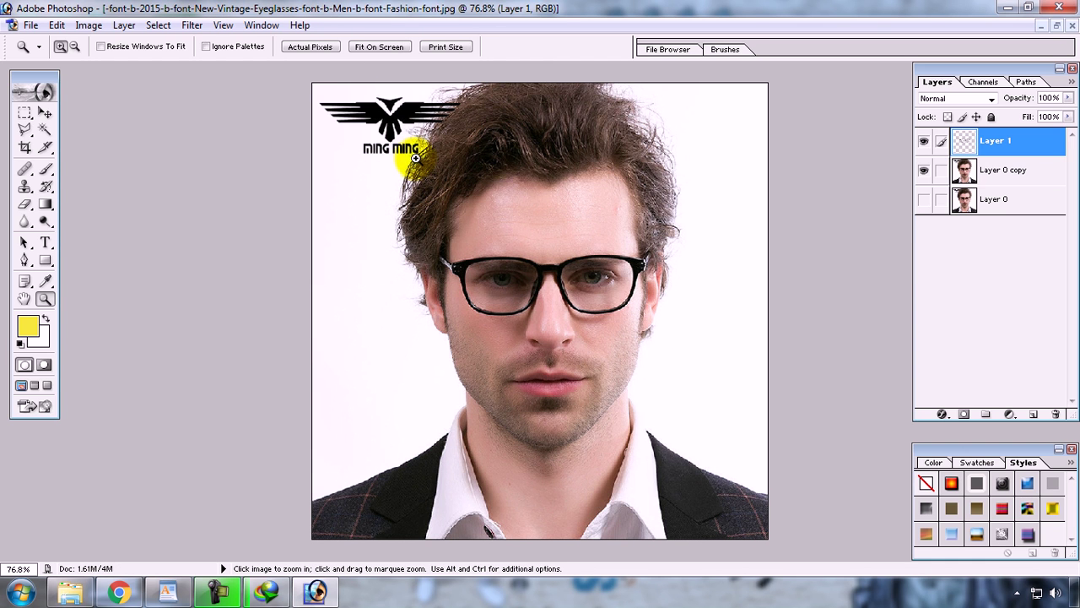
left_click(927, 171)
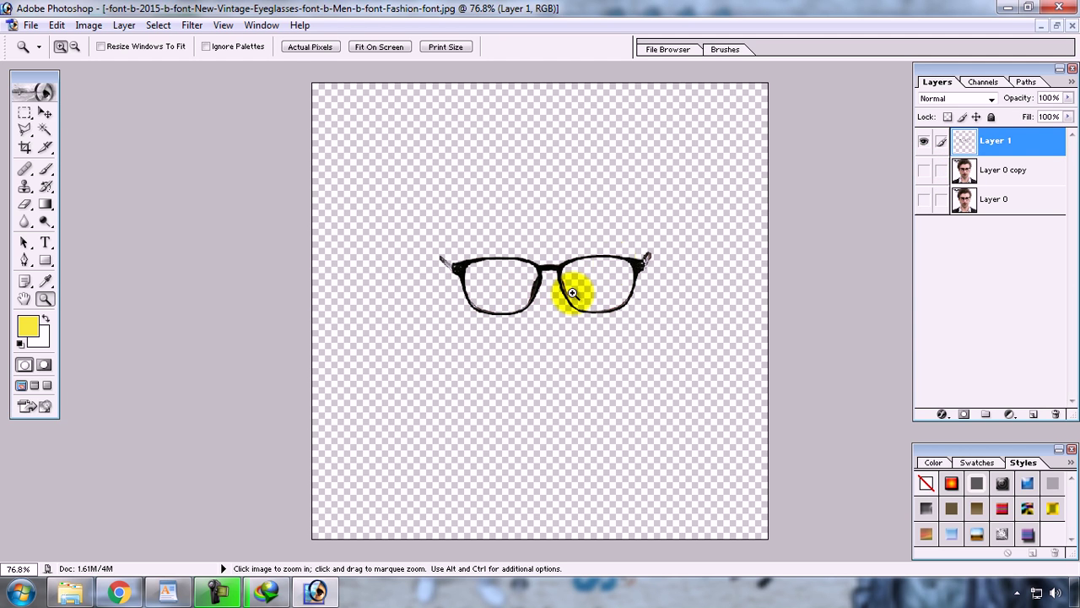
left_click(924, 171)
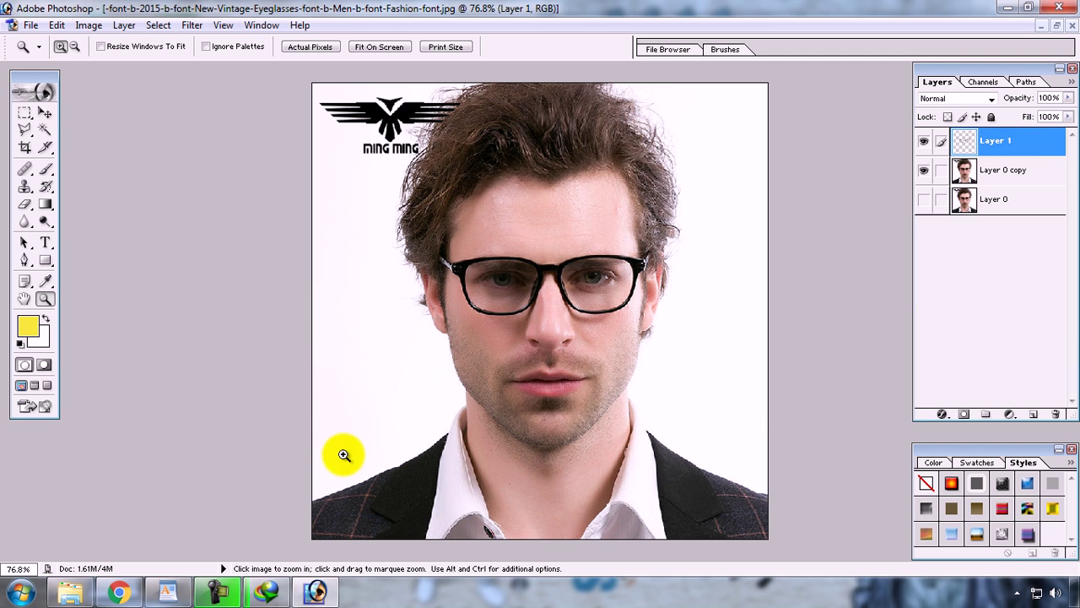
left_click(168, 591)
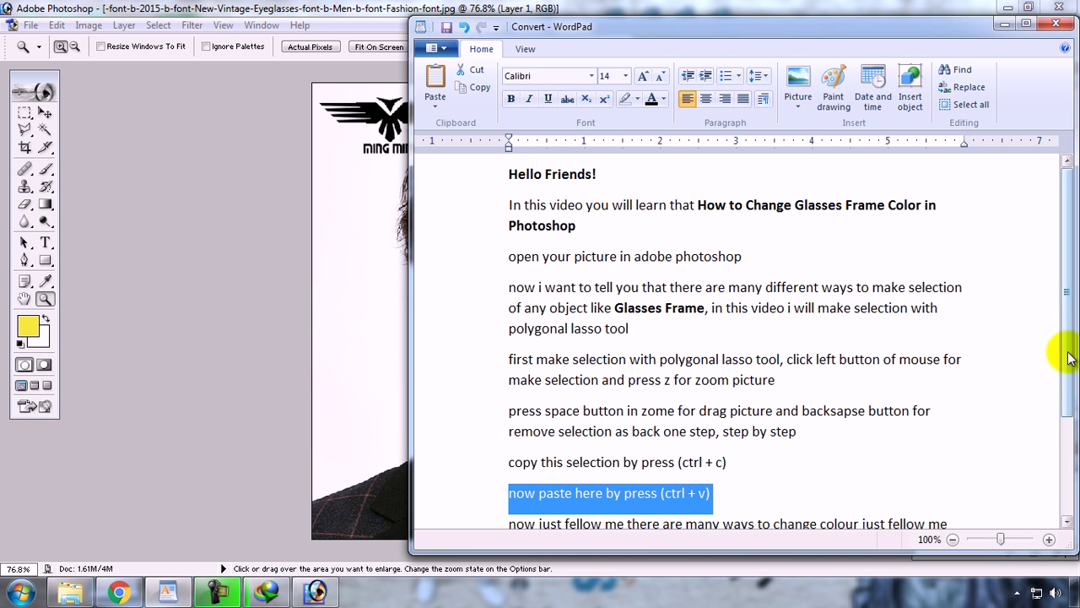
Step: Scroll the notes, highlight the 'now just fellow me' line, and return to Photoshop
left_click_drag(1067, 357, 1061, 481)
left_click(457, 386)
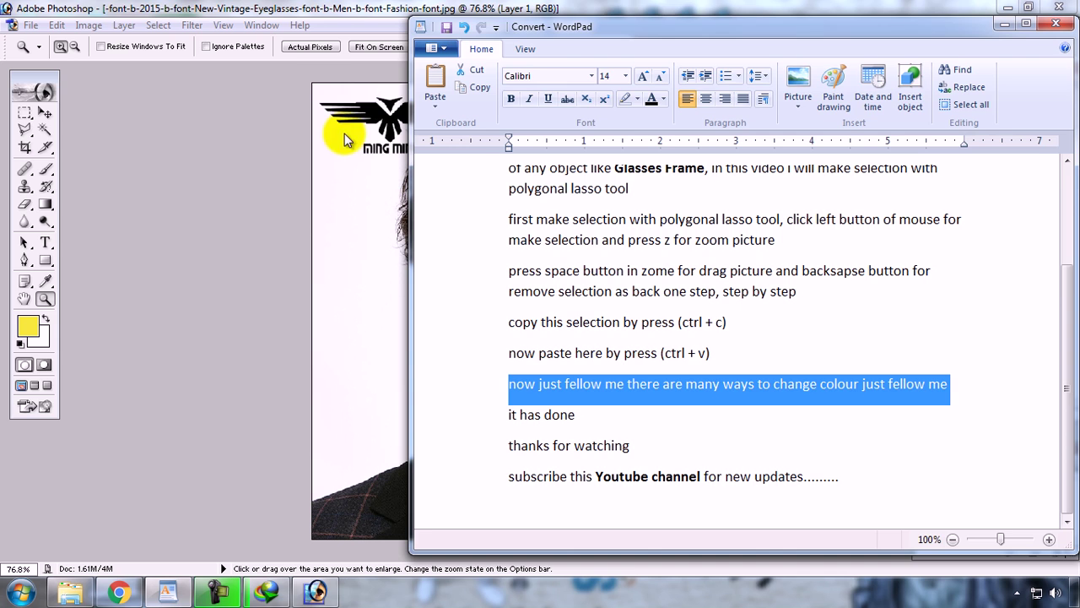
left_click(329, 10)
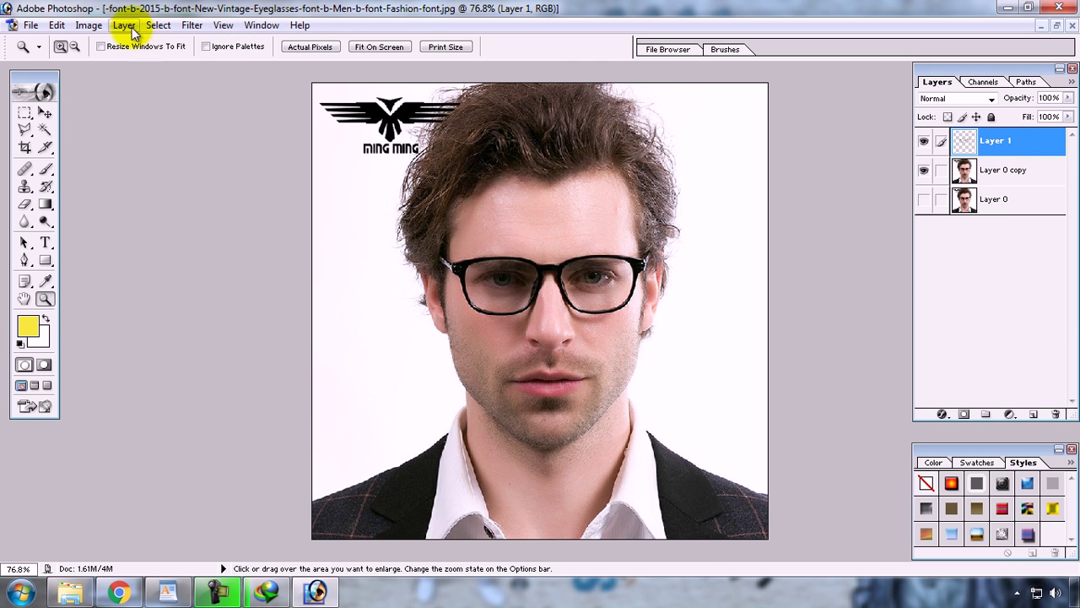
left_click(89, 26)
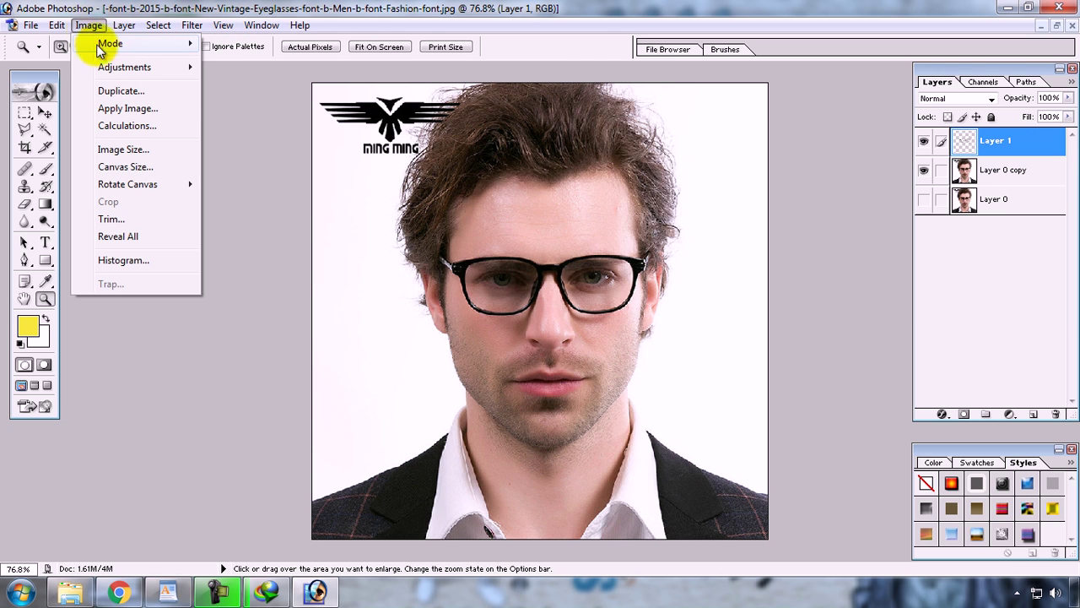
mouse_move(124, 66)
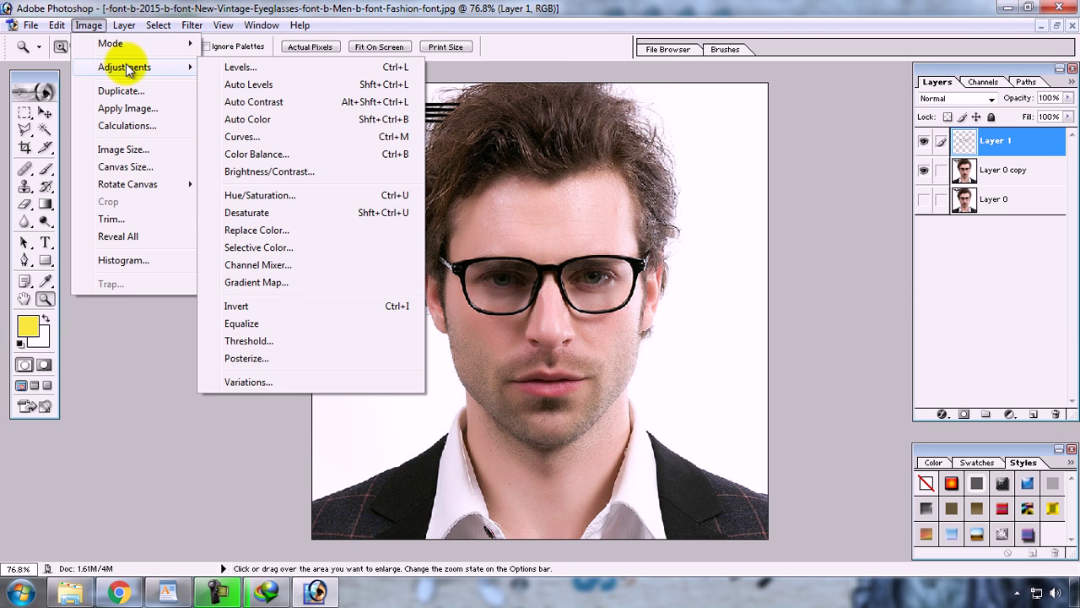
left_click(295, 201)
left_click_drag(268, 96, 250, 88)
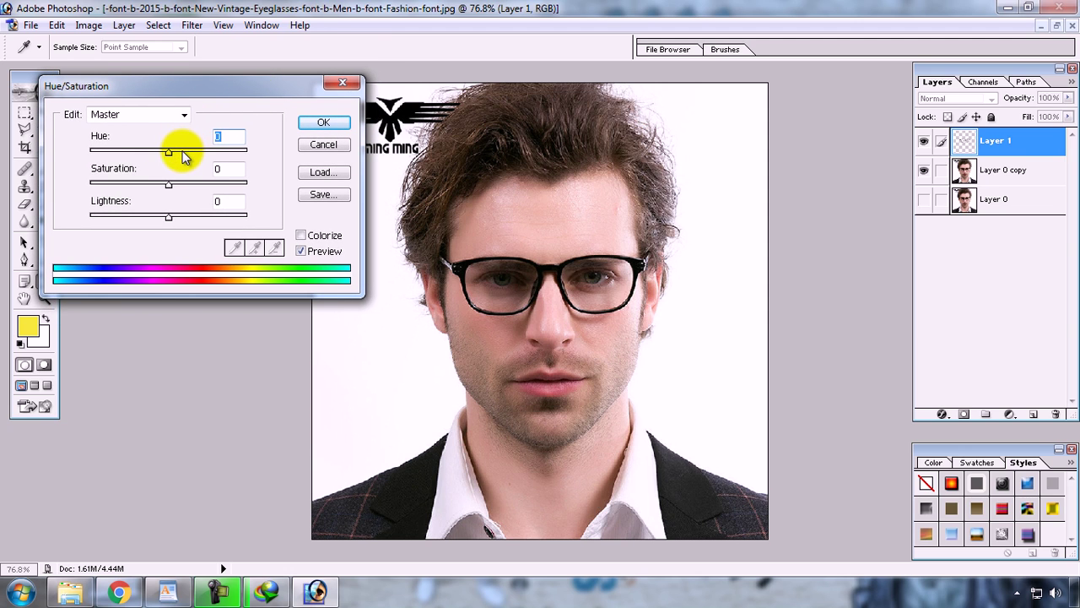
mouse_move(170, 152)
left_mouse_down()
mouse_move(227, 155)
mouse_move(122, 153)
left_mouse_up()
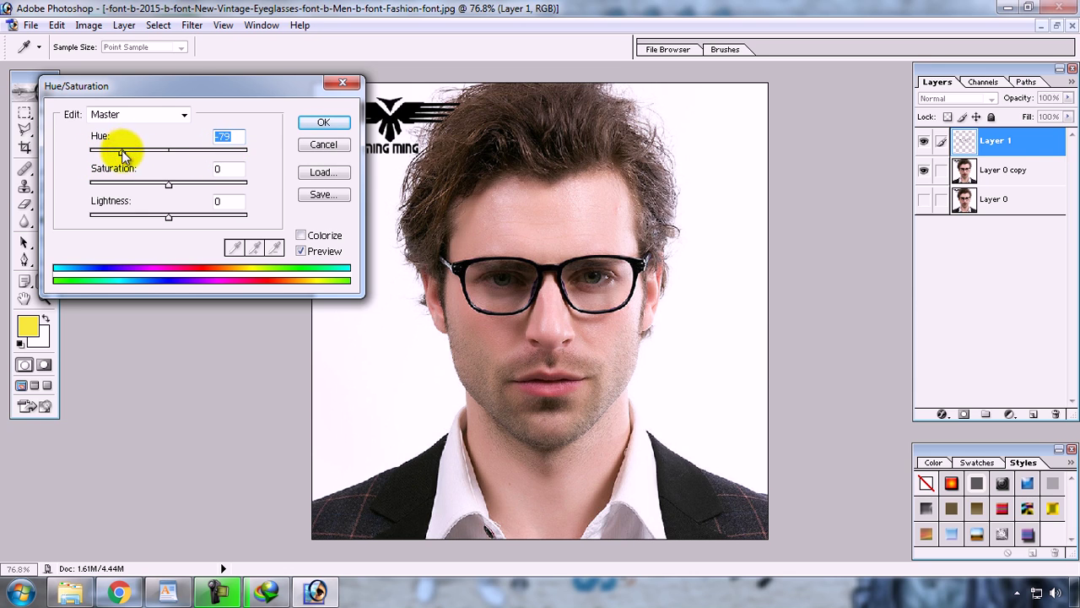
left_click(321, 144)
key("z")
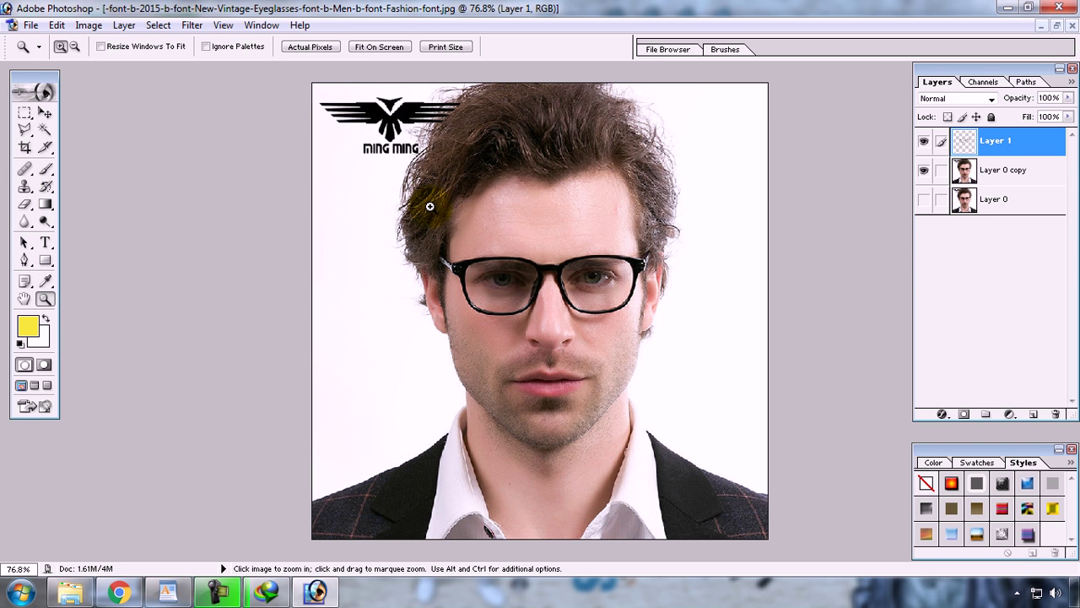
Step: Zoom in on the eyes and glasses and bring up Hue/Saturation for the frame layer
left_click_drag(430, 207, 667, 334)
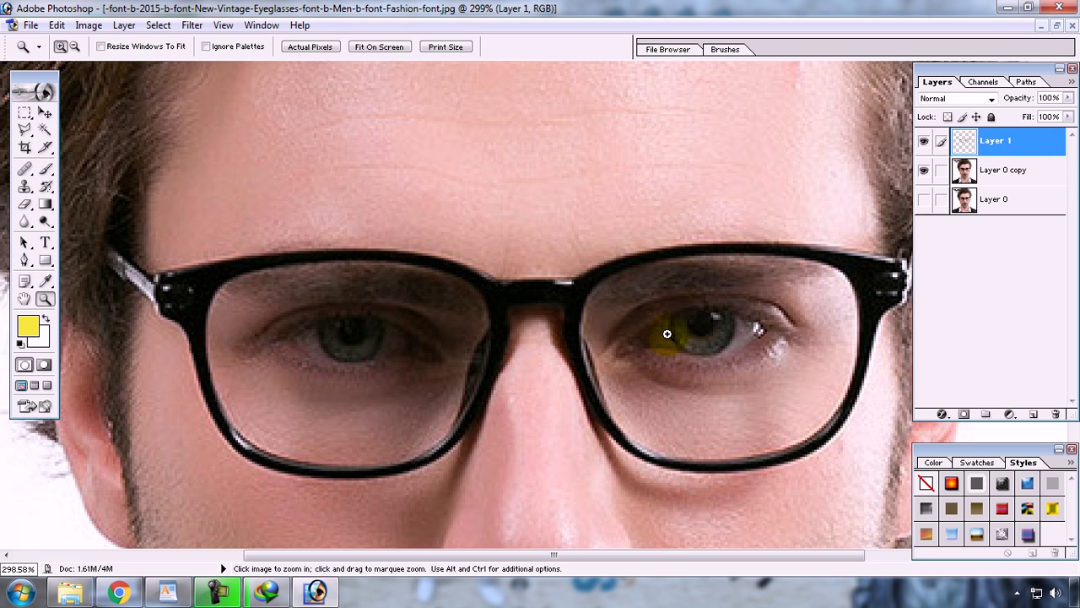
left_click(89, 24)
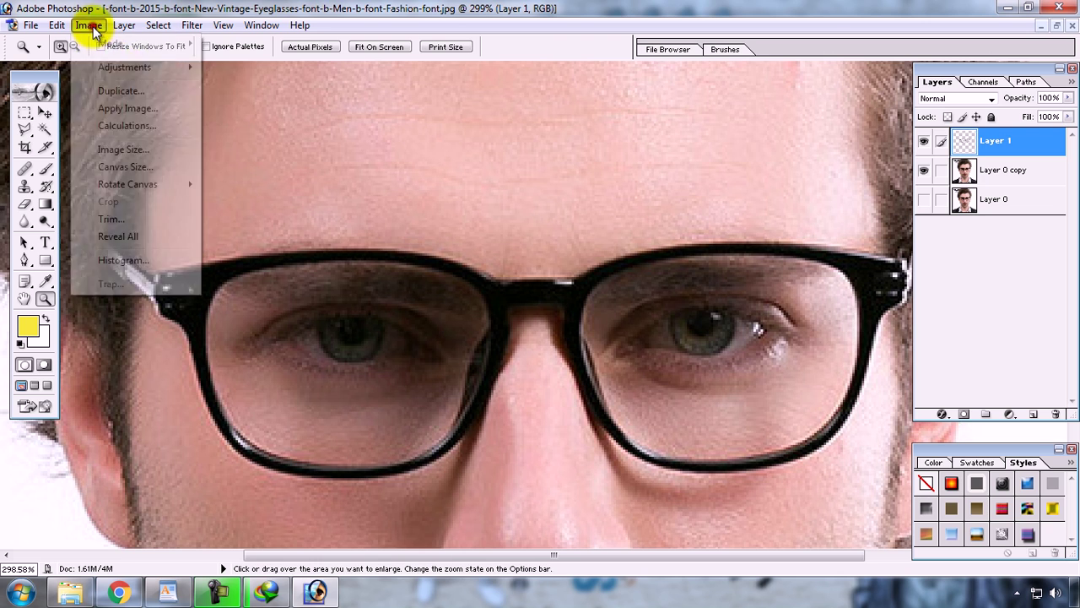
mouse_move(125, 67)
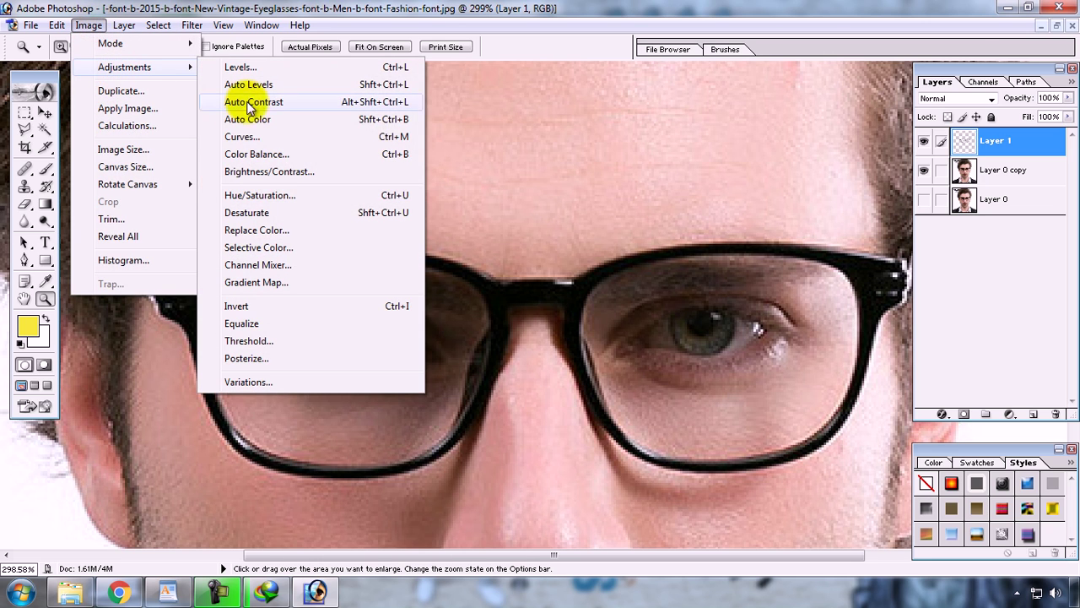
left_click(273, 194)
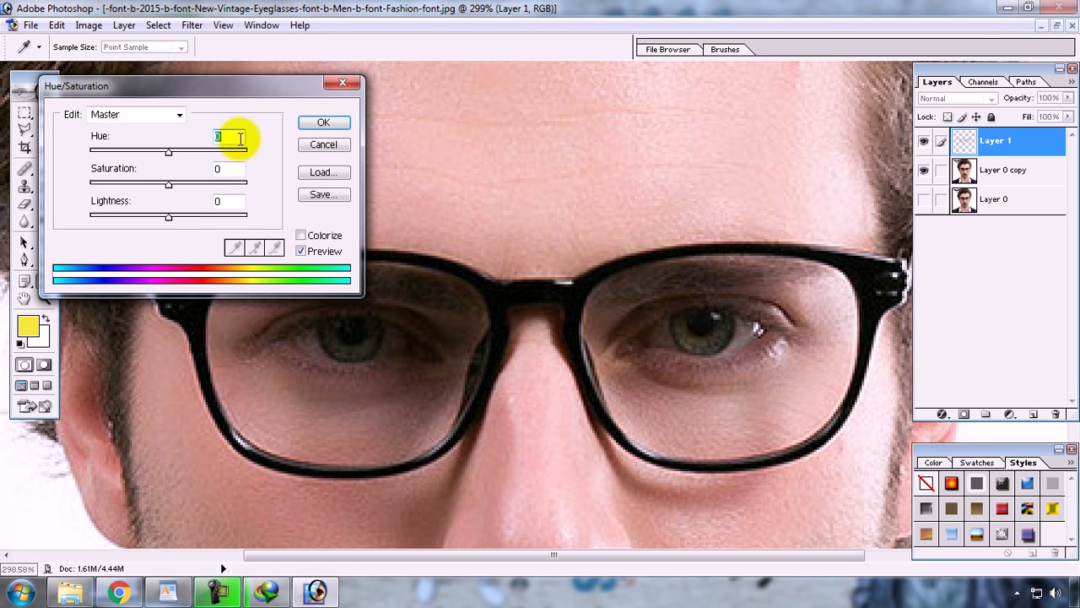
left_click_drag(235, 97, 233, 39)
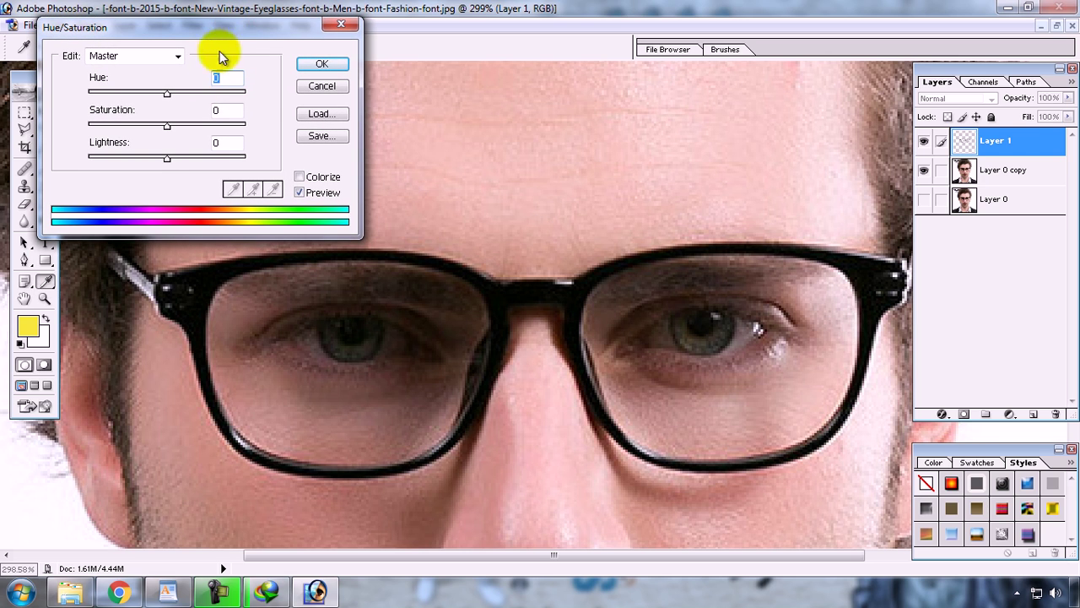
Step: Trial hue (up to +114) and lightness changes on the frame, then cancel them
left_click_drag(168, 91, 209, 91)
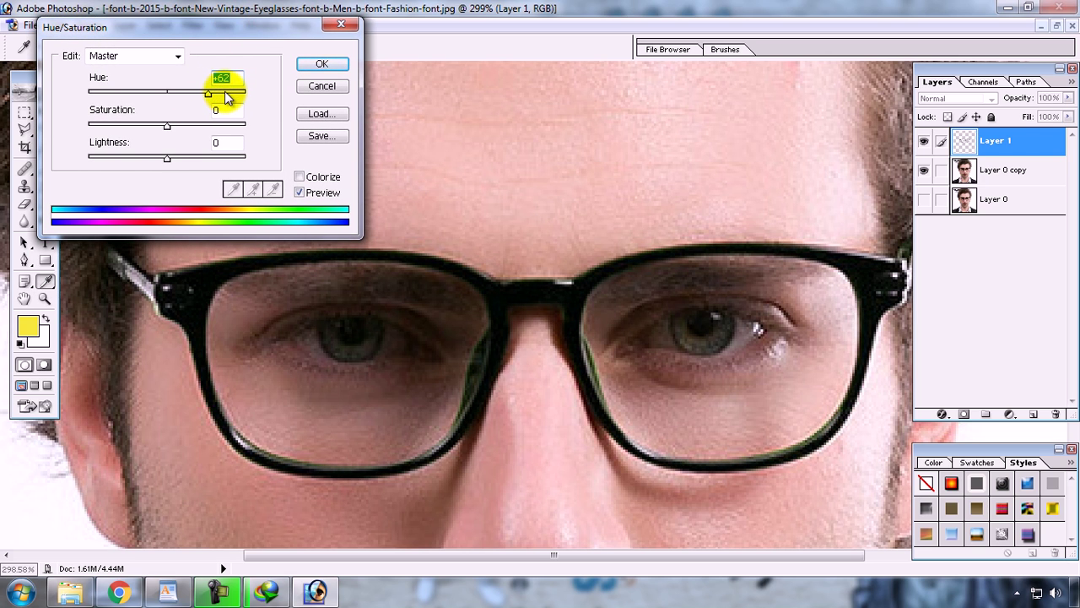
left_click(225, 92)
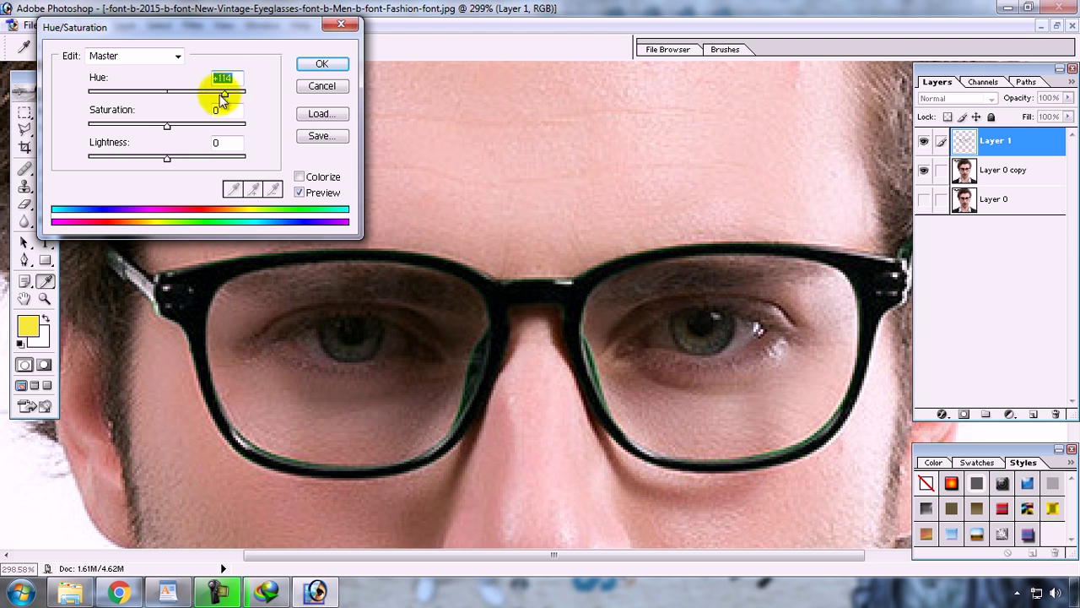
mouse_move(168, 159)
left_mouse_down()
mouse_move(218, 161)
mouse_move(171, 159)
mouse_move(174, 125)
left_mouse_up()
left_click_drag(140, 91, 91, 91)
mouse_move(160, 157)
left_mouse_down()
mouse_move(121, 163)
mouse_move(187, 160)
mouse_move(174, 160)
mouse_move(205, 120)
mouse_move(222, 127)
mouse_move(109, 126)
mouse_move(167, 125)
mouse_move(154, 92)
mouse_move(121, 90)
left_mouse_up()
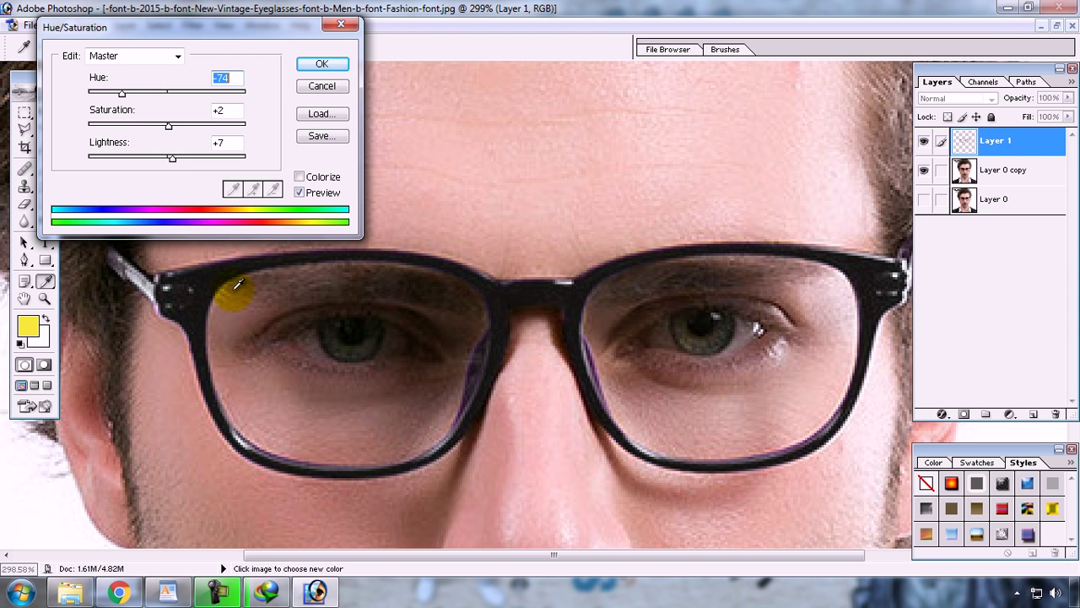
left_click(321, 86)
key("z")
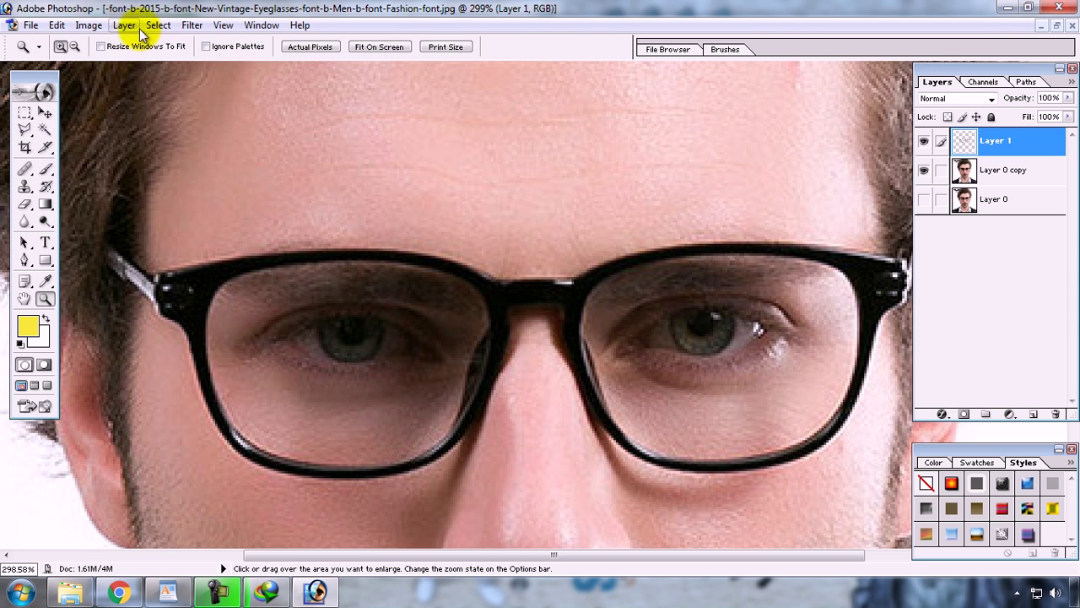
left_click(89, 25)
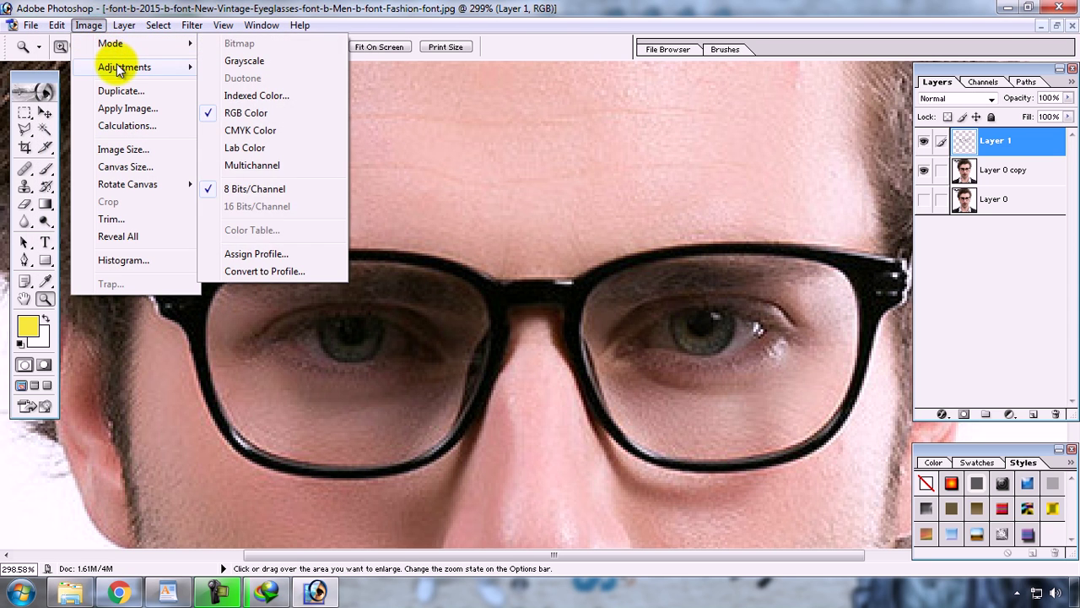
mouse_move(124, 67)
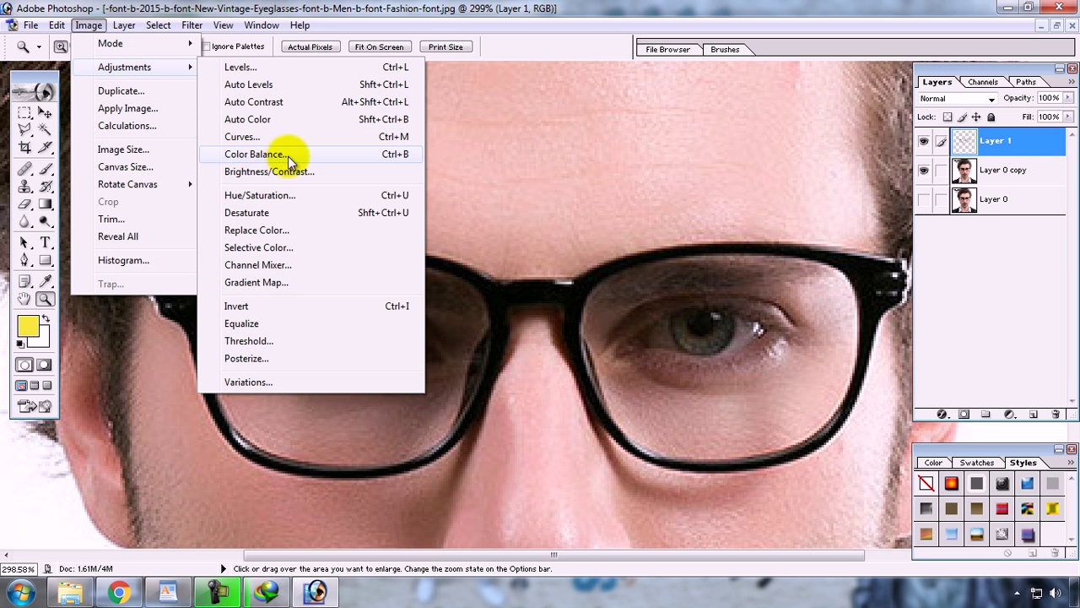
left_click(301, 155)
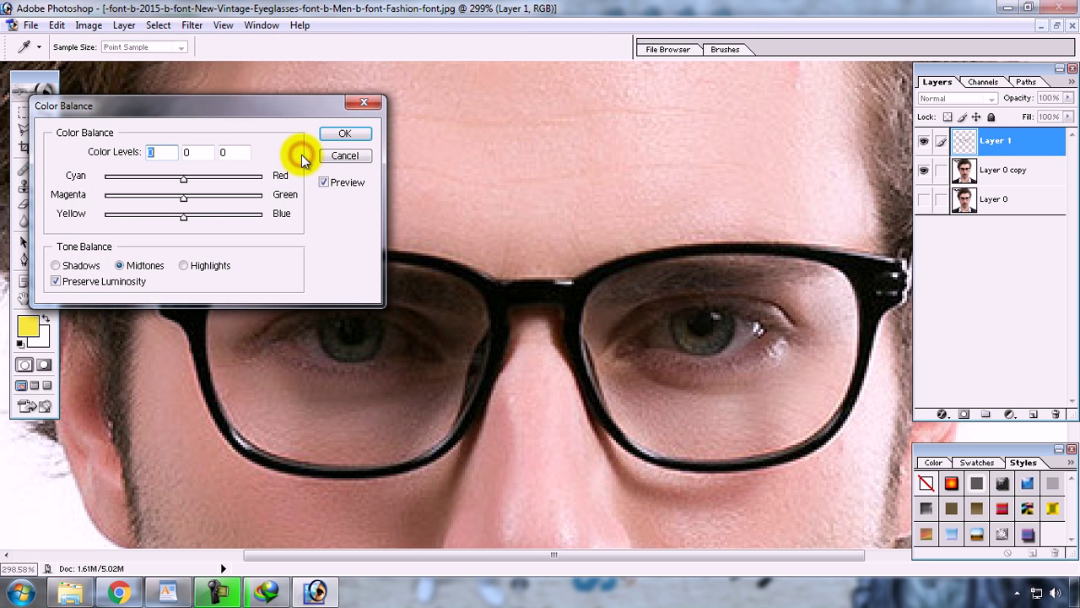
left_click_drag(240, 110, 245, 26)
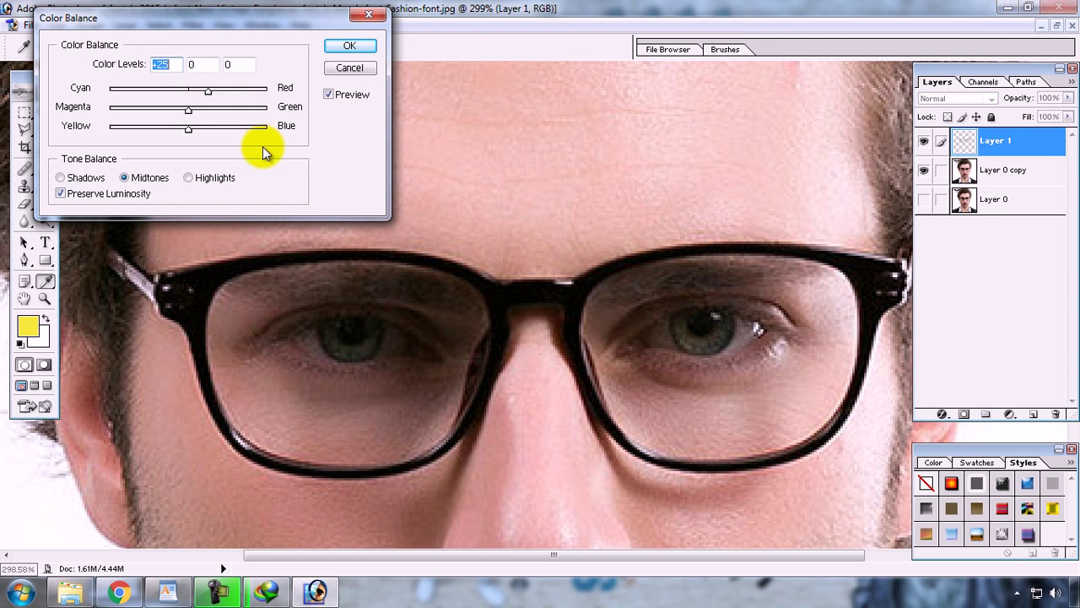
left_click_drag(229, 87, 235, 95)
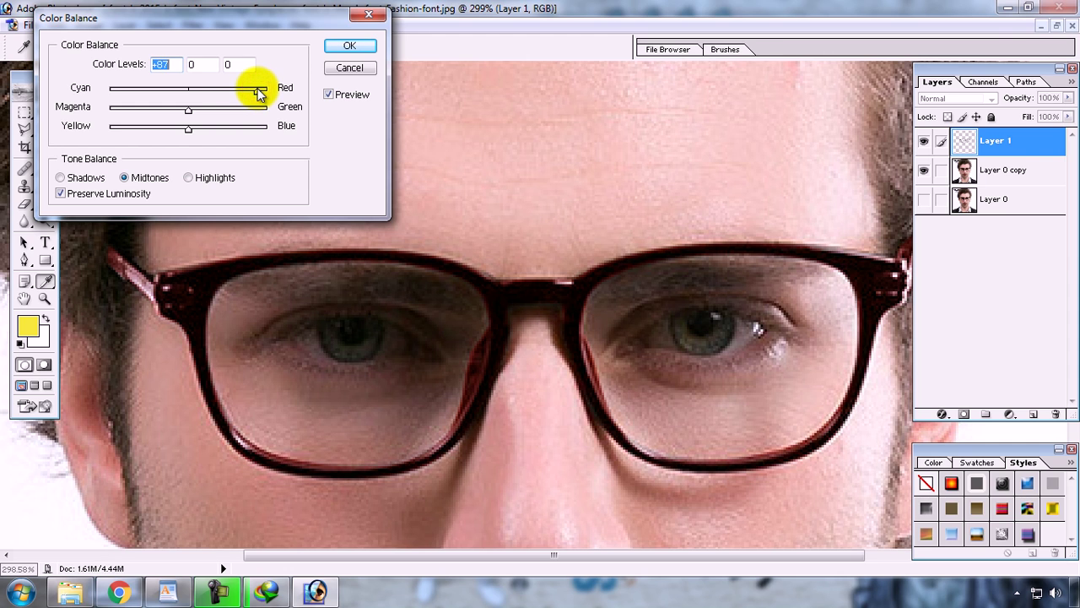
left_click_drag(165, 91, 143, 90)
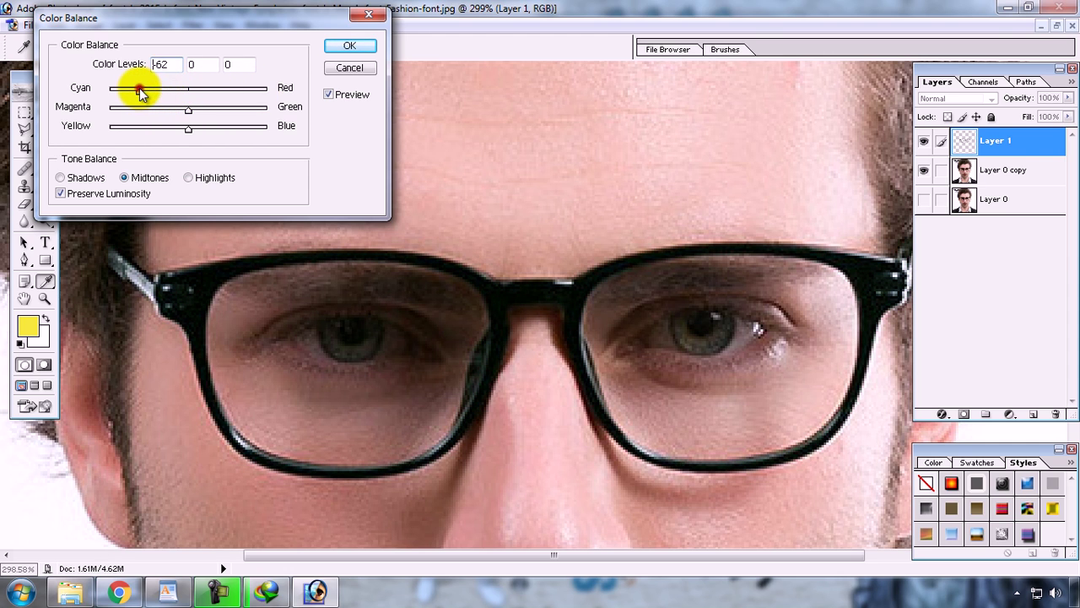
left_click(145, 108)
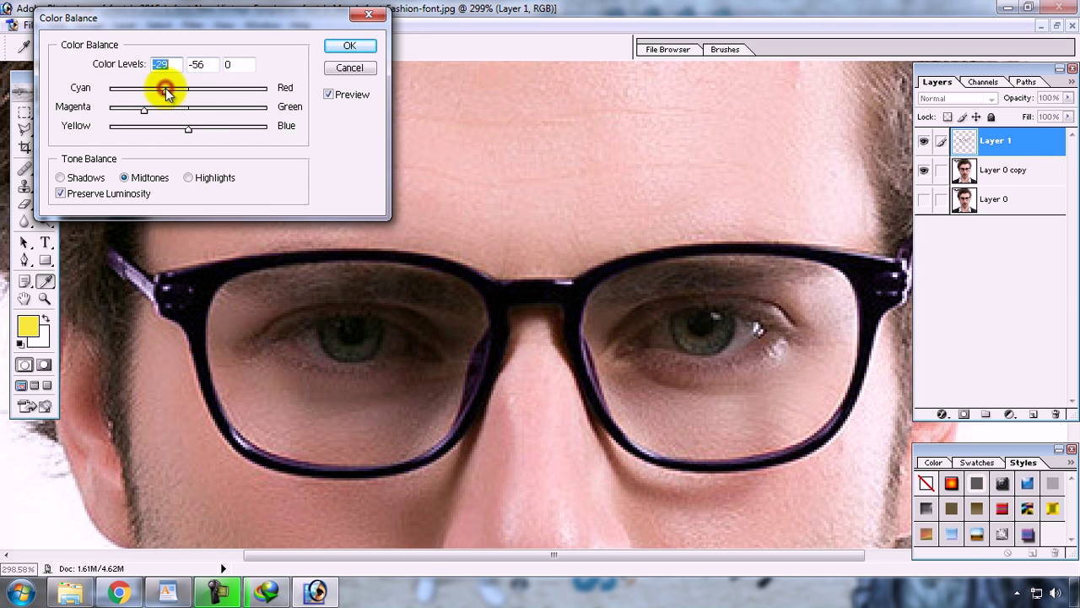
left_click(208, 110)
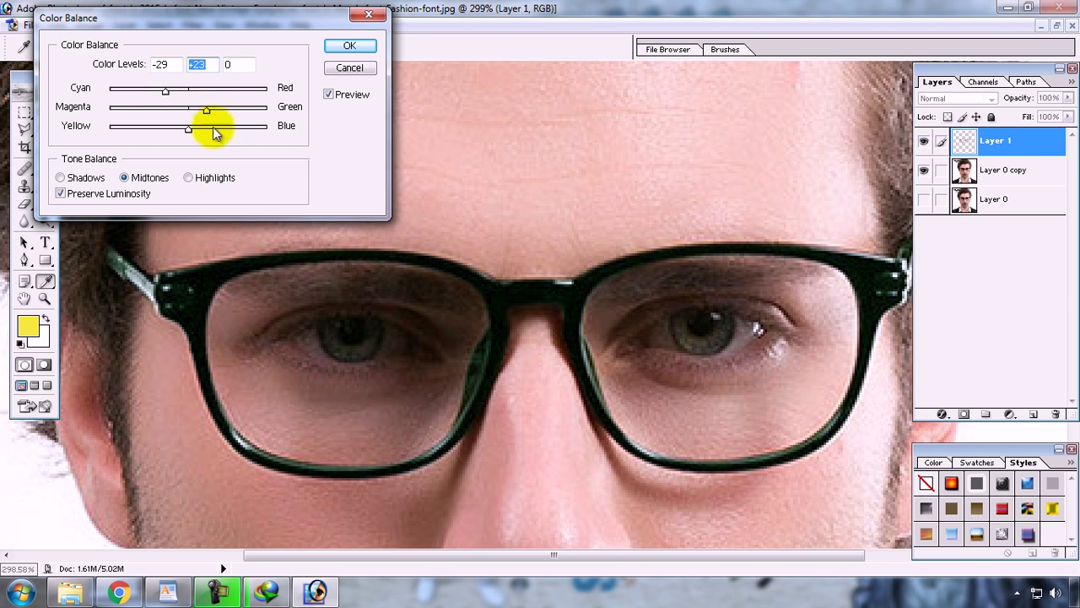
left_click(162, 126)
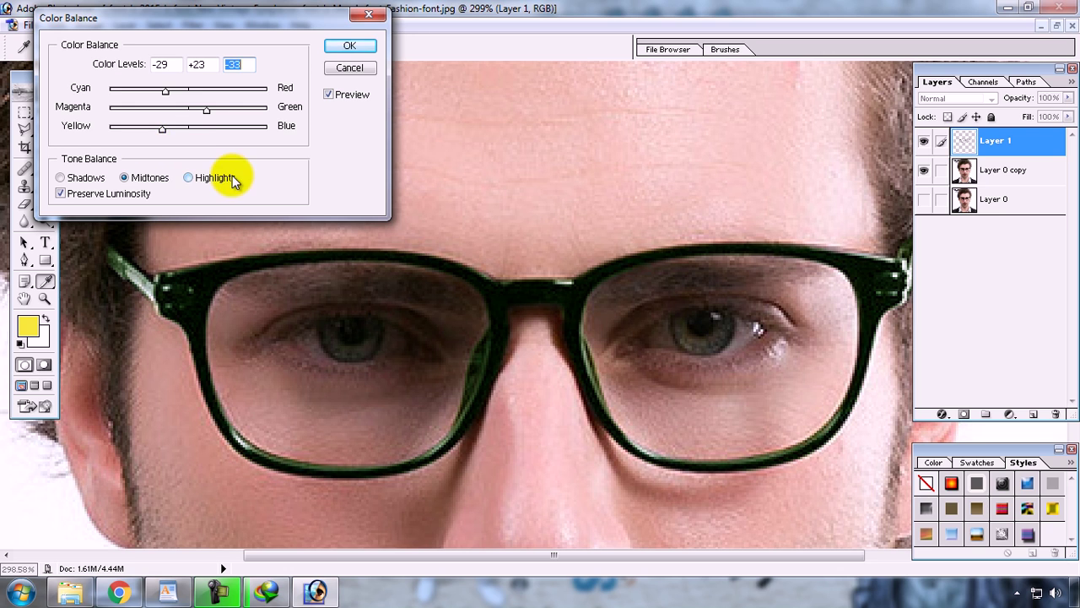
left_click(481, 297)
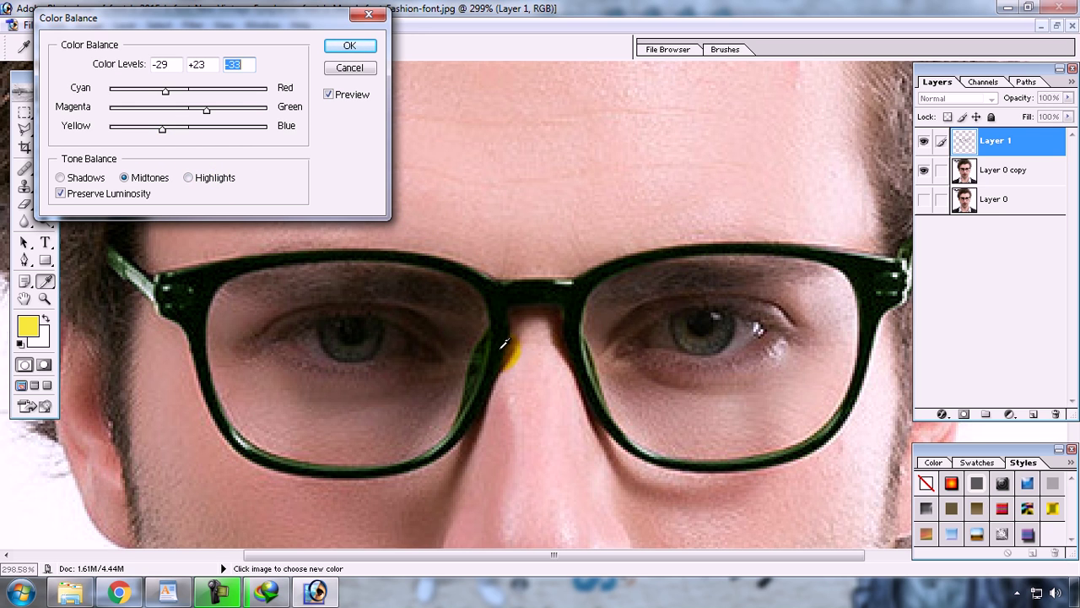
left_click(349, 45)
key("z")
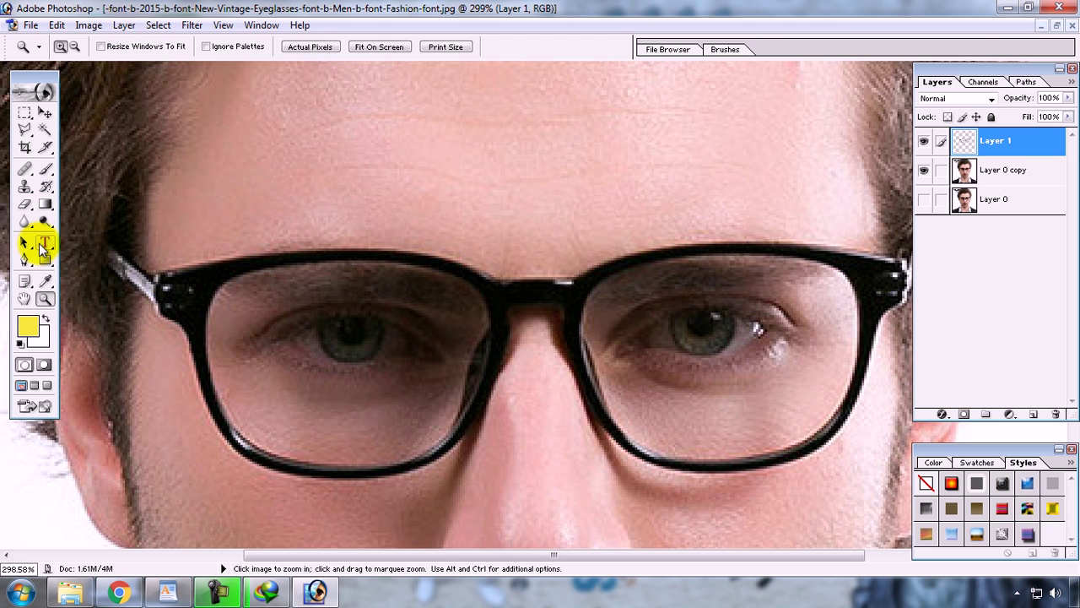
Step: Fill the glasses frame with bright yellow on Layer 1 and lower its opacity to 15%
left_click(30, 327)
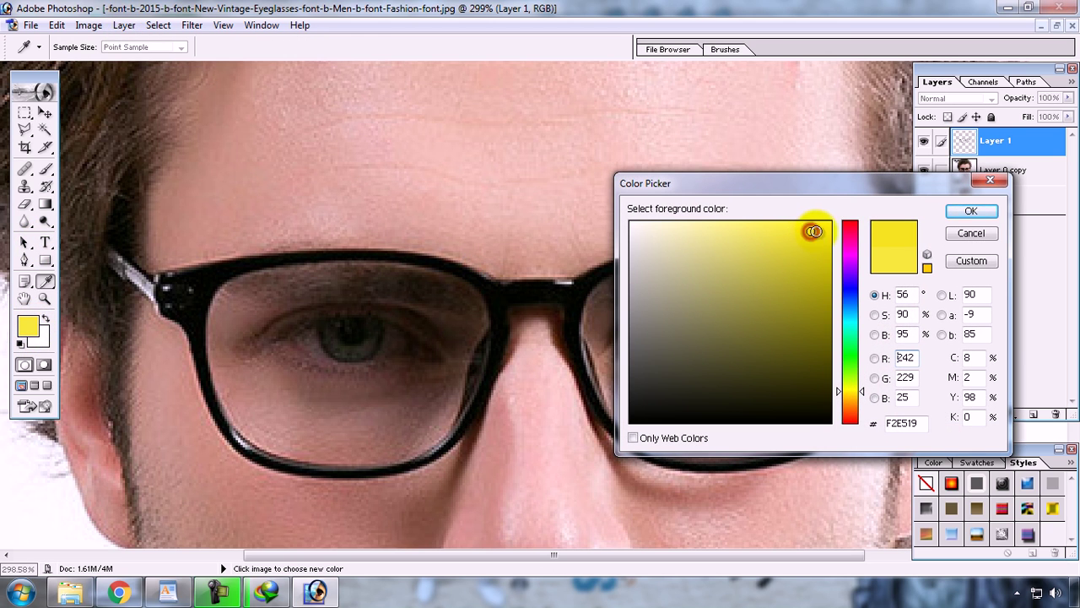
left_click(796, 232)
left_click(970, 211)
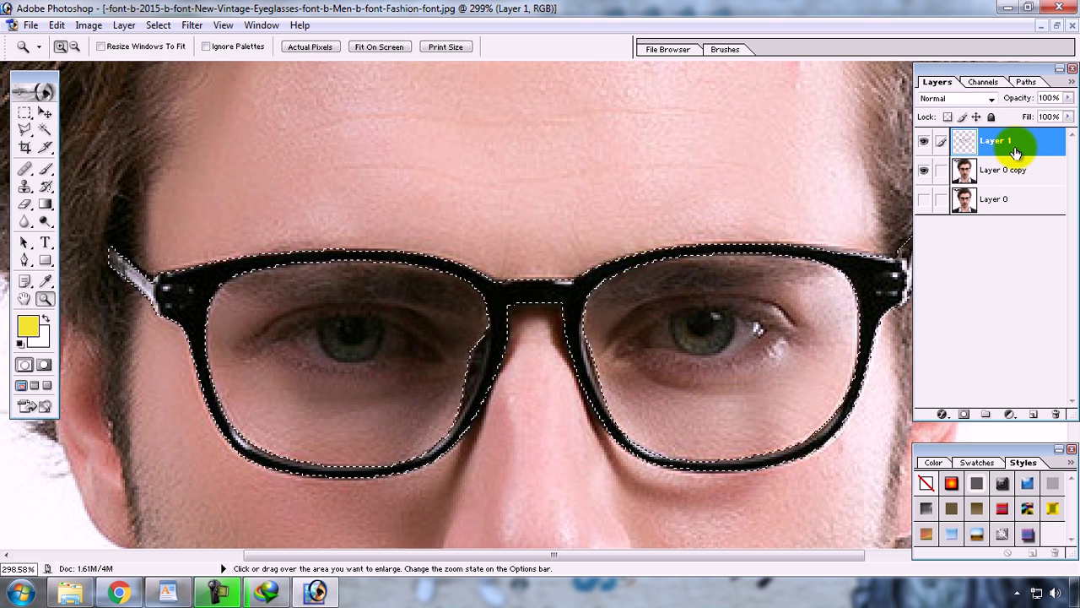
key("alt+BackSpace")
key("ctrl+d")
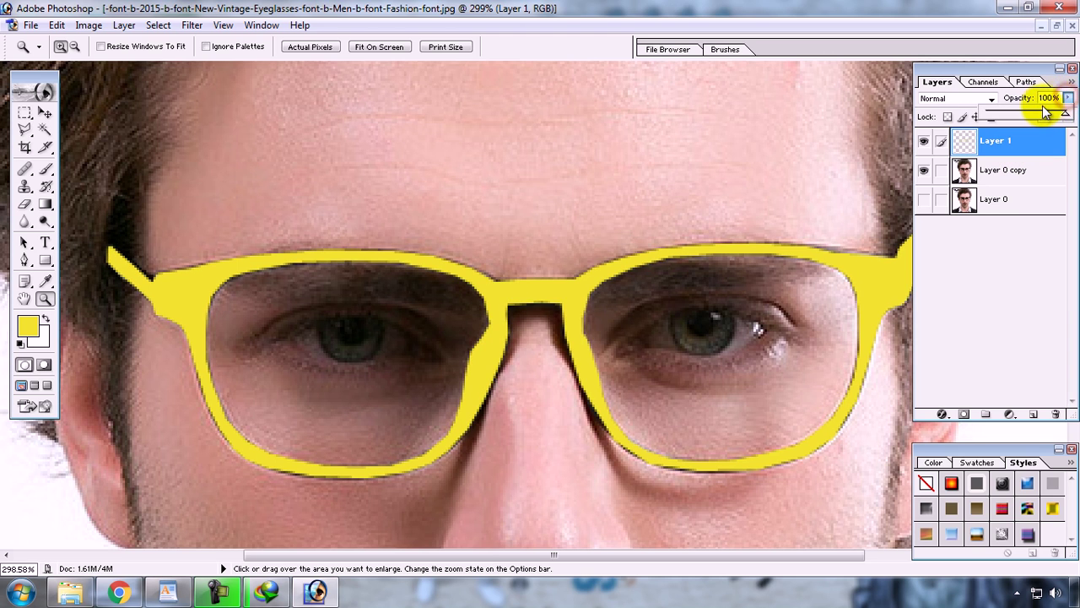
left_click_drag(1068, 98, 1016, 116)
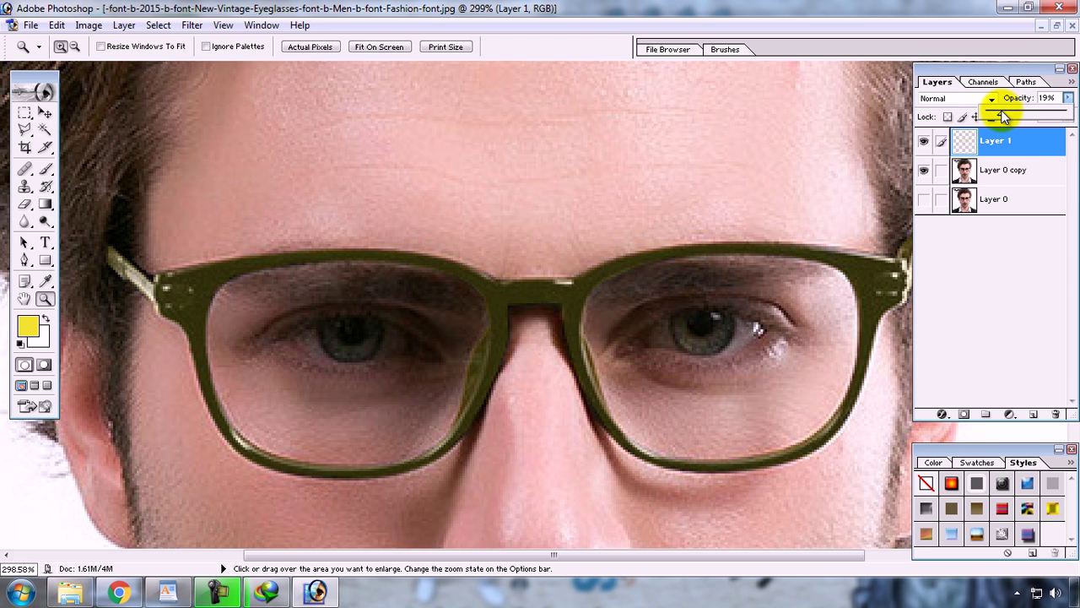
mouse_move(999, 116)
left_mouse_down()
mouse_move(1024, 114)
mouse_move(1001, 121)
left_mouse_up()
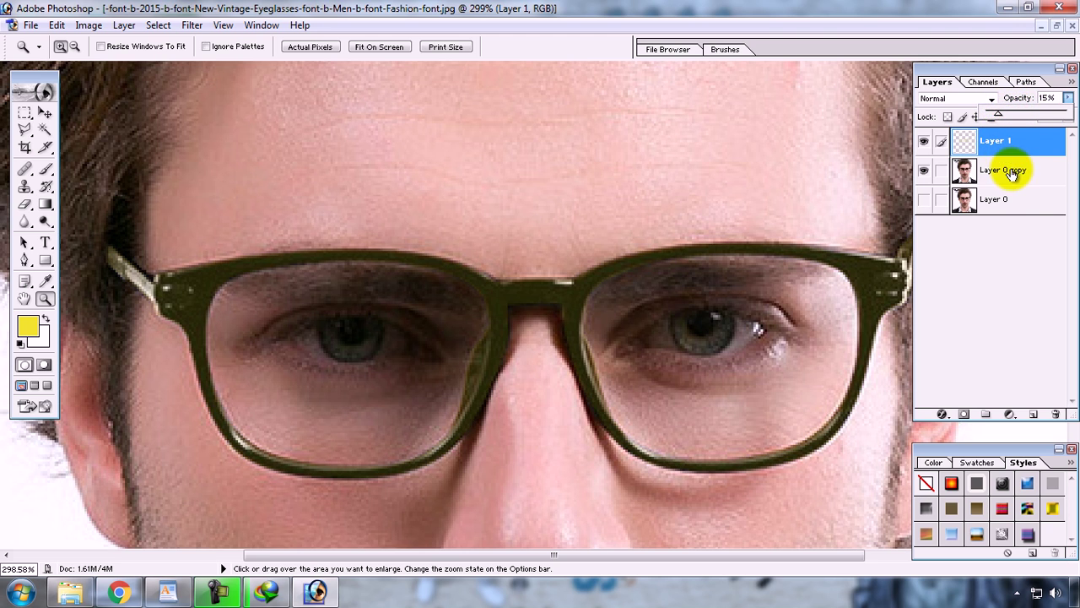
left_click(1037, 245)
Step: Preview Layer 1 blending modes on the frame, including Lighten, Color Dodge and Overlay
left_click(992, 99)
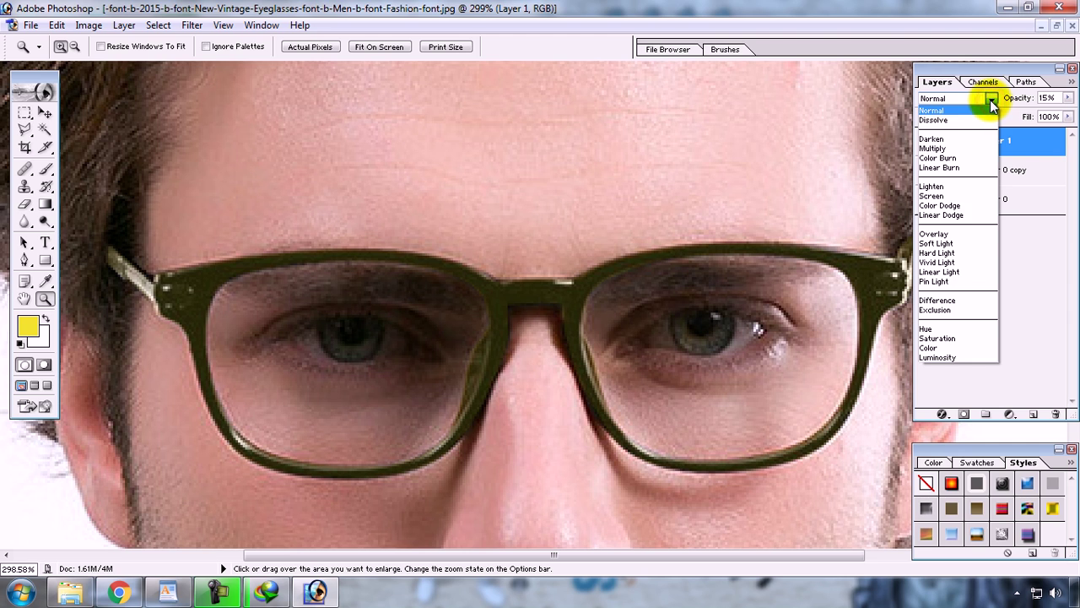
left_click(991, 98)
key("Down")
key("Down")
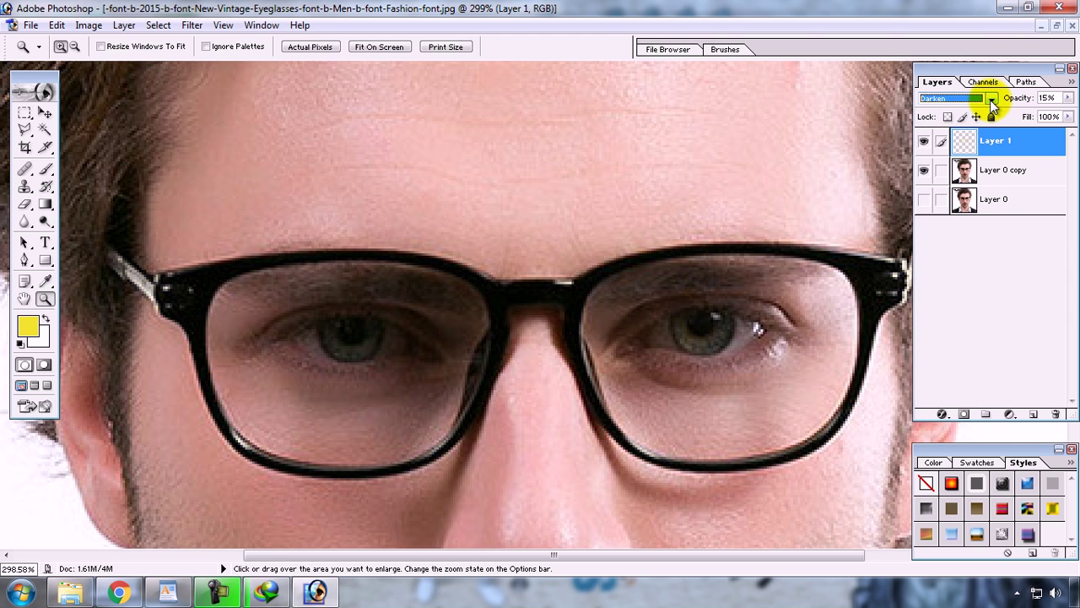
key("Down")
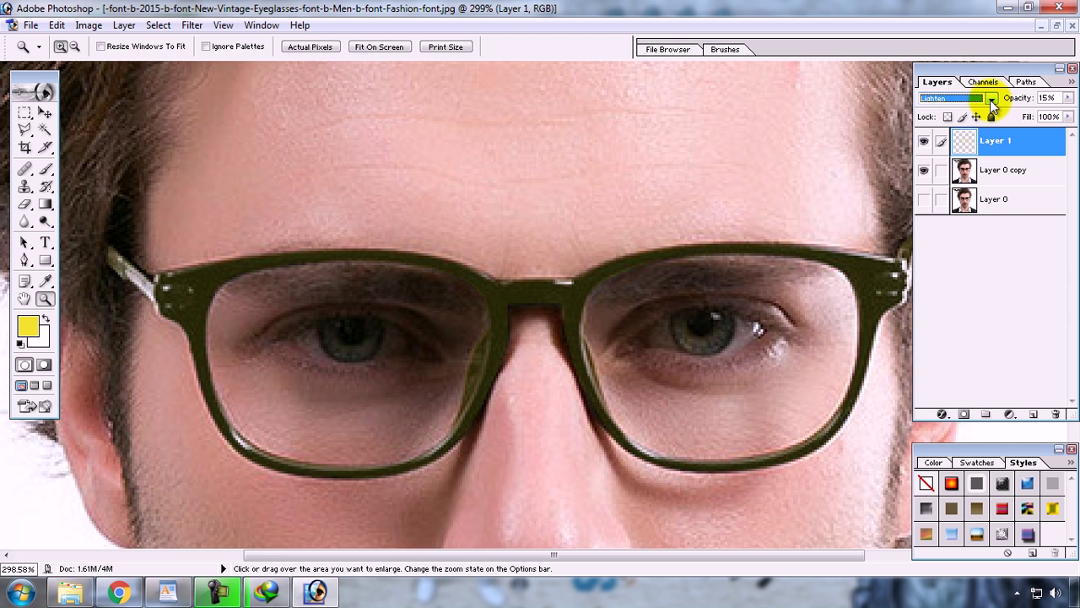
key("Down")
key("Down")
key("Up")
key("Down")
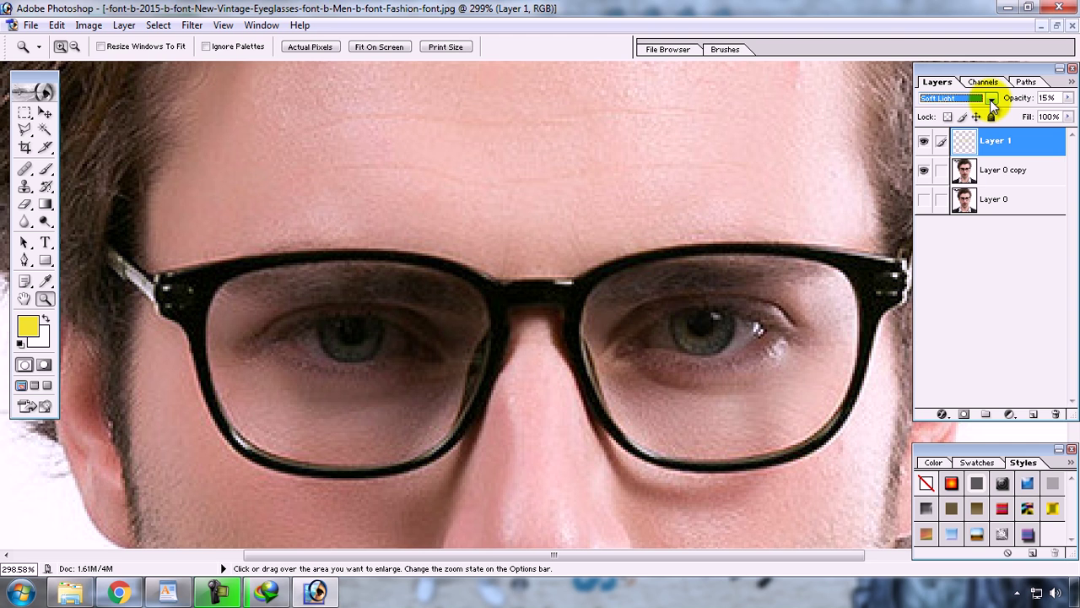
key("Down")
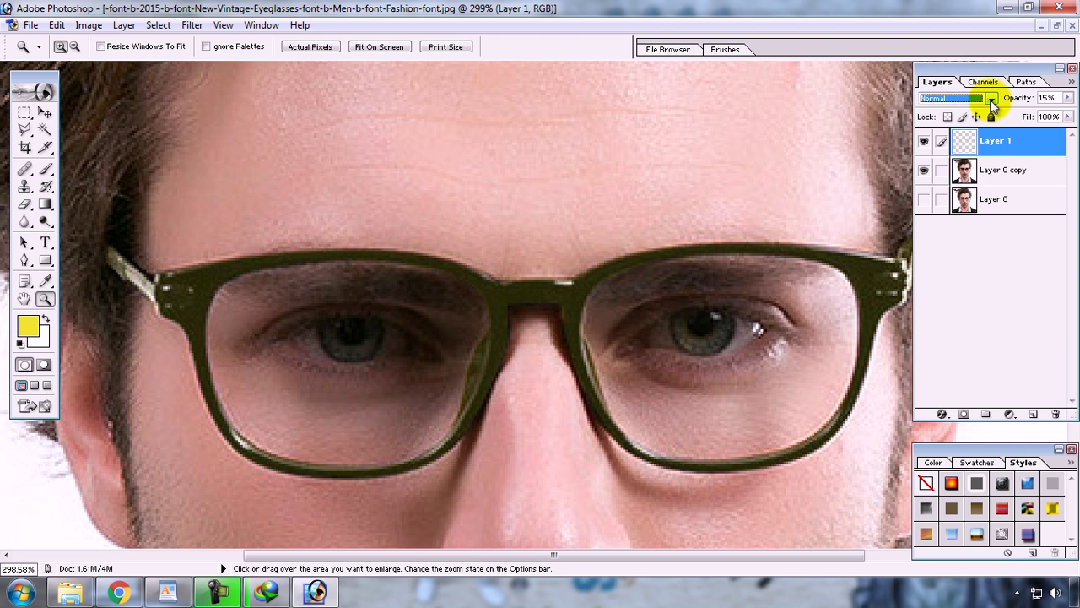
Step: Fill the glasses frame selection on Layer 1 with red ED1B43 and deselect
left_click(45, 281)
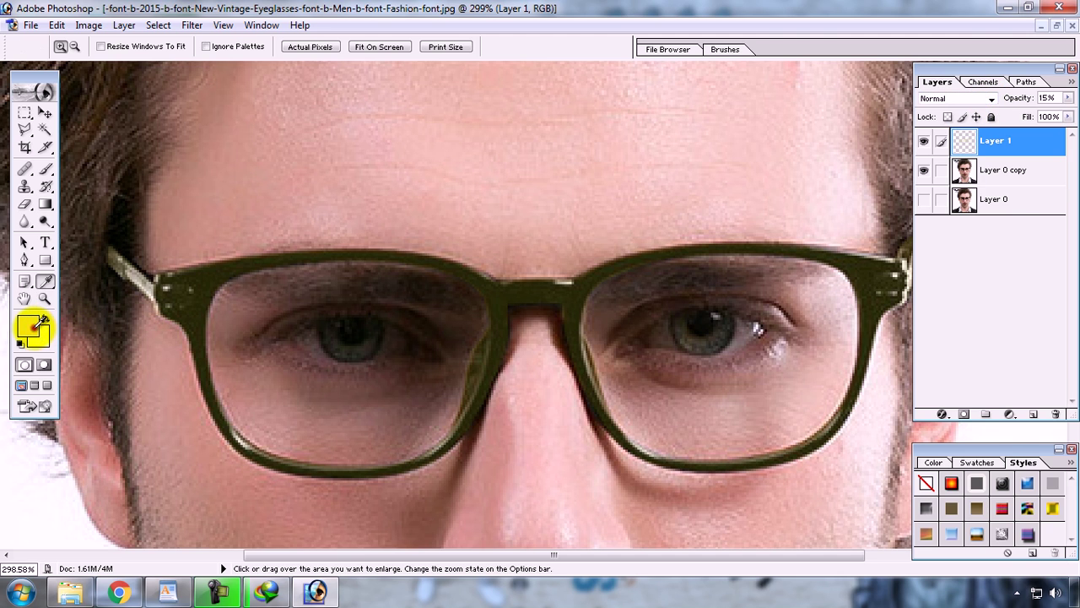
left_click(33, 325)
left_click(851, 230)
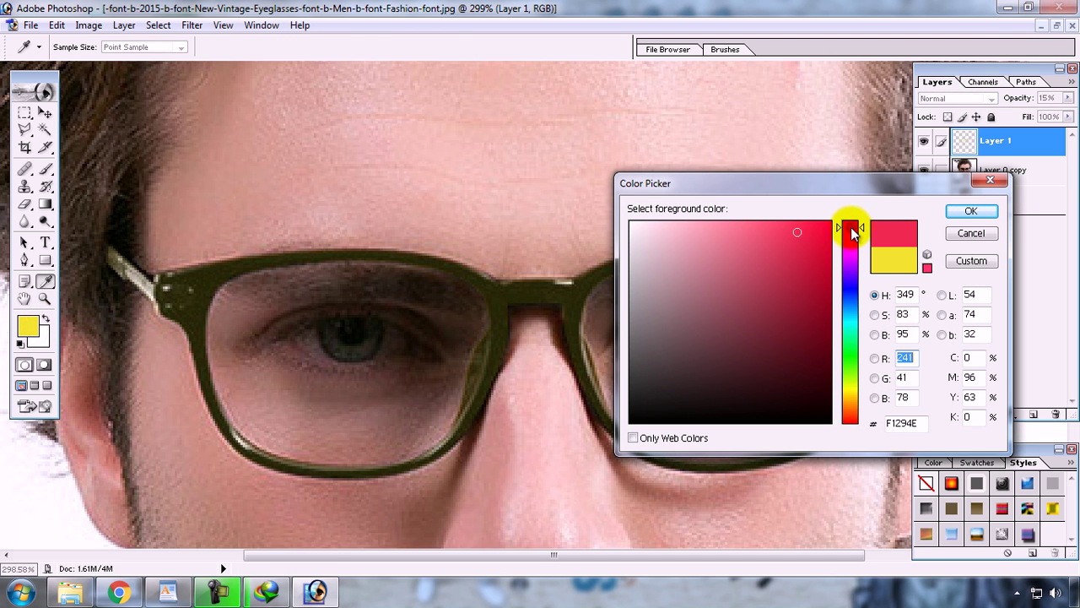
left_click(808, 235)
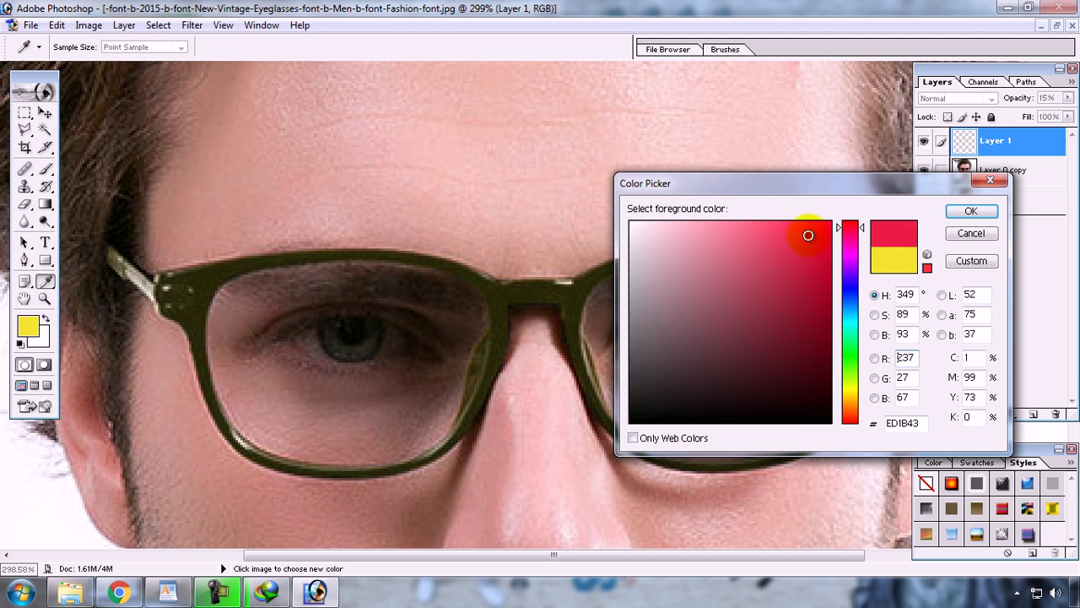
left_click(970, 211)
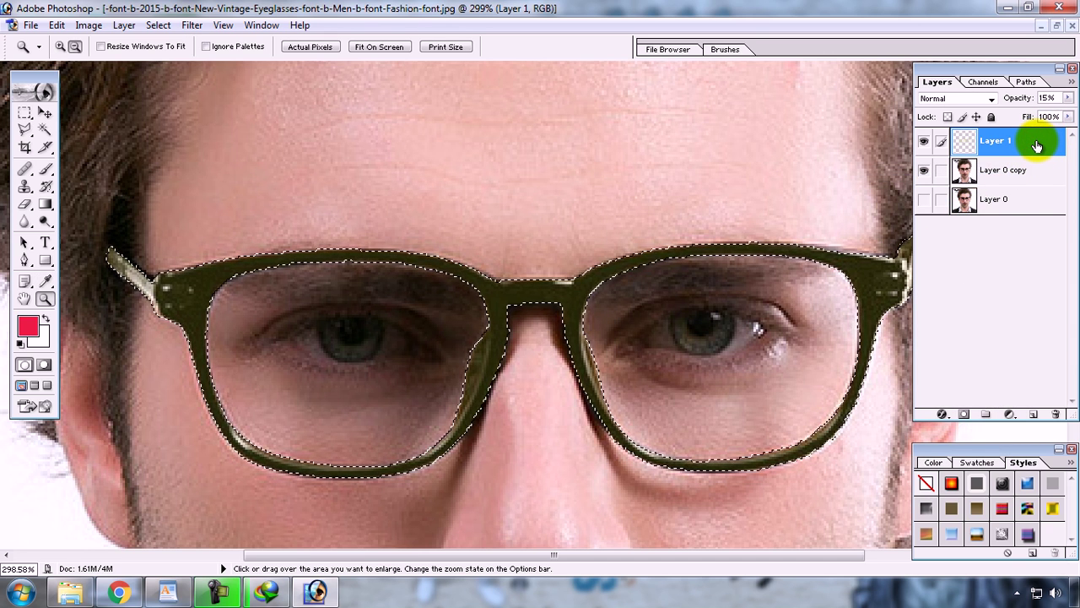
key("alt+BackSpace")
key("ctrl+d")
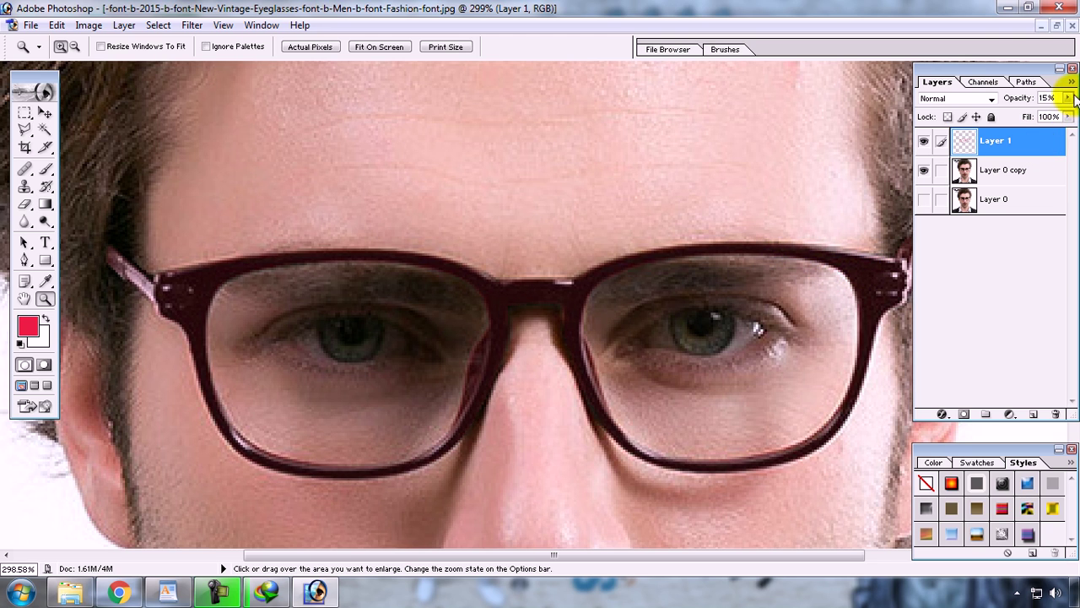
Step: Set Layer 1 opacity to 20%, fit the portrait on screen, and toggle the overlay to compare
left_click(1067, 98)
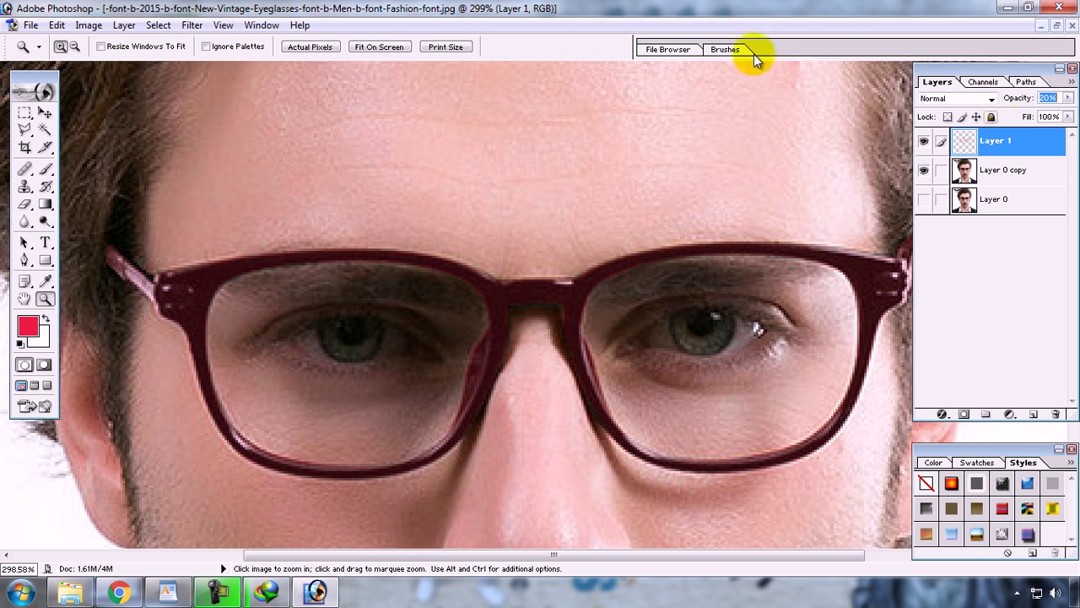
left_click(390, 46)
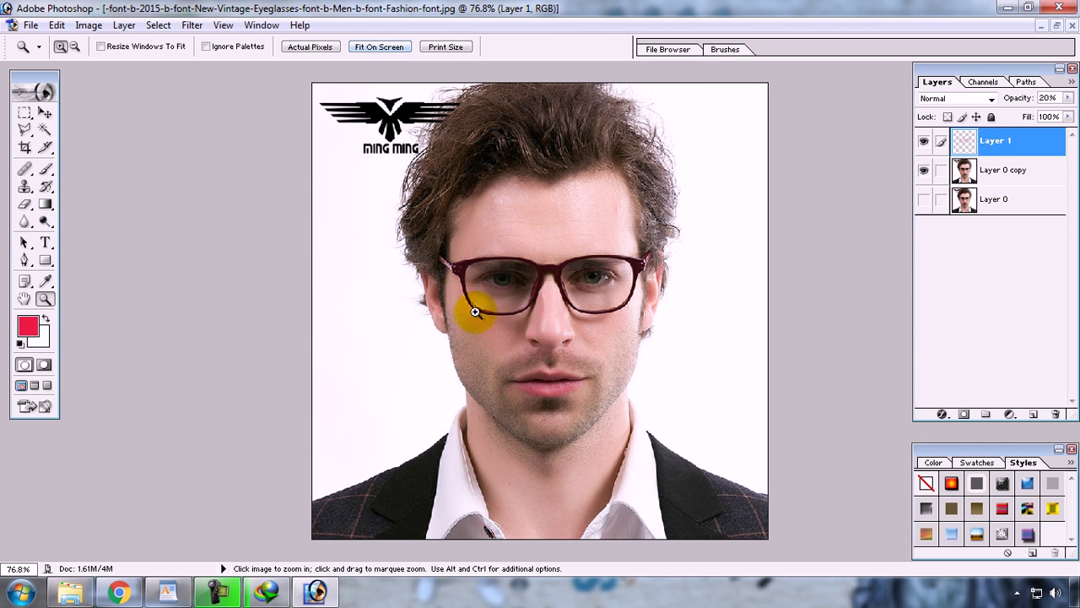
left_click(924, 144)
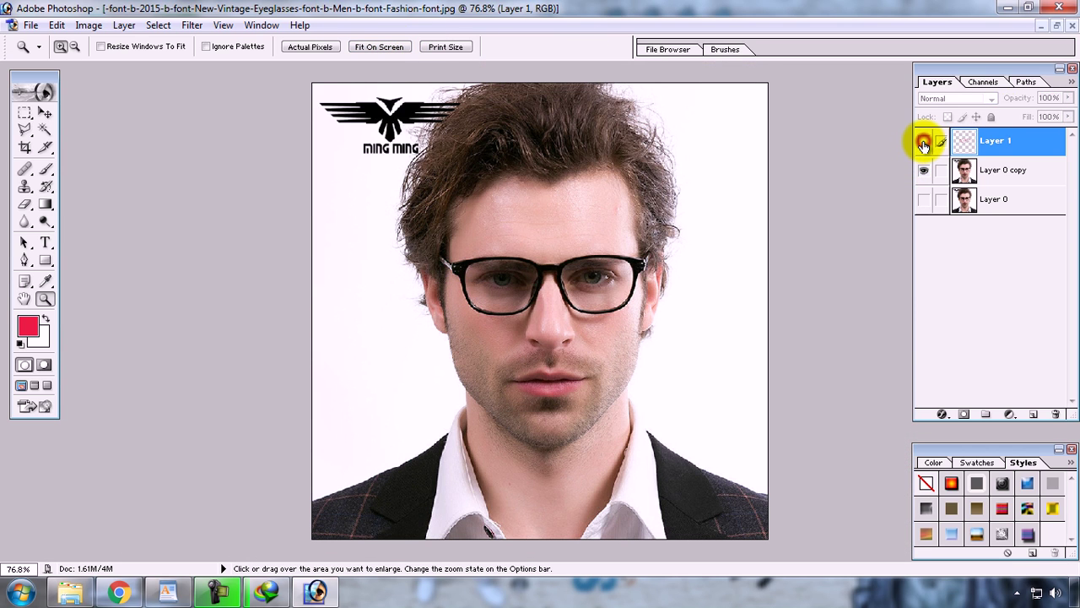
left_click(924, 145)
left_click(924, 145)
left_click(924, 145)
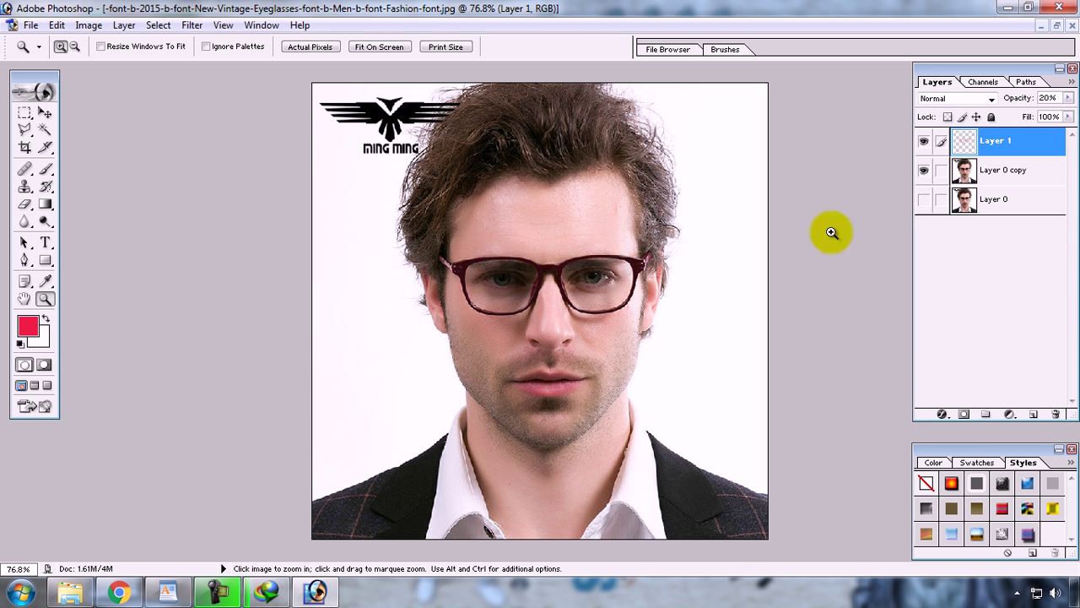
Step: Bring the WordPad notes forward and highlight the closing lines through the subscribe reminder
left_click(168, 591)
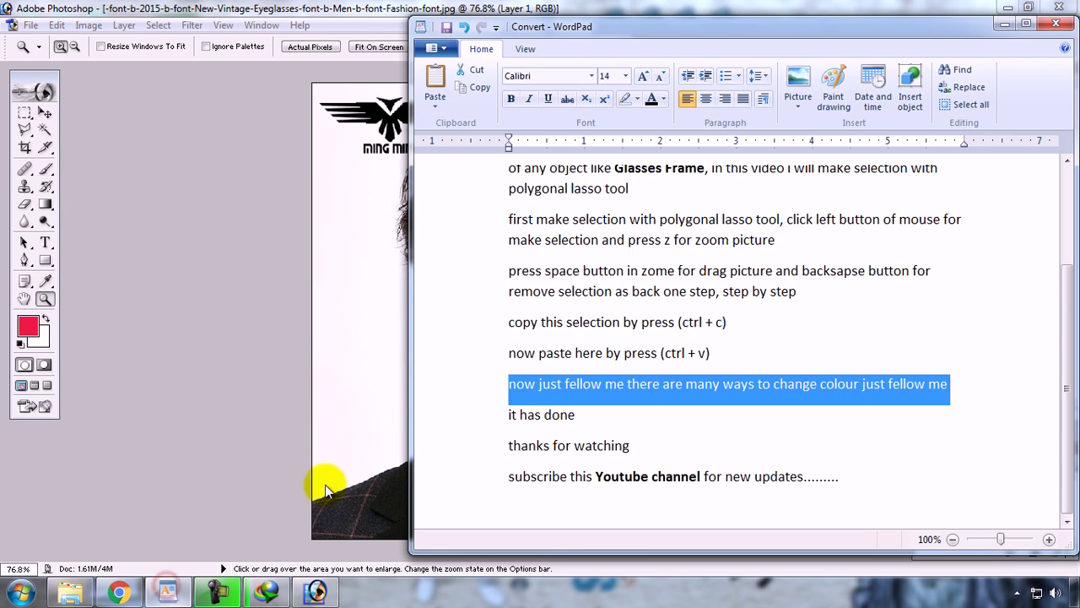
left_click(466, 419)
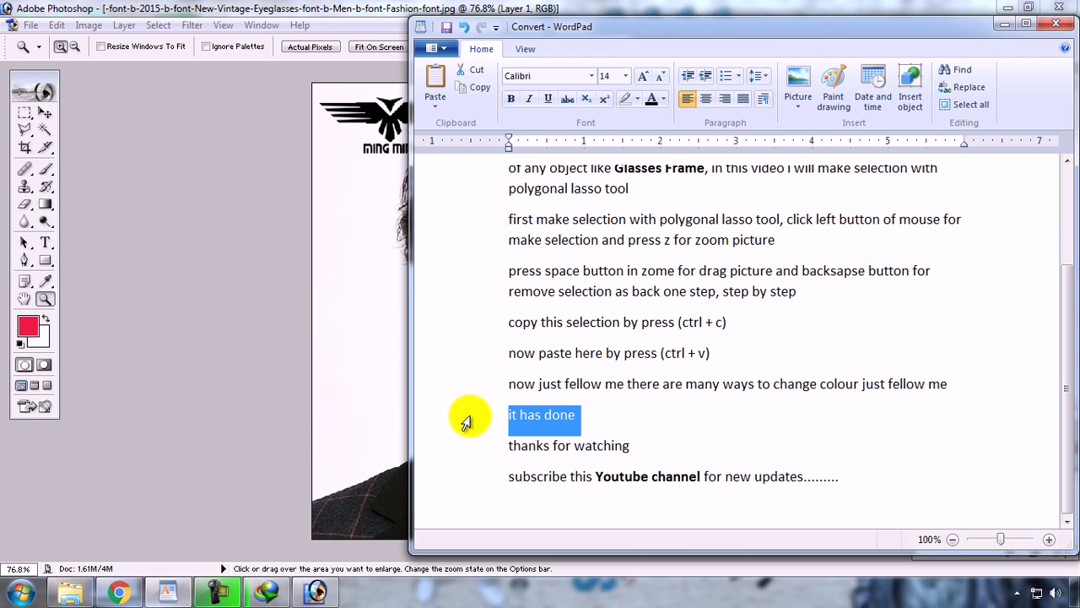
left_click(467, 446)
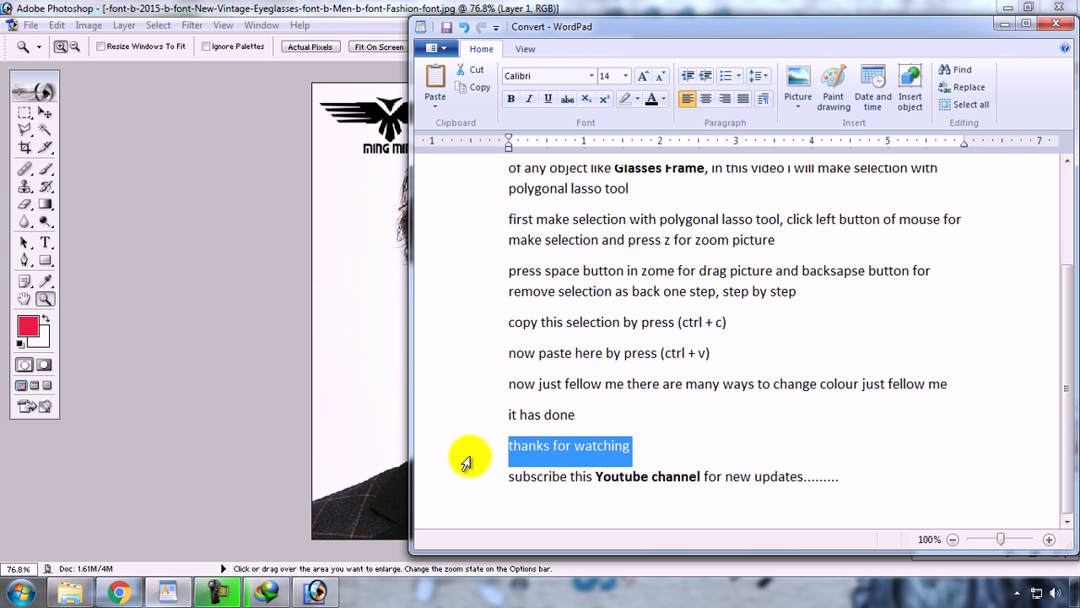
left_click(466, 478)
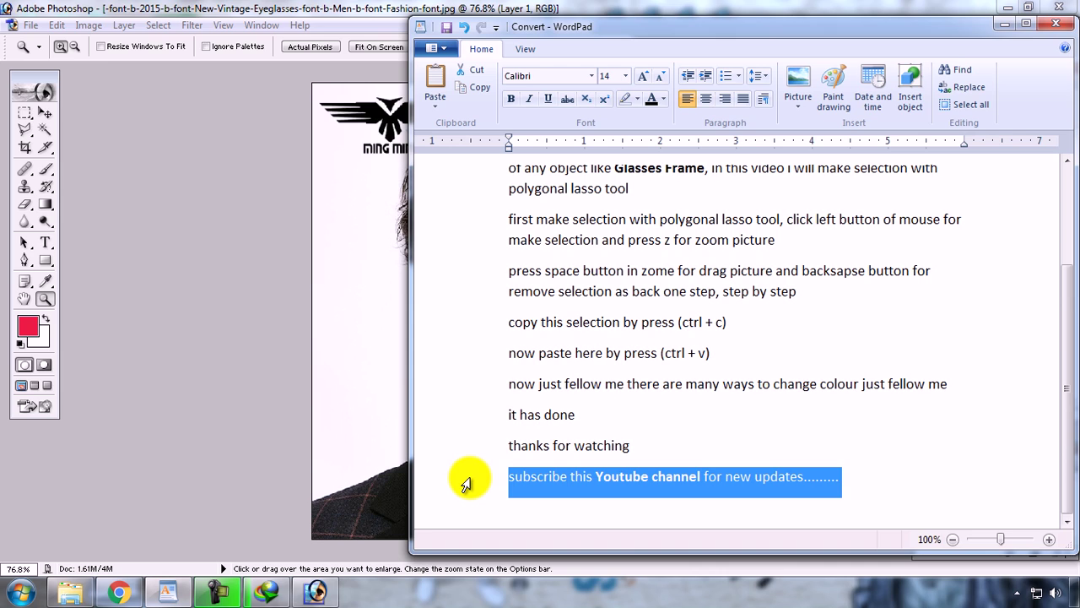